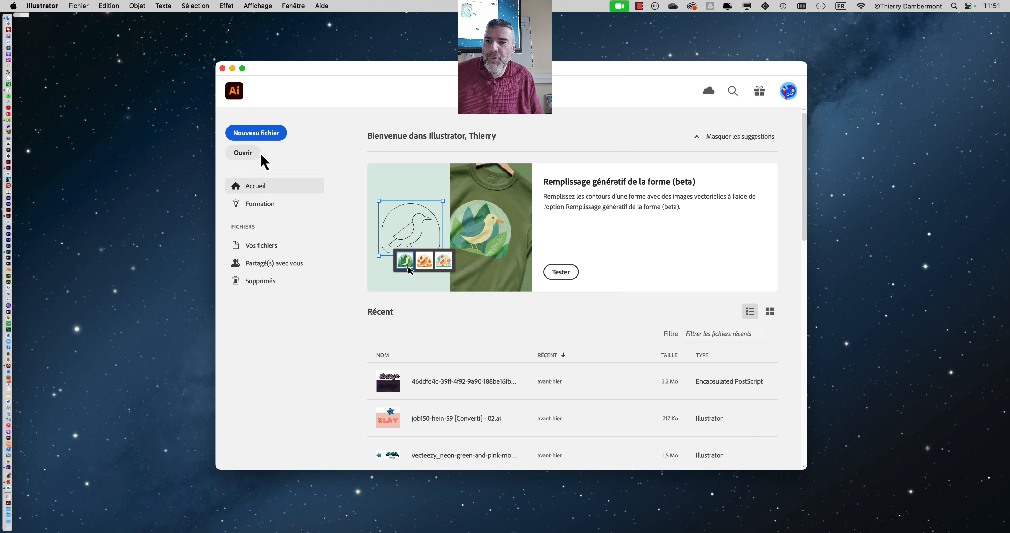
Create a new document from the second recent Lettre preset, hide all floating panels except the tools, and reposition the toolbox
left_click(260, 137)
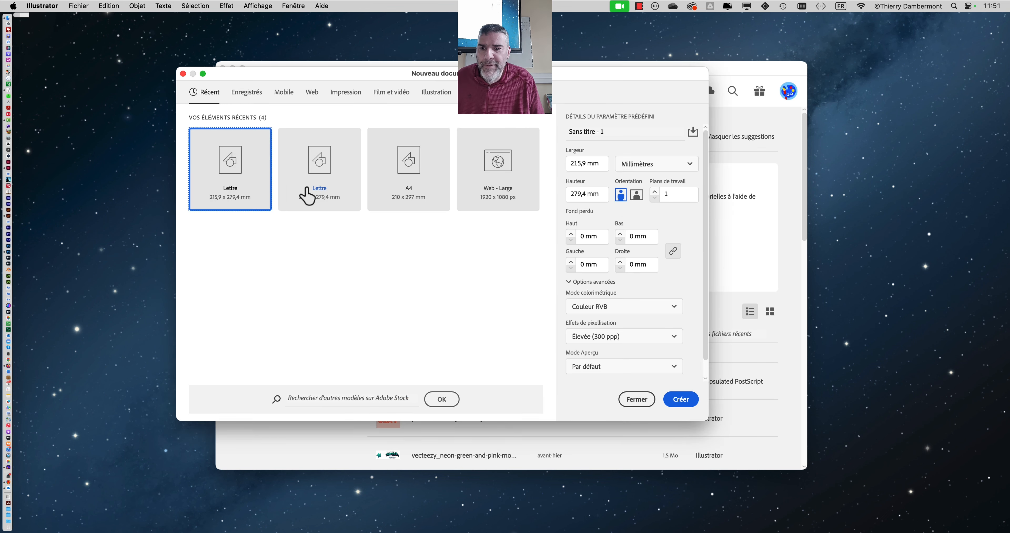
left_click(307, 186)
left_click(640, 408)
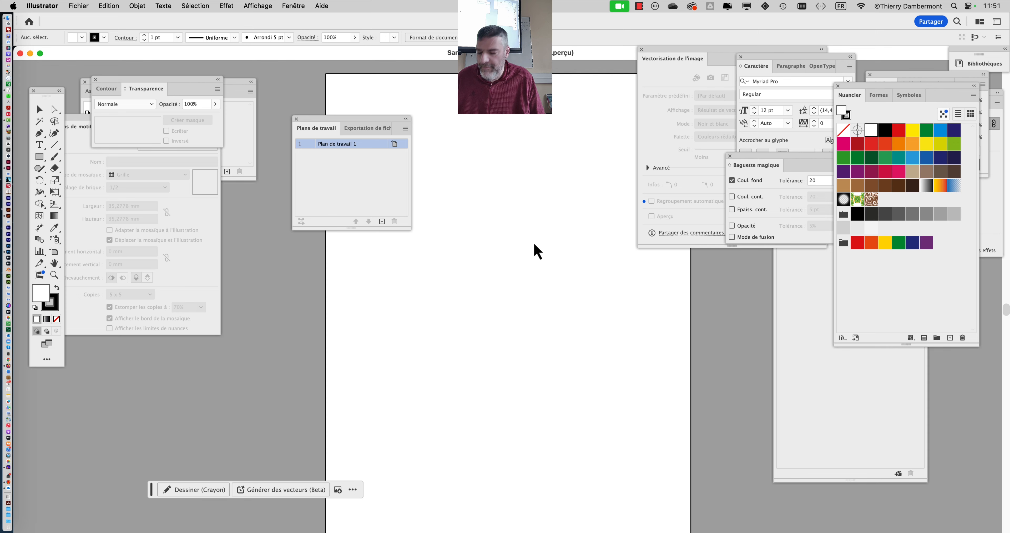
key("shift+Tab")
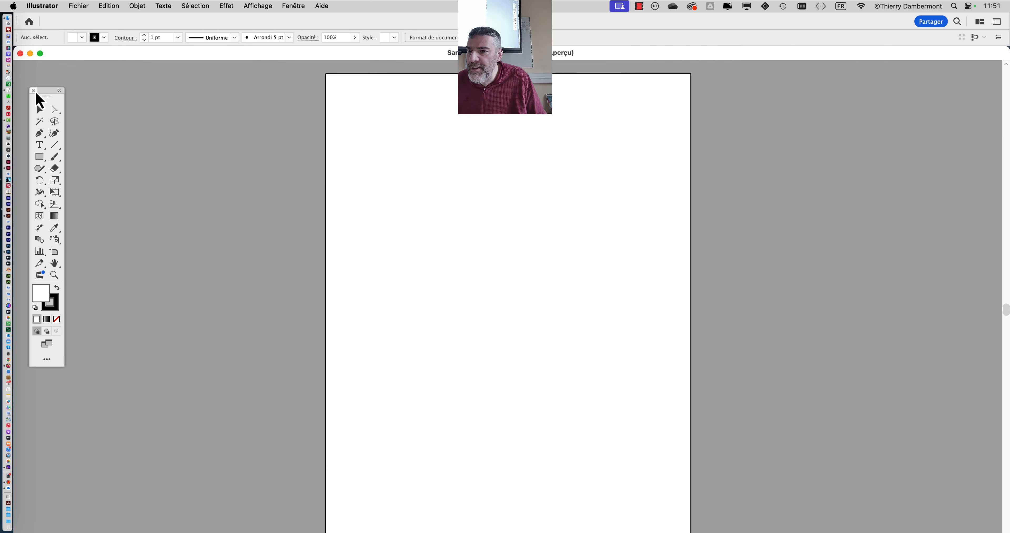
left_click_drag(39, 100, 62, 94)
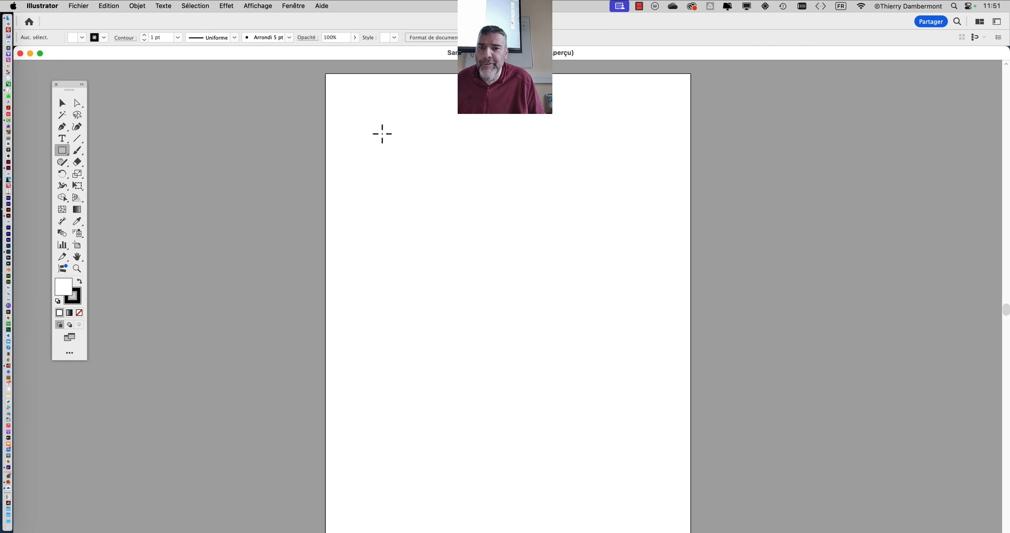
Draw a rectangle about 42 by 73 mm near the page's upper-left corner and generate vector artwork in it with the prompt "monkeys"
left_click_drag(367, 107, 438, 231)
left_click(138, 6)
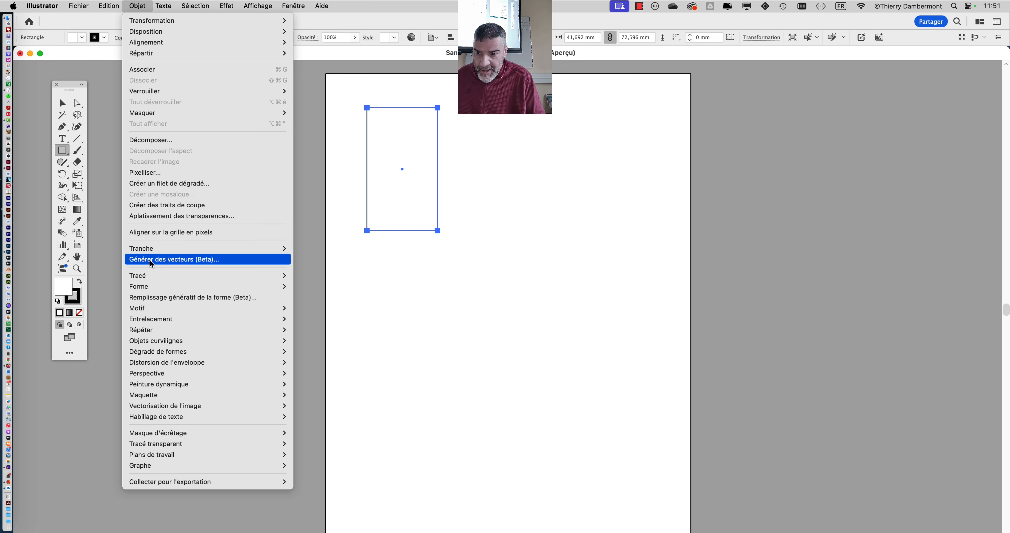
left_click(151, 262)
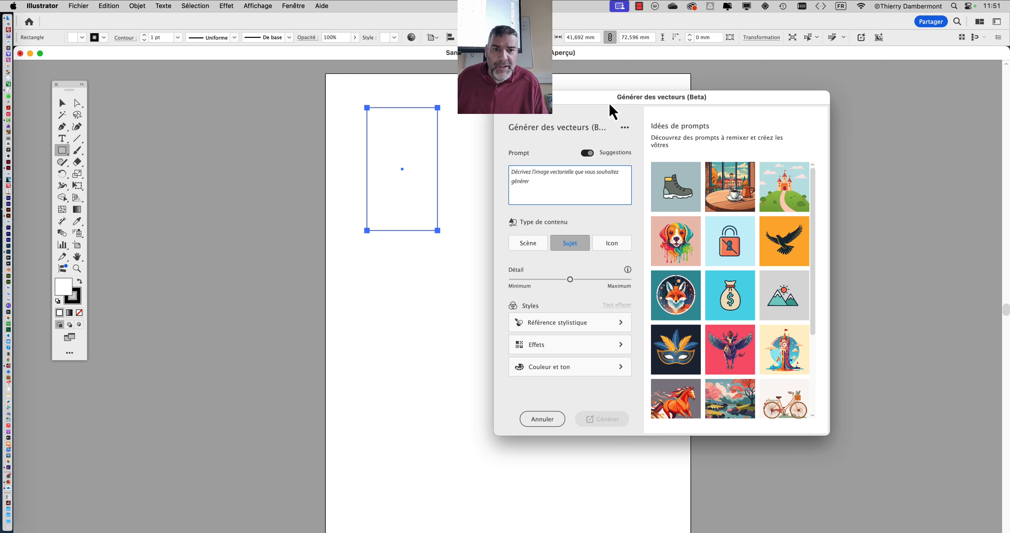
left_click_drag(610, 105, 704, 98)
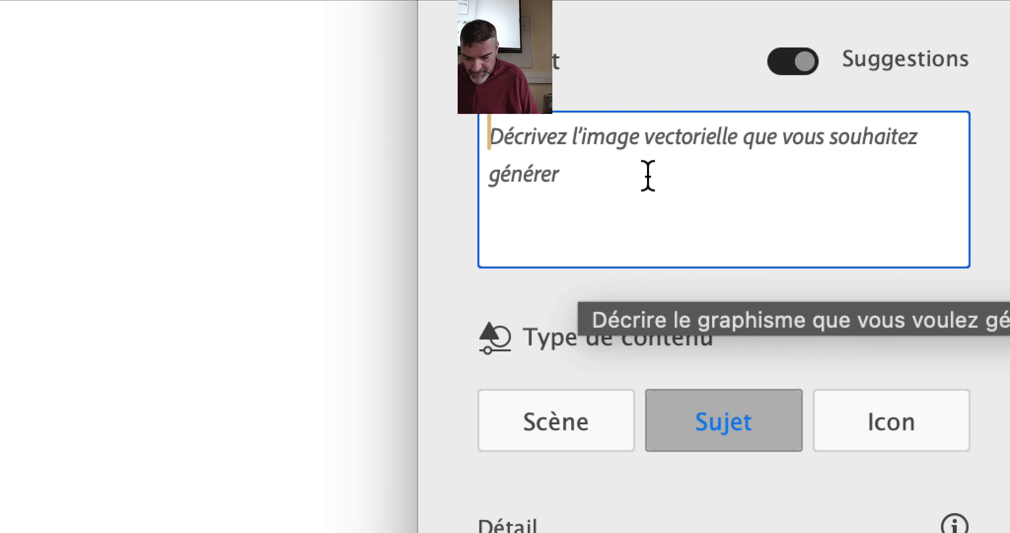
type("monkeys")
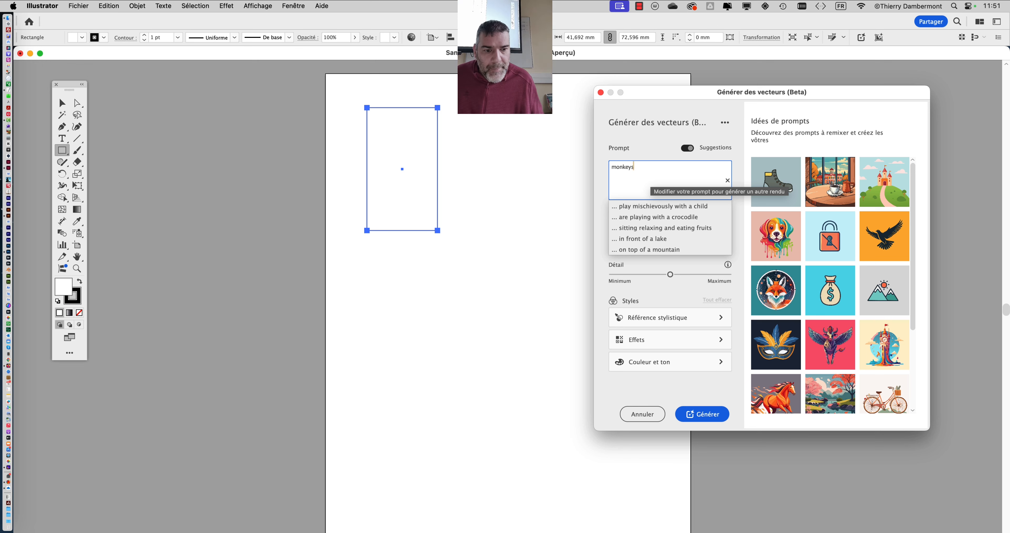
key("Return")
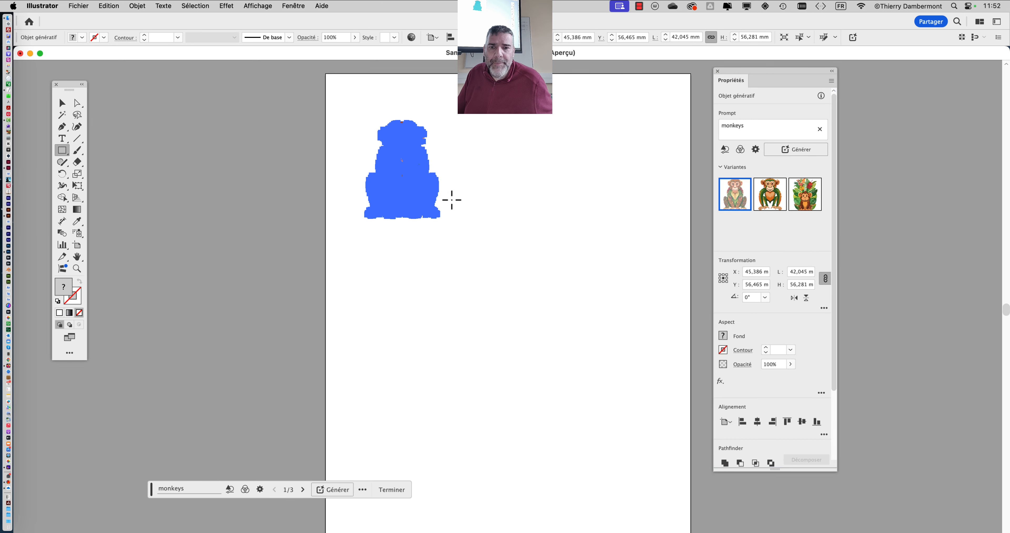
Duplicate the generated monkey twice toward the right to form a row of three across the page
left_click(62, 102)
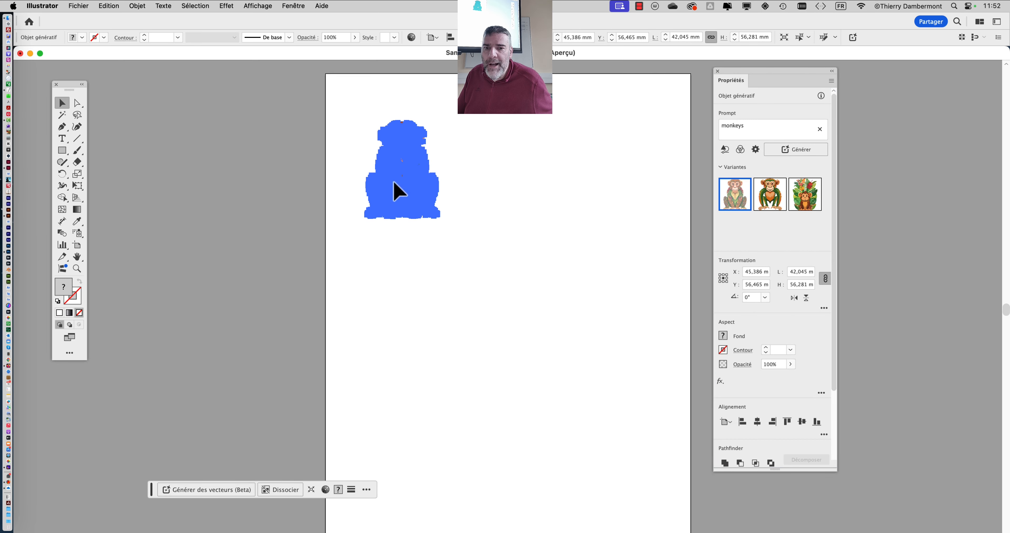
left_click_drag(393, 184, 493, 188)
left_click_drag(492, 184, 607, 194)
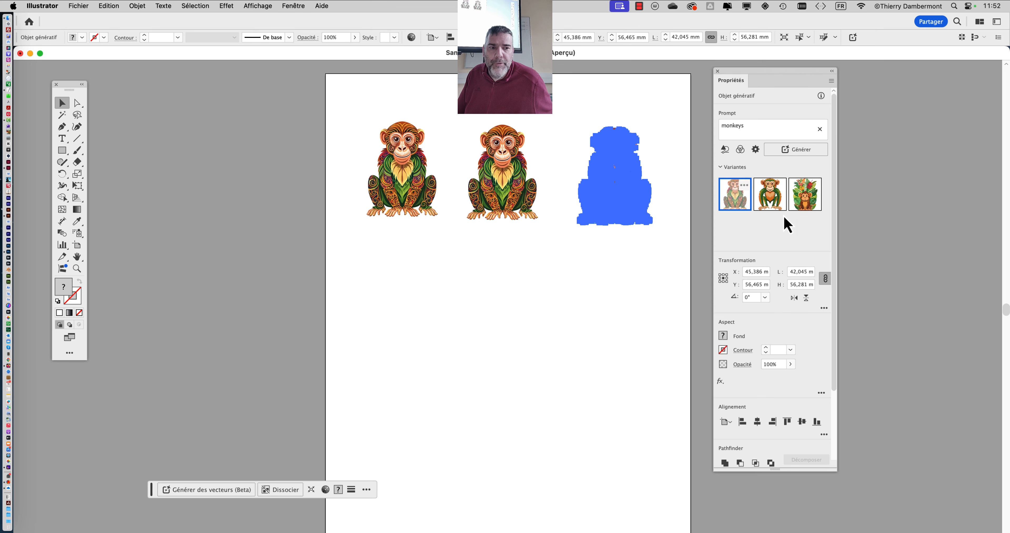
Apply the third generated variant to the right-hand monkey and the second variant to the middle one, and deselect
left_click(804, 198)
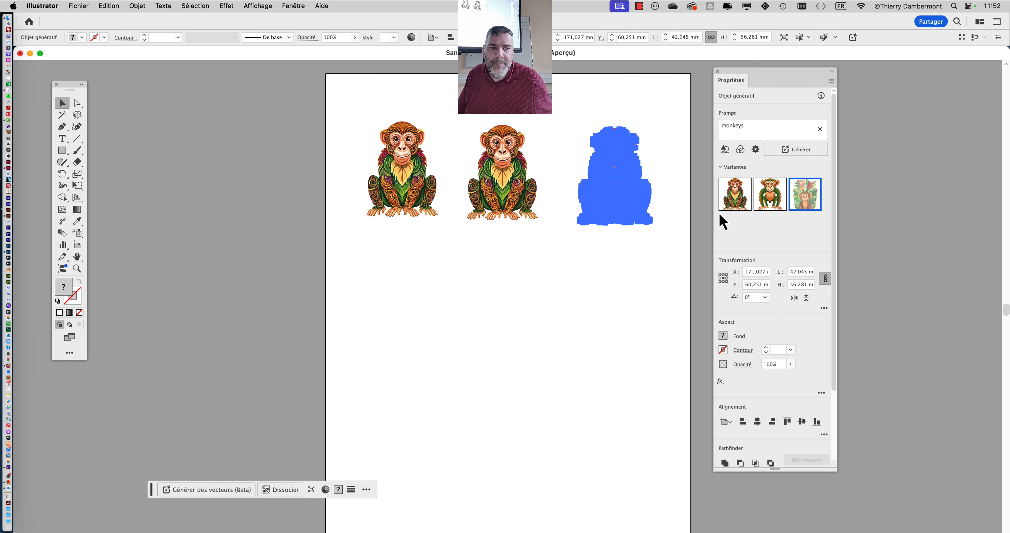
left_click(799, 201)
left_click(512, 184)
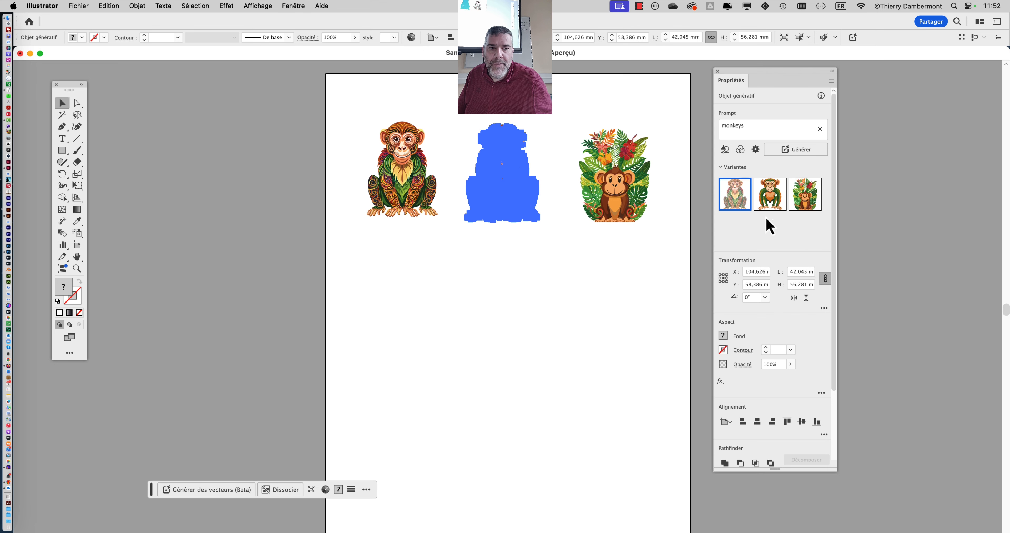
left_click(775, 192)
left_click(607, 284)
Move the Properties panel away from the page and examine the three monkey illustrations up close
left_click_drag(746, 73, 800, 80)
scroll(537, 178, "up", 4)
left_click_drag(450, 259, 388, 288)
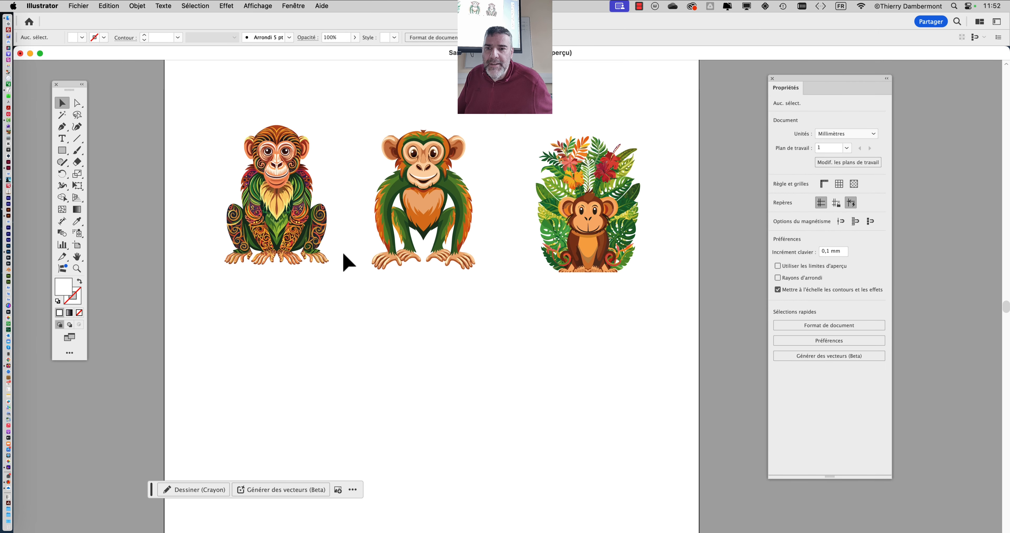
scroll(345, 261, "up", 2)
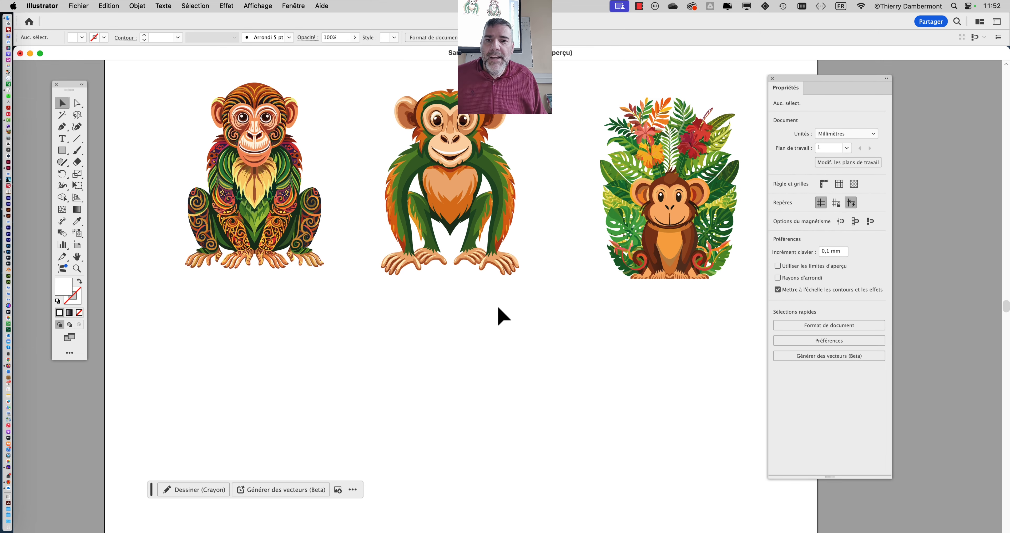
scroll(497, 304, "down", 3)
left_click_drag(395, 314, 301, 221)
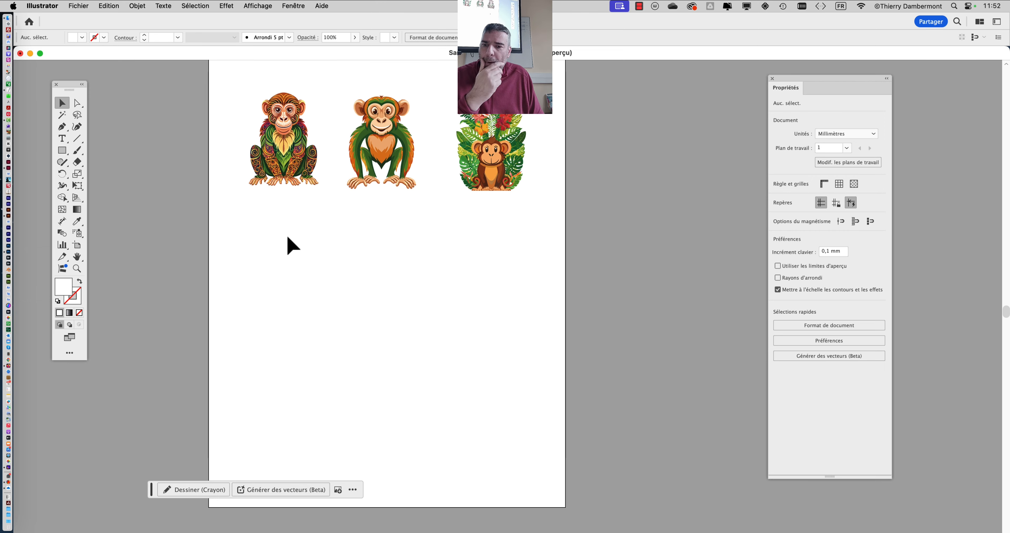
Display the pattern options (Options de motif) and place their panel beside the page, clear of the toolbox
left_click(300, 5)
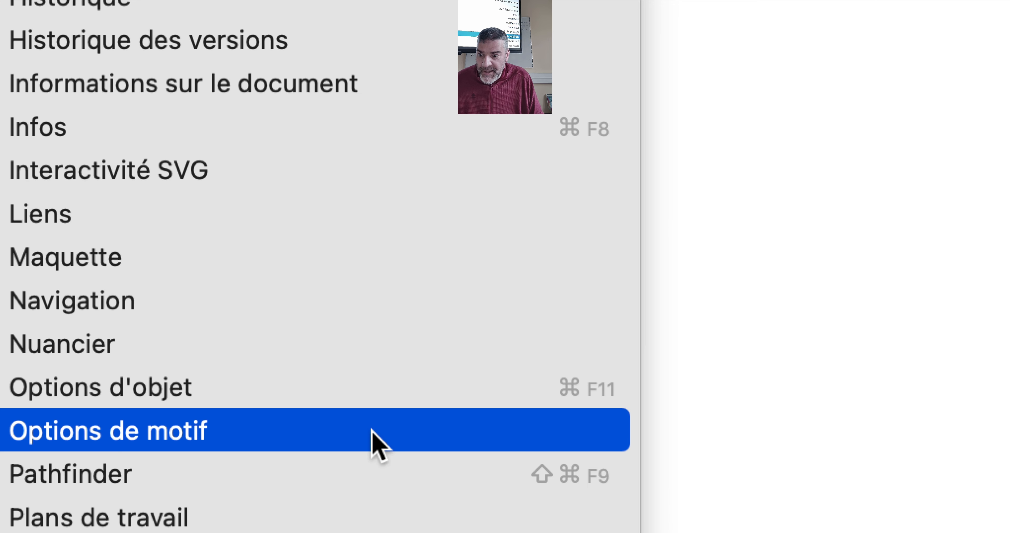
left_click(372, 428)
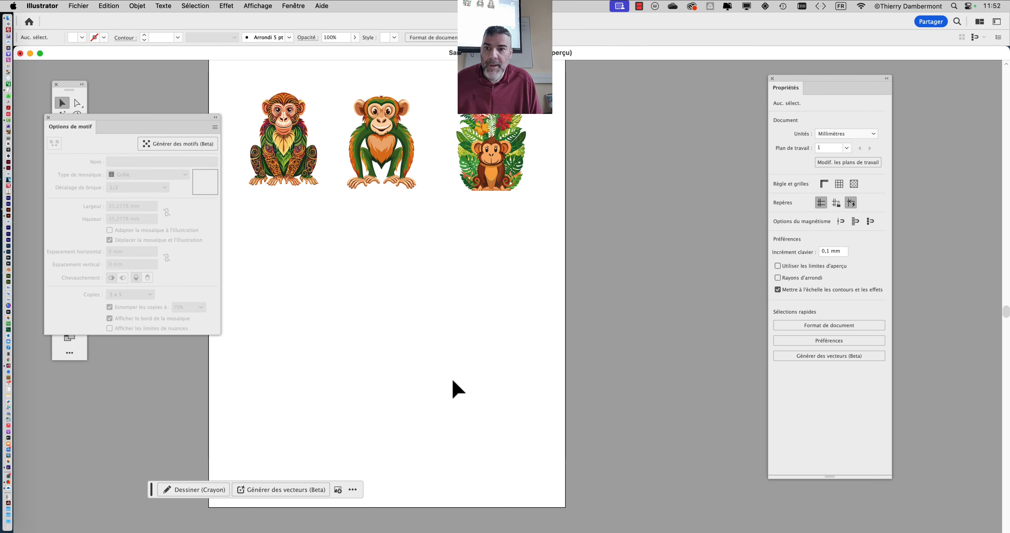
left_click_drag(117, 120, 637, 94)
key("space")
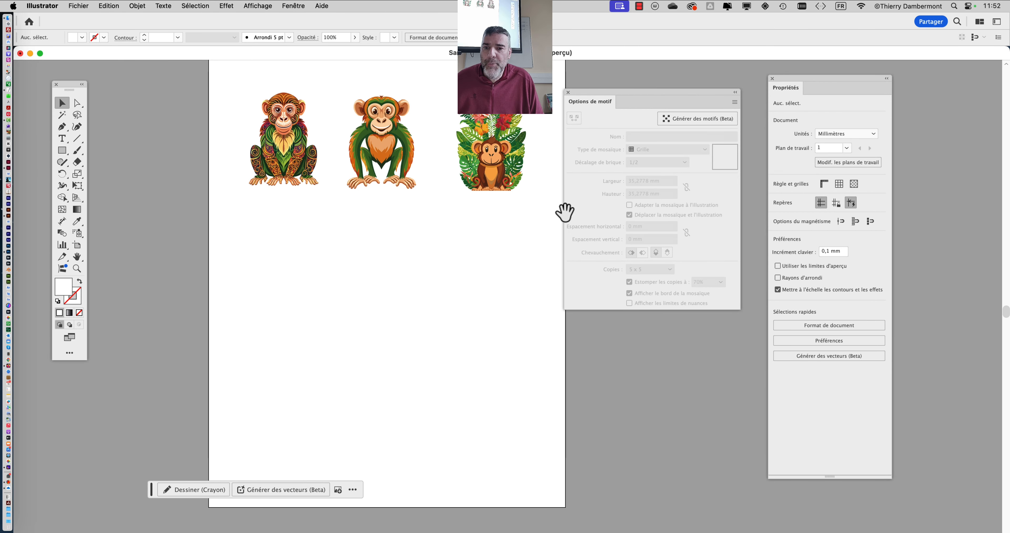
left_click_drag(427, 237, 383, 222)
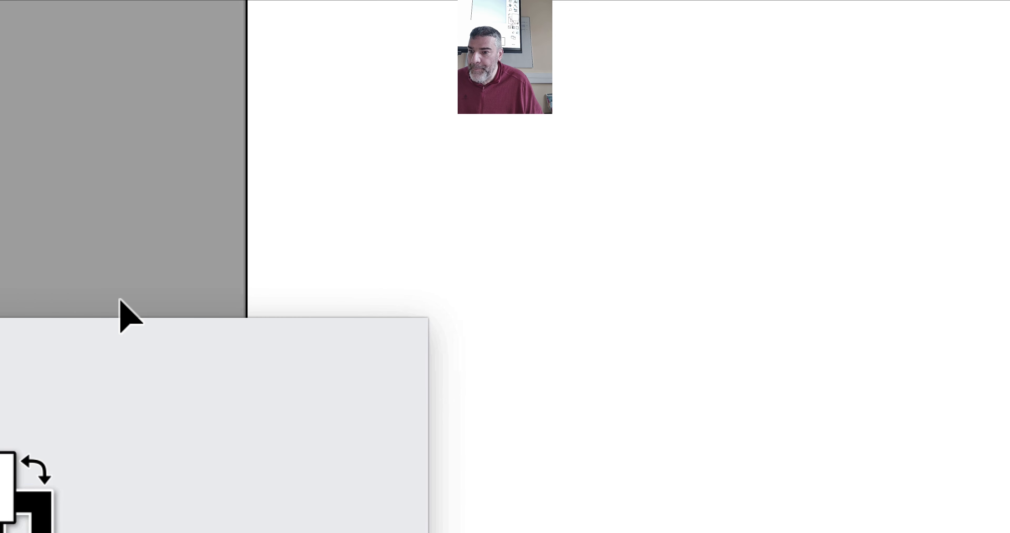
Set the default fill to none and the stroke to the black swatch from the Nuancier
left_click(71, 303)
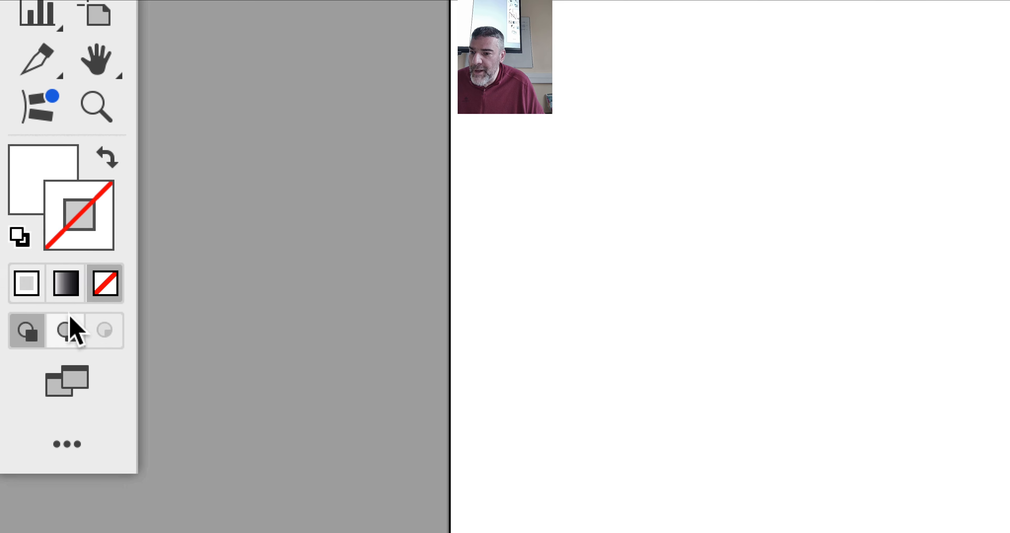
left_click(64, 296)
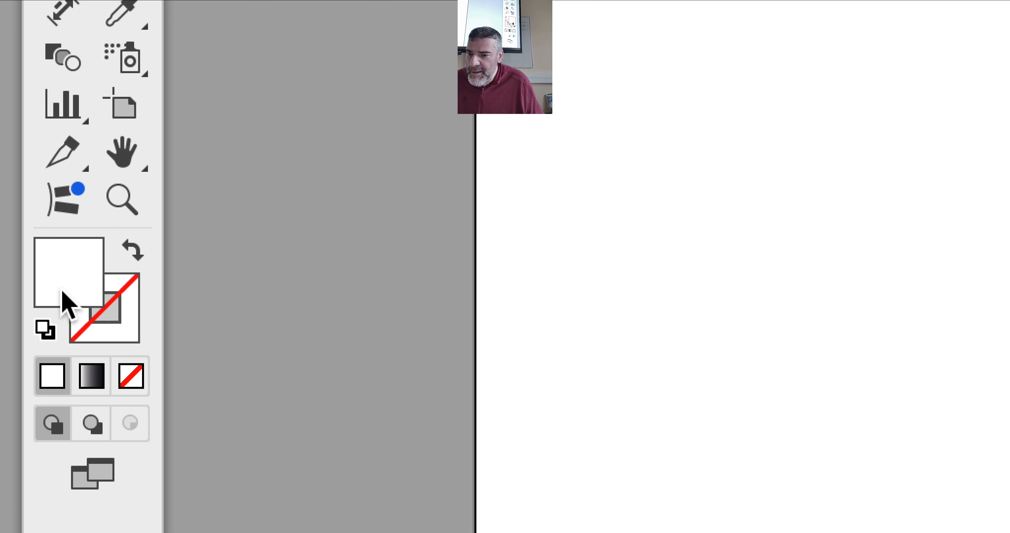
left_click(79, 312)
left_click(51, 283)
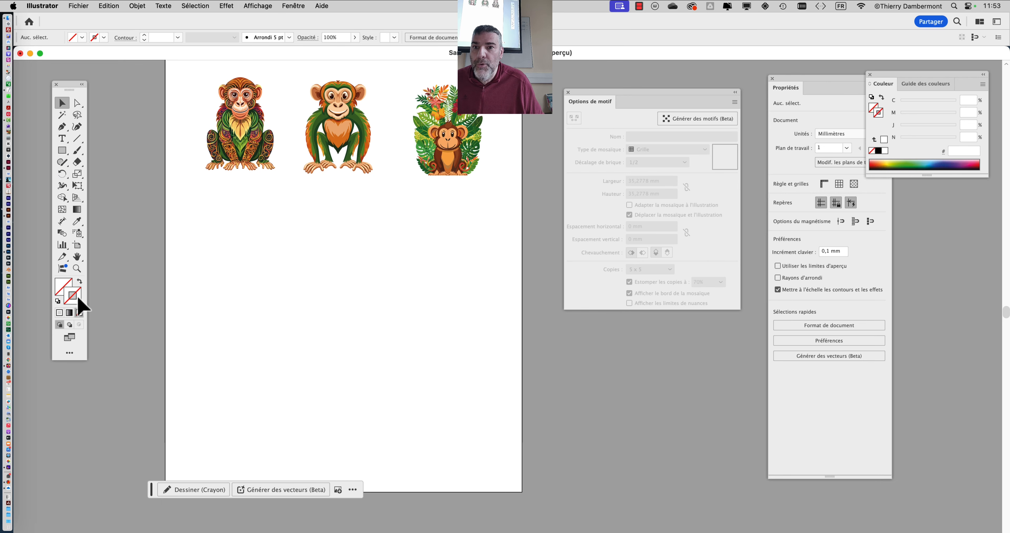
left_click(290, 6)
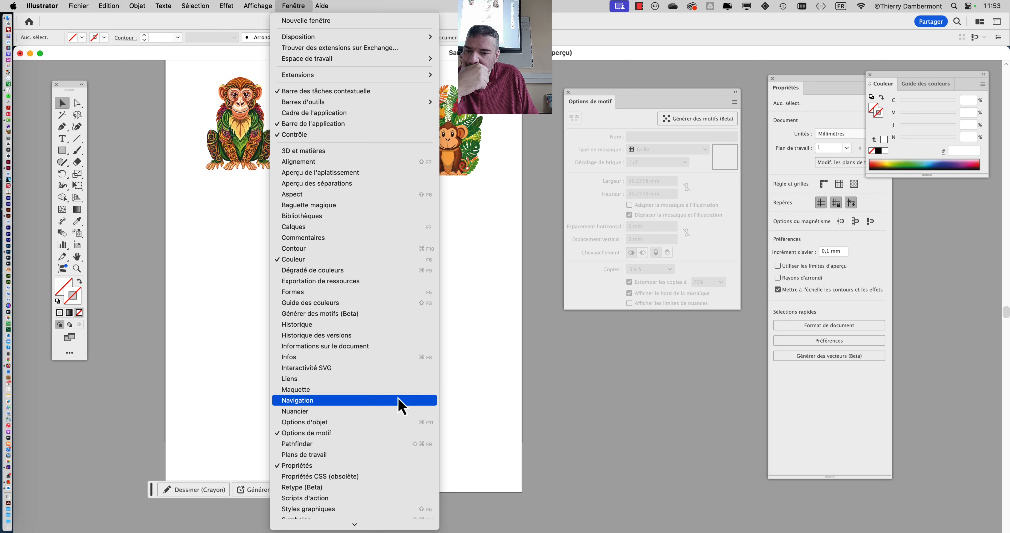
left_click(372, 412)
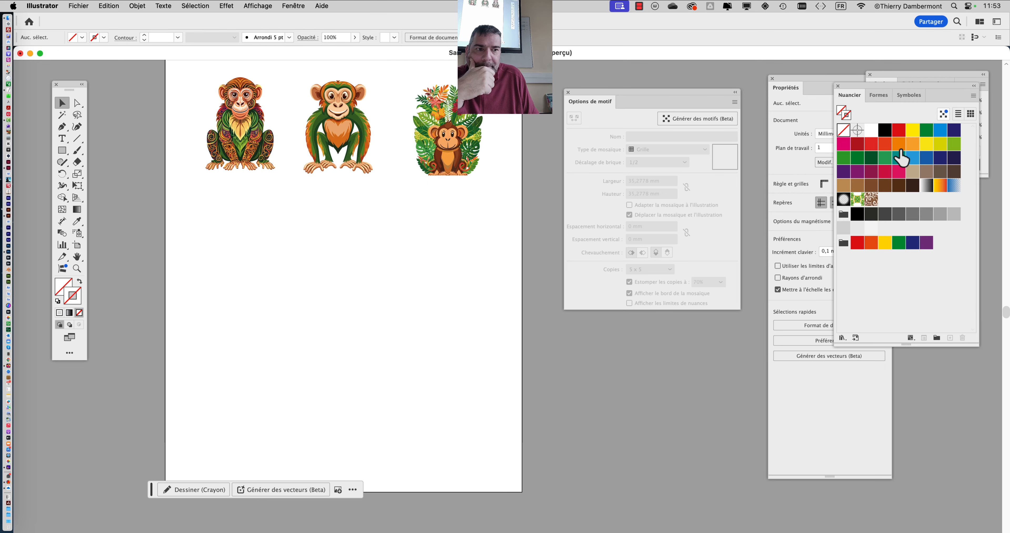
left_click(885, 130)
With the Pen tool, draw a rising curved path of four anchors below the monkeys and smooth the curve at its second anchor
left_click(63, 129)
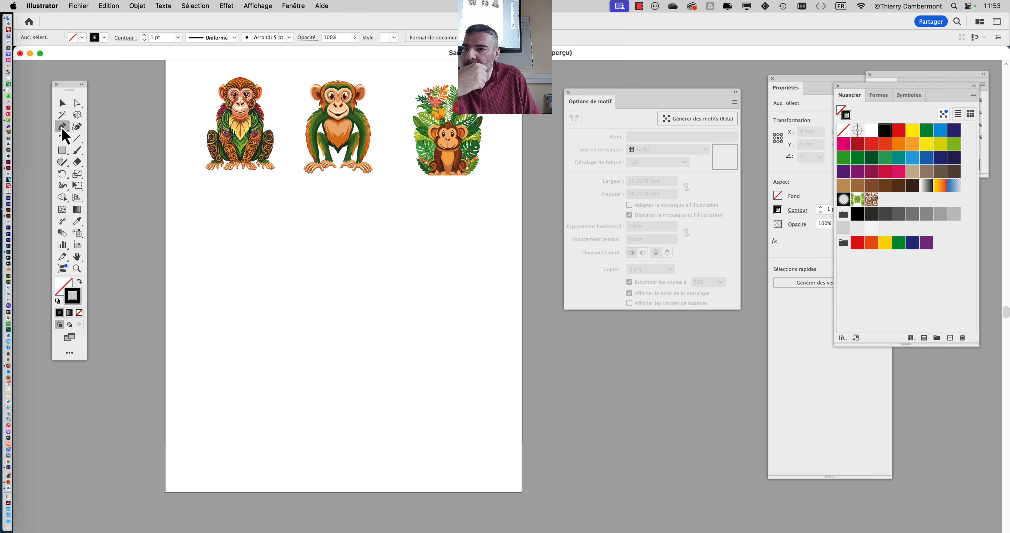
left_click(243, 358)
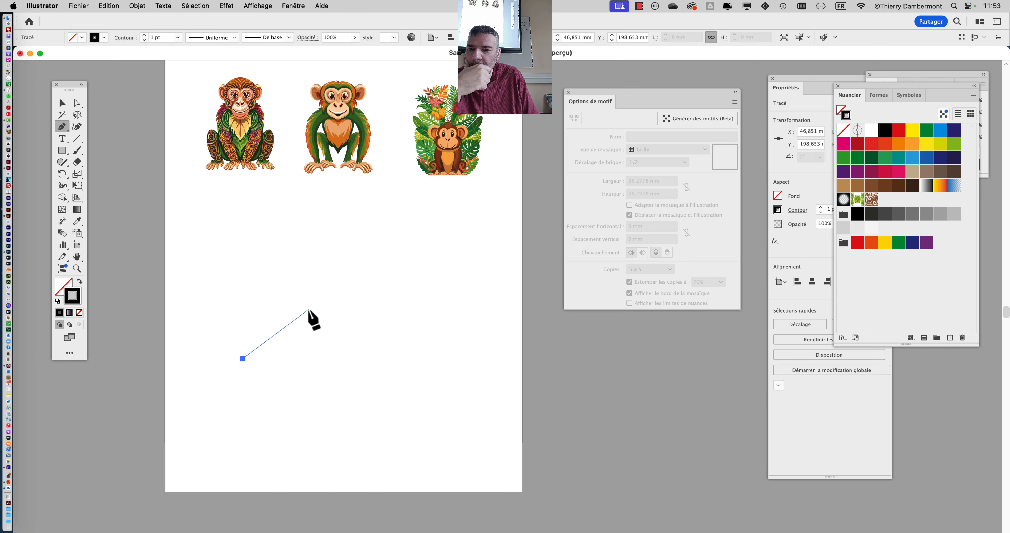
left_click_drag(308, 309, 307, 357)
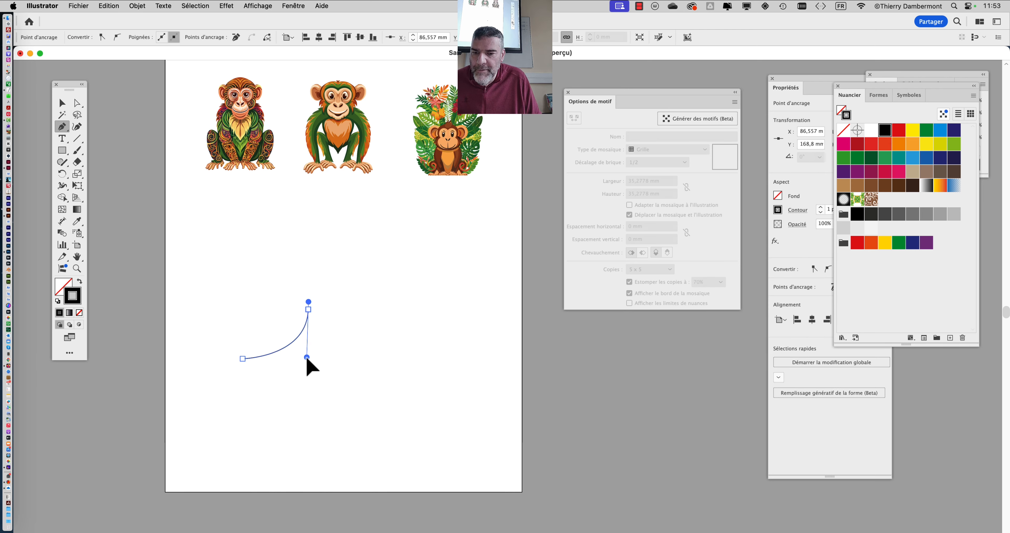
left_click_drag(349, 237, 361, 234)
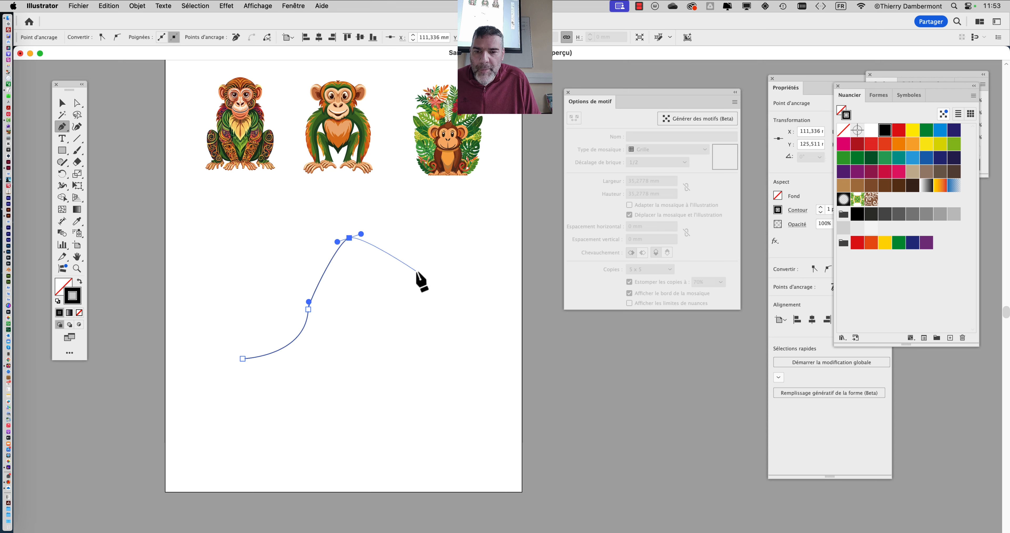
left_click_drag(435, 227, 364, 227)
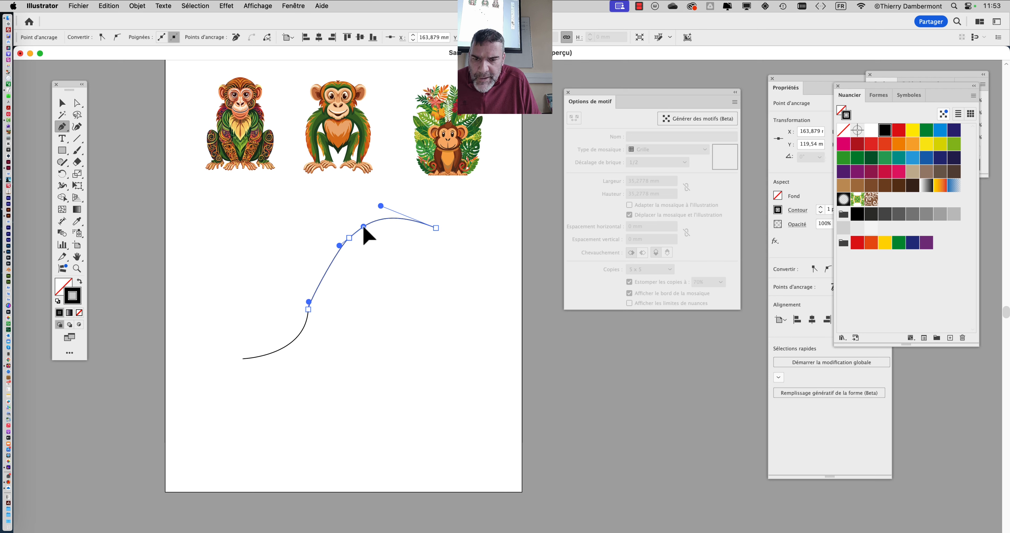
left_click(308, 309, "super")
left_click_drag(309, 298, 311, 297)
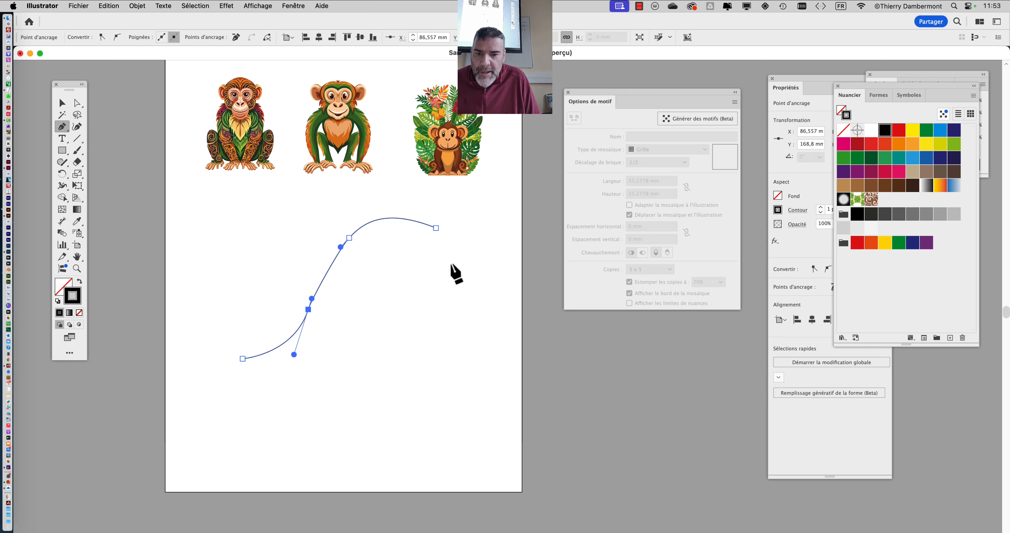
Continue the curve down its right side and along the bottom with two more smooth anchors, and close the path at its starting point
left_click(466, 322)
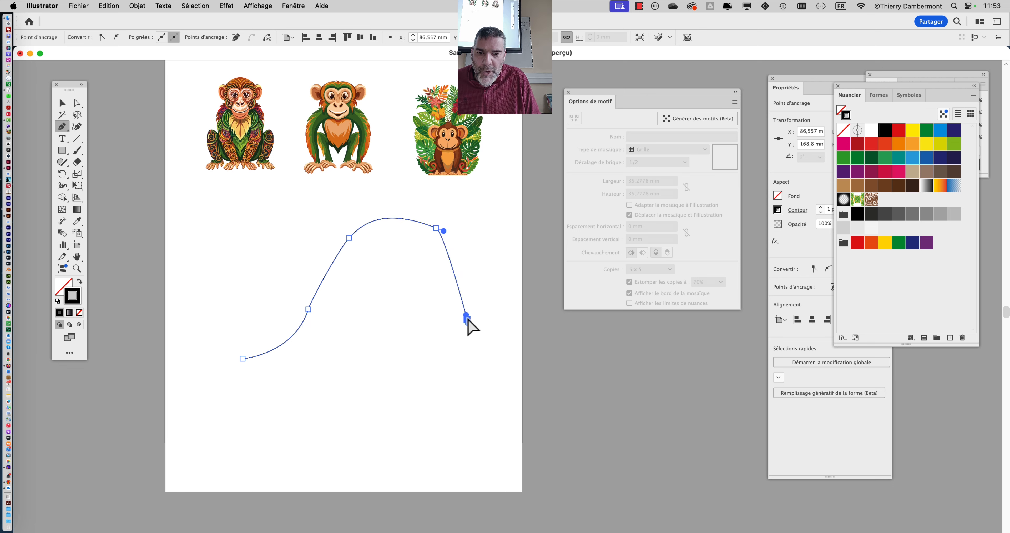
left_click_drag(467, 322, 473, 253)
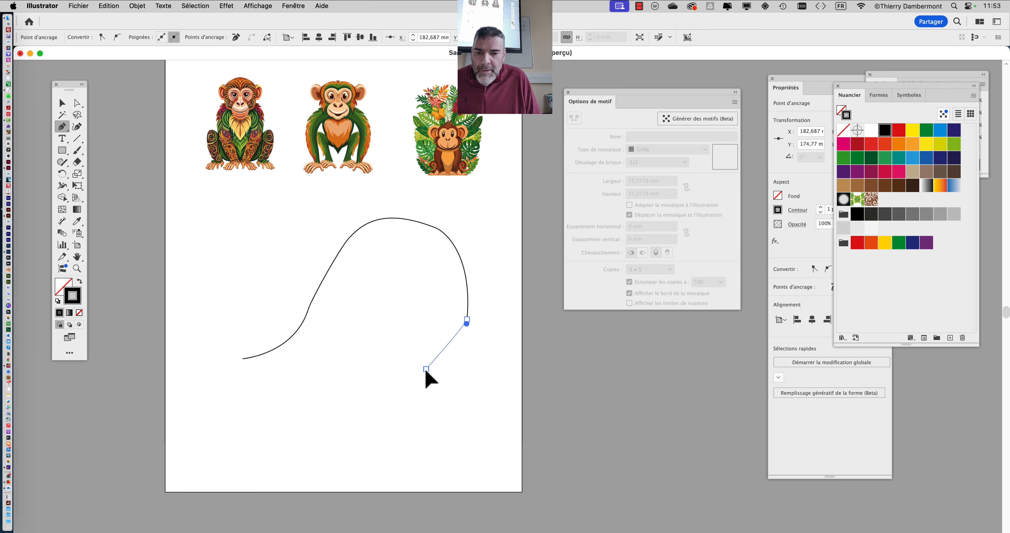
left_click_drag(426, 369, 457, 362)
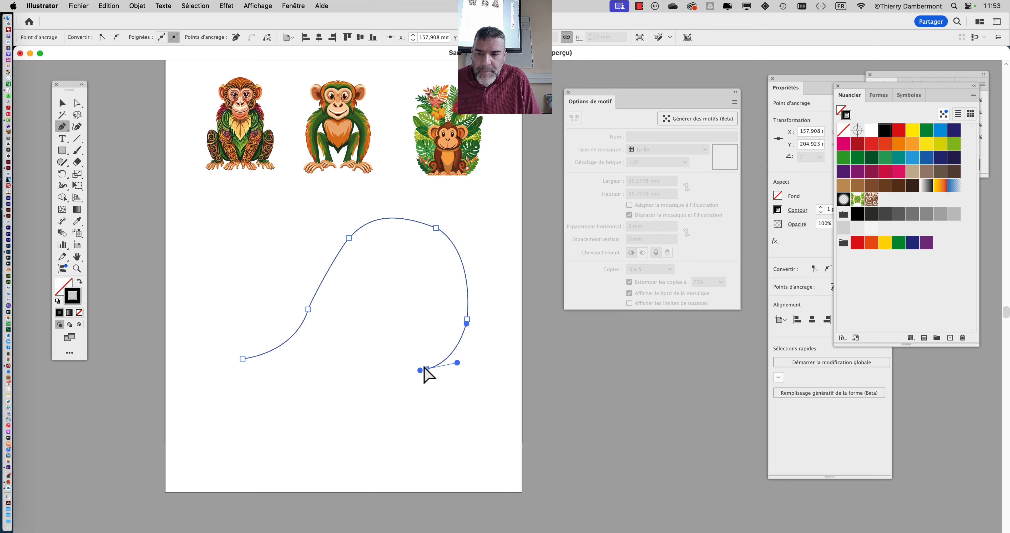
left_click_drag(243, 358, 204, 344)
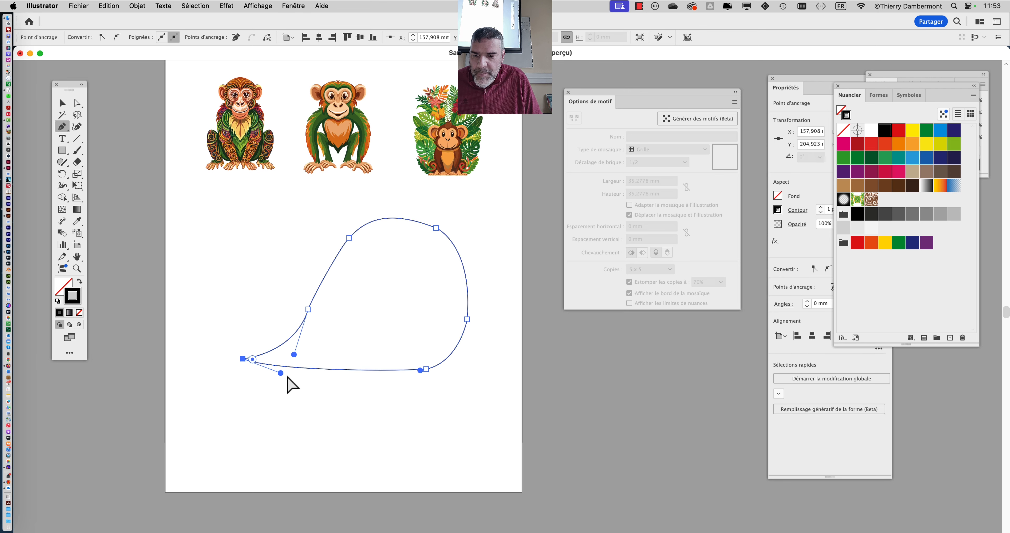
Lengthen the handle at the path's pointed tip to round the bottom edge, and move the whole shape toward the page's left edge
left_click_drag(280, 373, 353, 389)
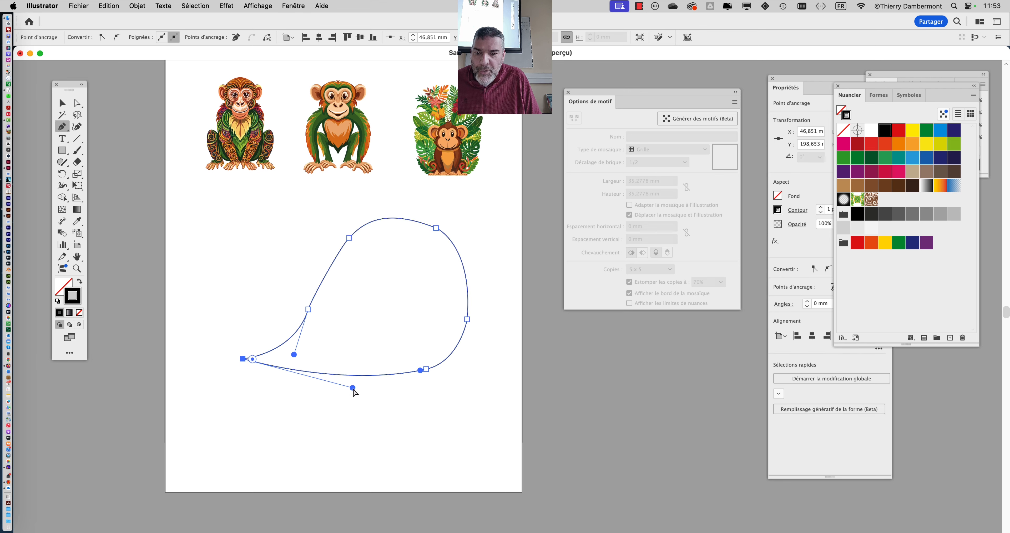
key("v")
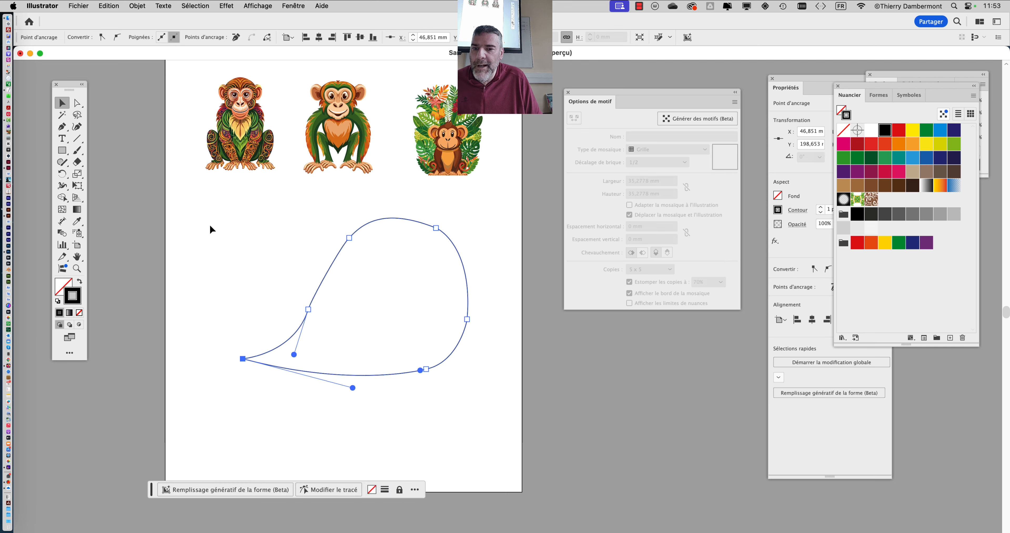
left_click(209, 228)
left_click(338, 259)
left_click_drag(319, 287, 260, 291)
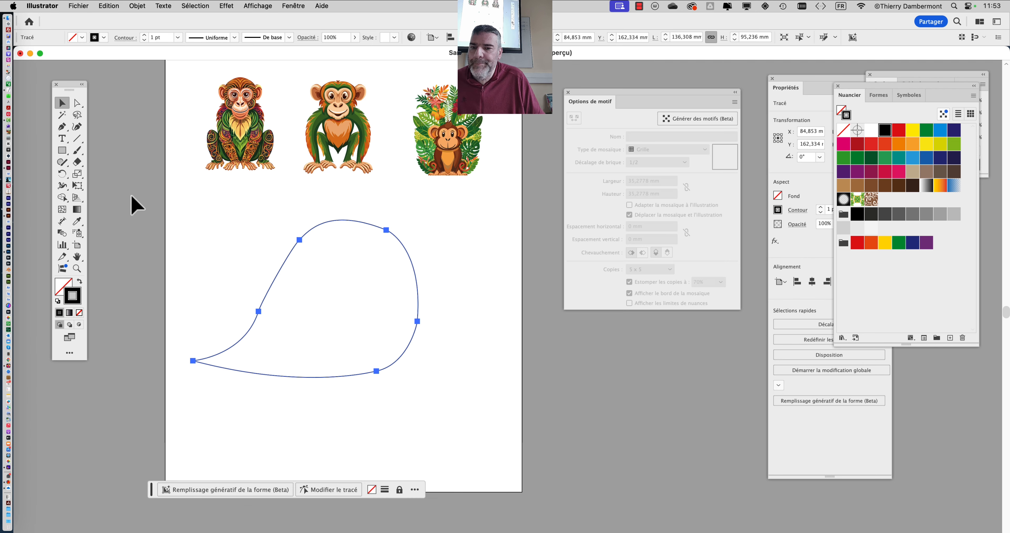
With the Direct Selection tool, pull the handle of the anchor on the shape's concave left side to even out that curve
left_click(77, 103)
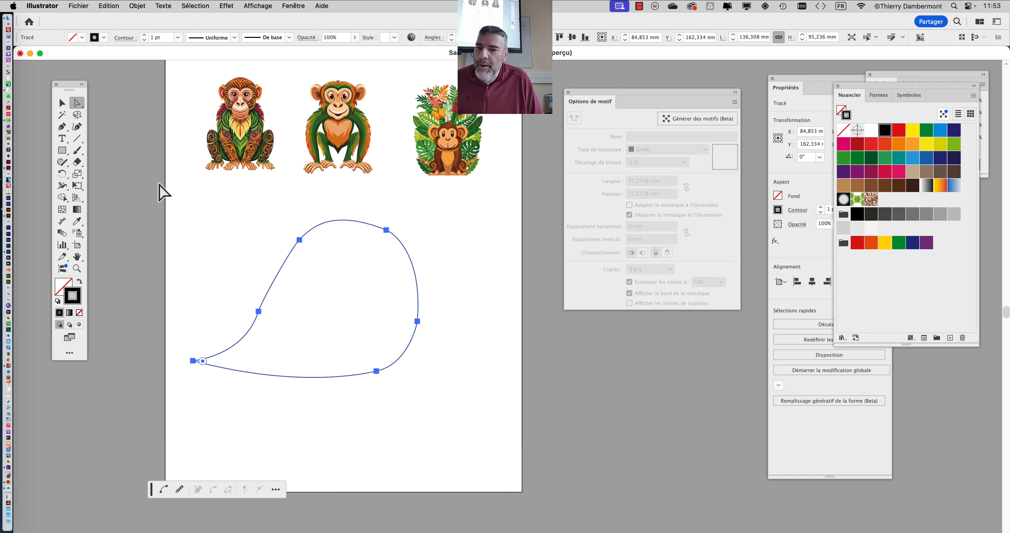
left_click(268, 259)
left_click(257, 313)
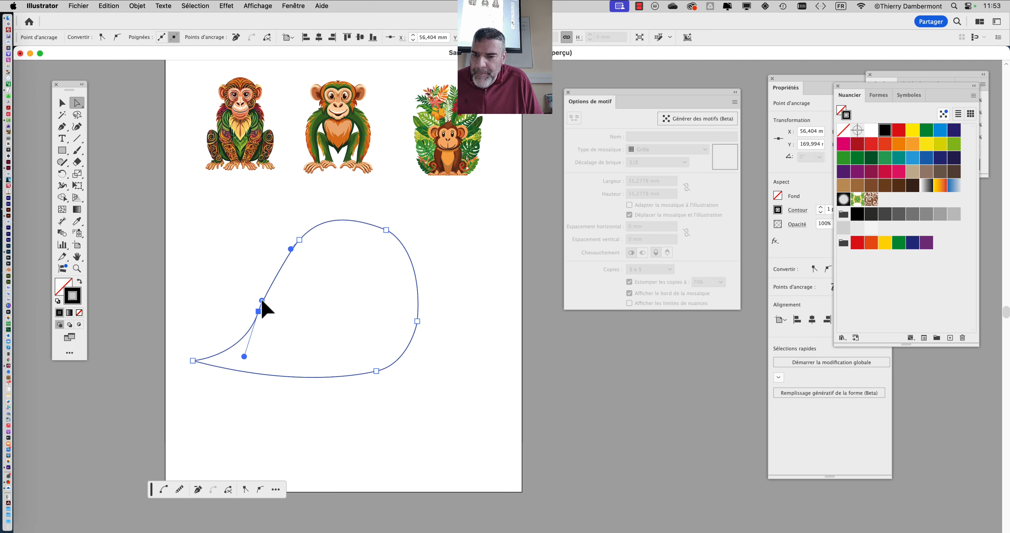
left_click_drag(262, 300, 270, 292)
left_click(290, 253)
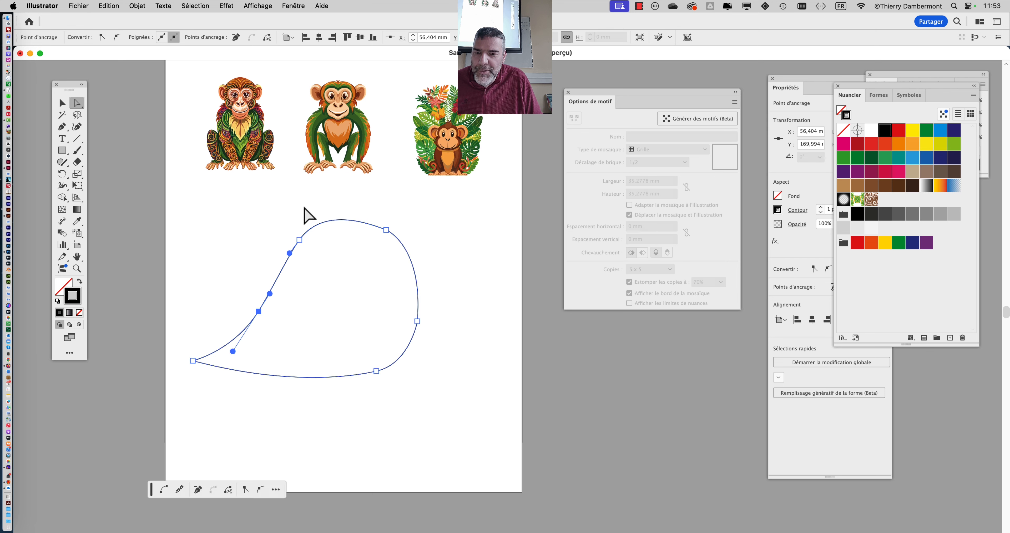
left_click(264, 250)
Adjust the curvature at the shape's lower-right and upper-right anchors to smooth the outline, and deselect the path
left_click(398, 360)
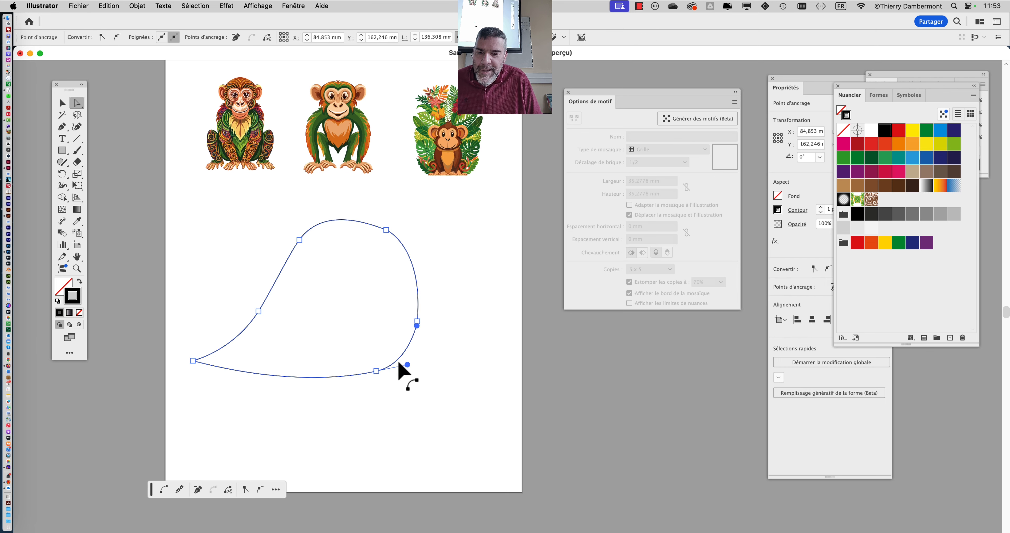
left_click_drag(407, 363, 379, 371)
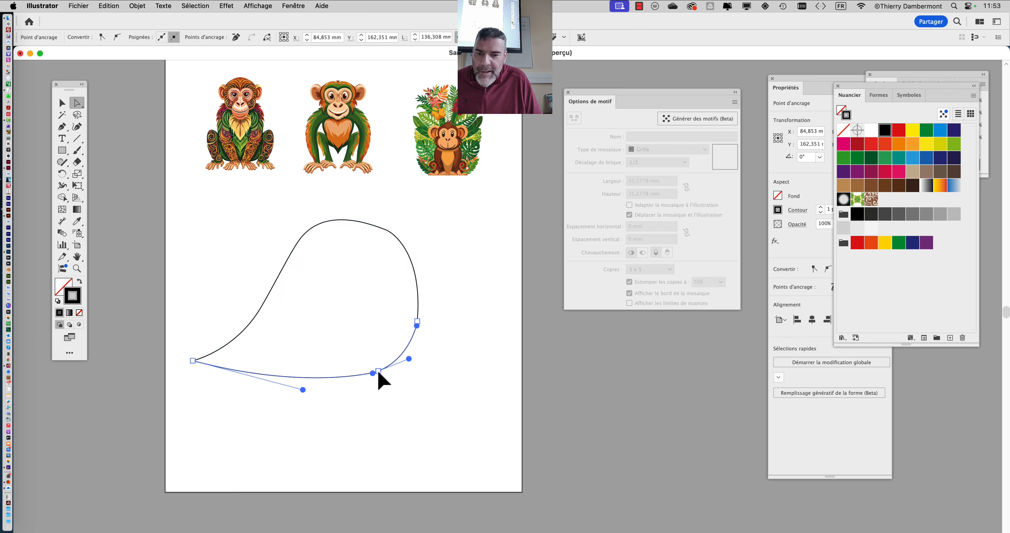
left_click(386, 230)
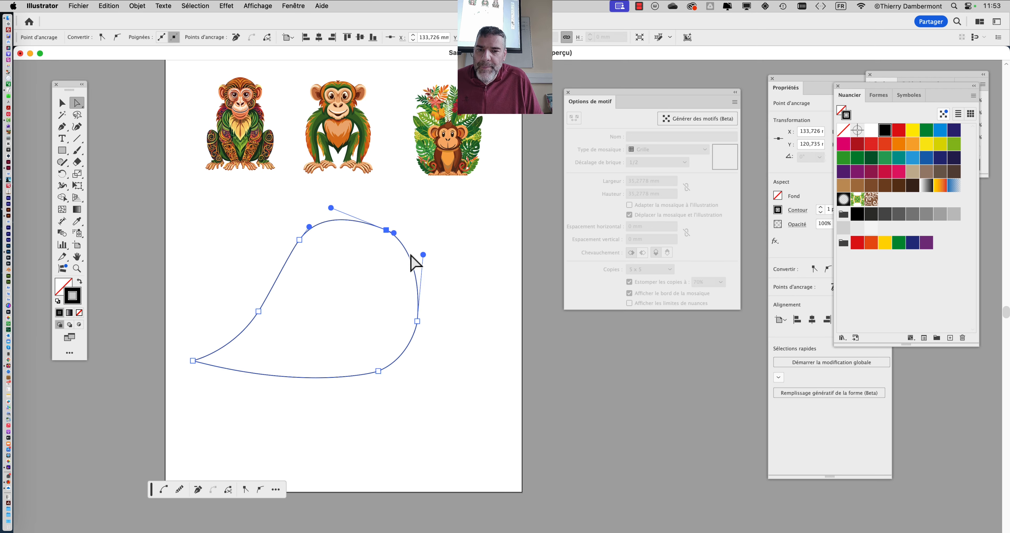
left_click_drag(392, 232, 397, 235)
left_click(63, 104)
left_click(269, 248)
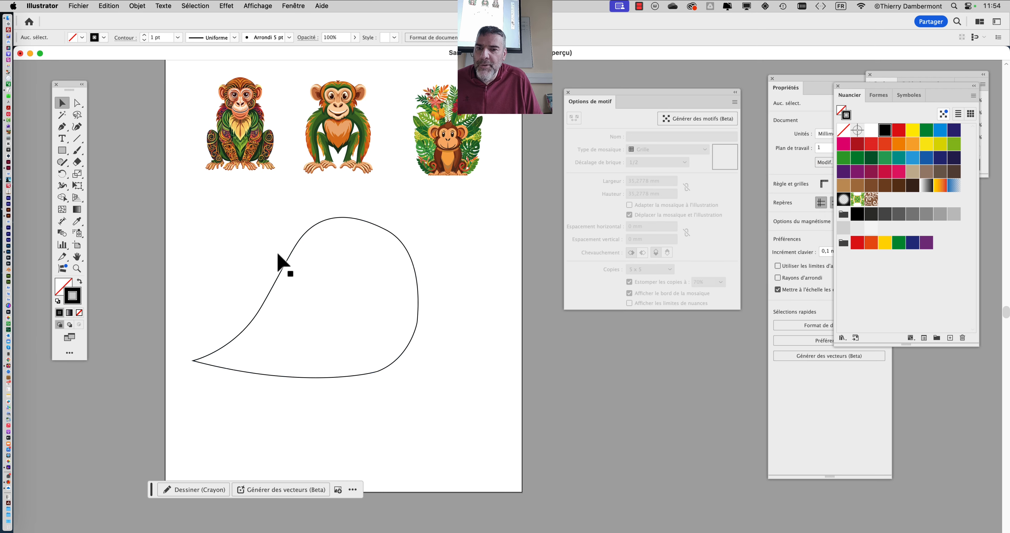
Select the closed shape and make its fill, rather than its stroke, the active attribute
left_click(313, 227)
left_click_drag(222, 270, 159, 216)
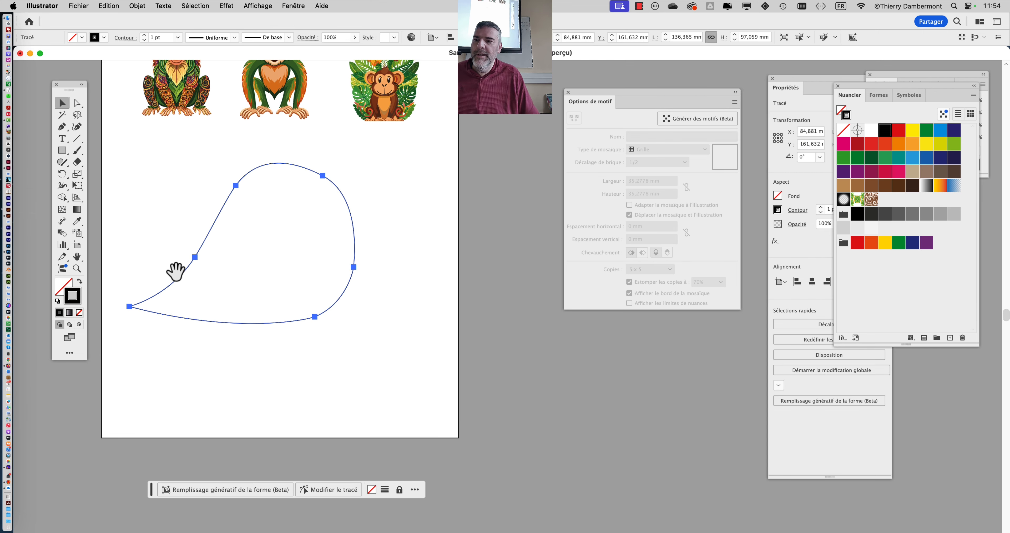
double_click(63, 286)
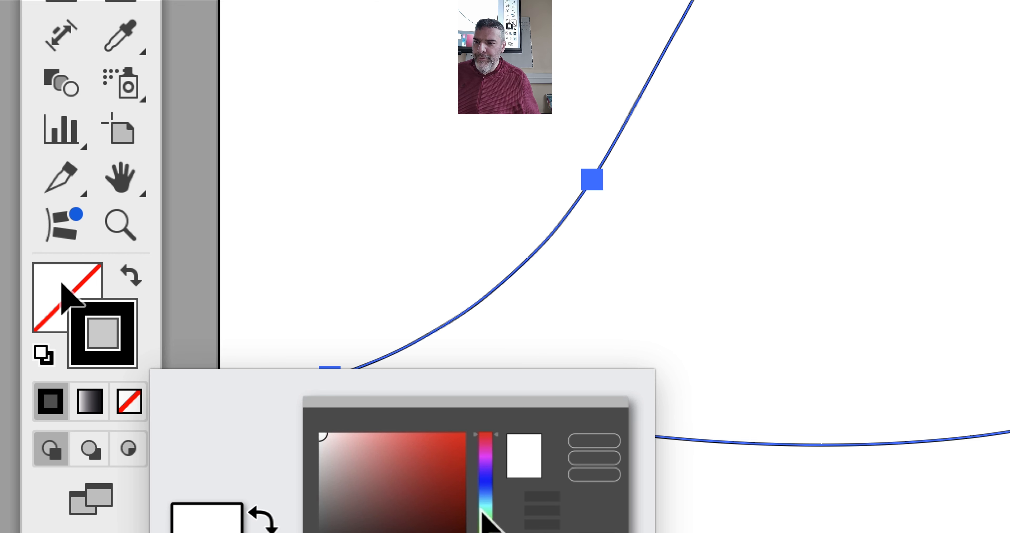
left_click(62, 284)
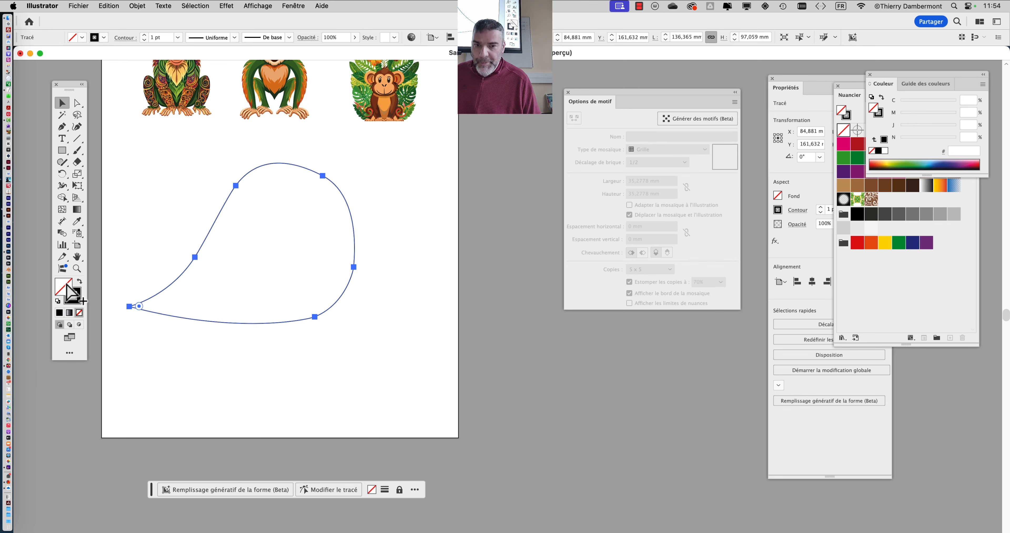
Arrange the Nuancier and Options de motif panels side by side and bring the Générer des motifs (Beta) panel over the page
left_click_drag(848, 94, 395, 149)
left_click_drag(601, 104, 575, 153)
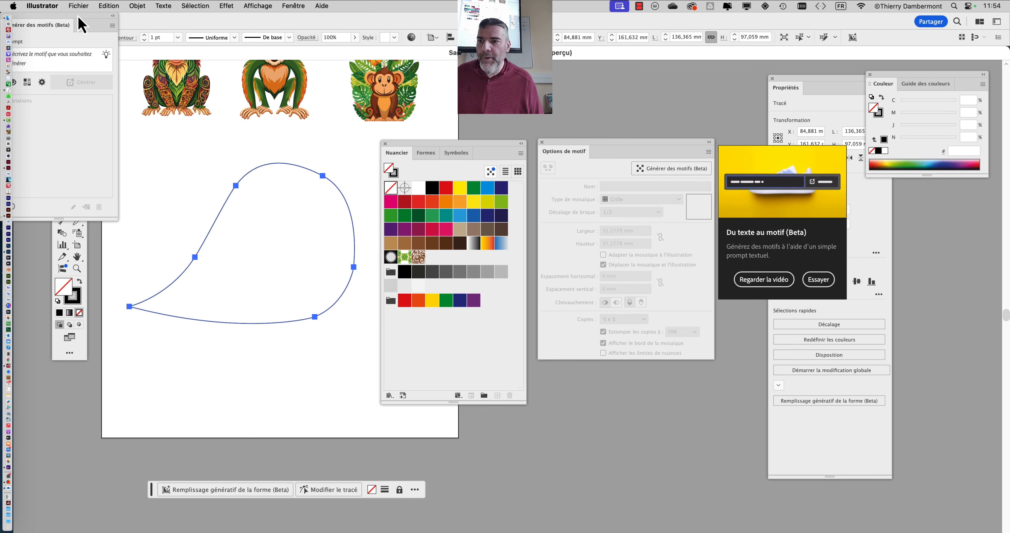
left_click_drag(83, 23, 282, 97)
key("alt+super+2")
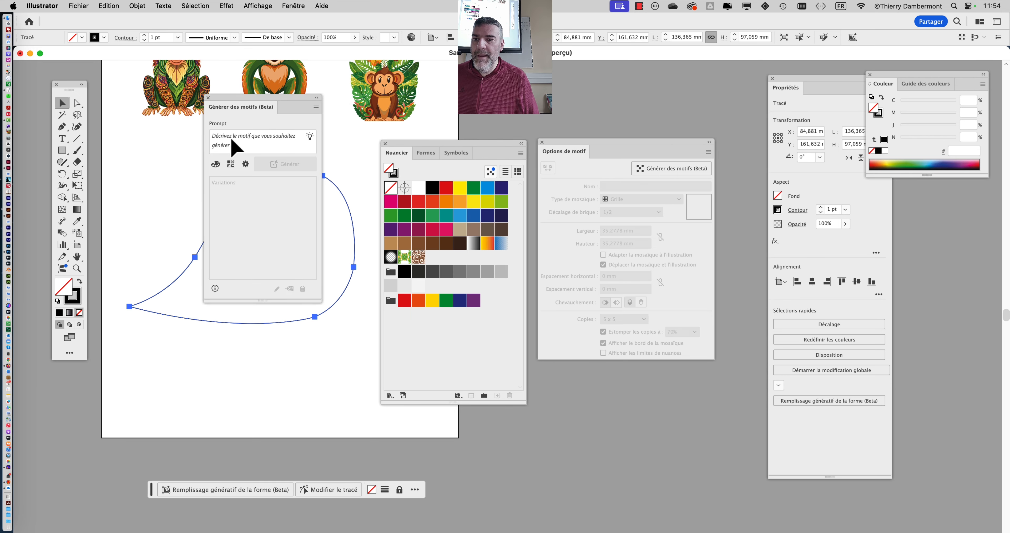
Generate pattern variations for the shape's fill from the prompt "bananas and strawberrys on water background"
left_click(232, 140)
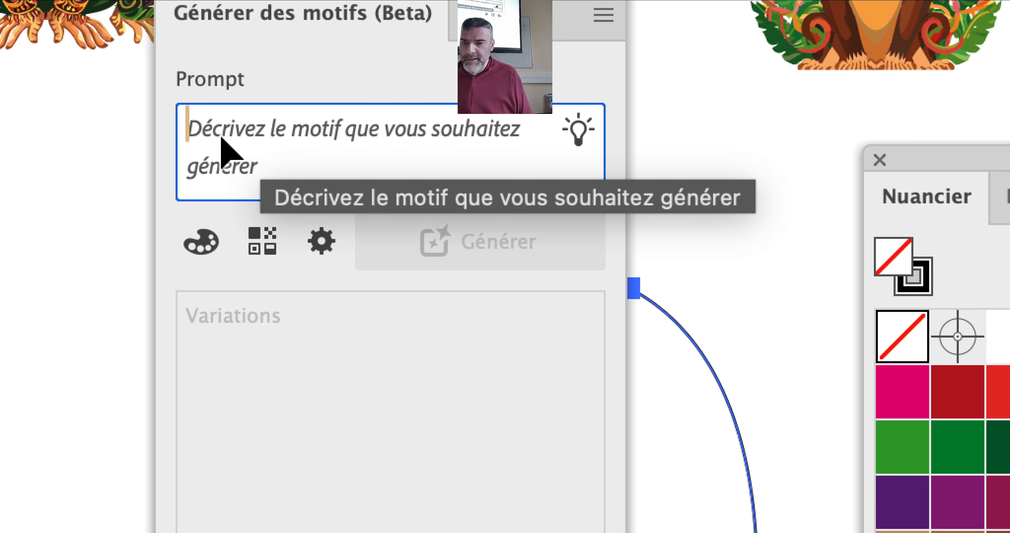
type("ba")
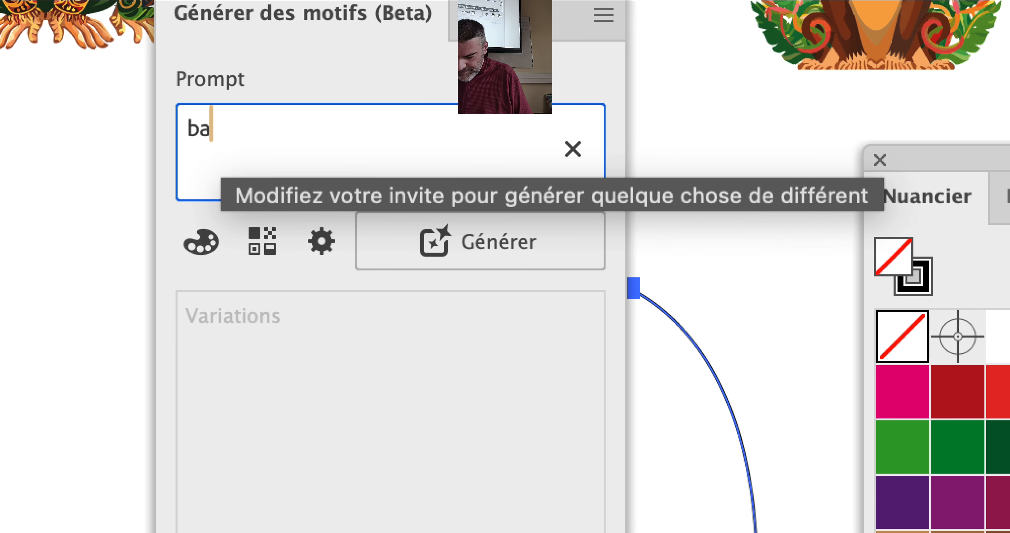
type("nanas and ")
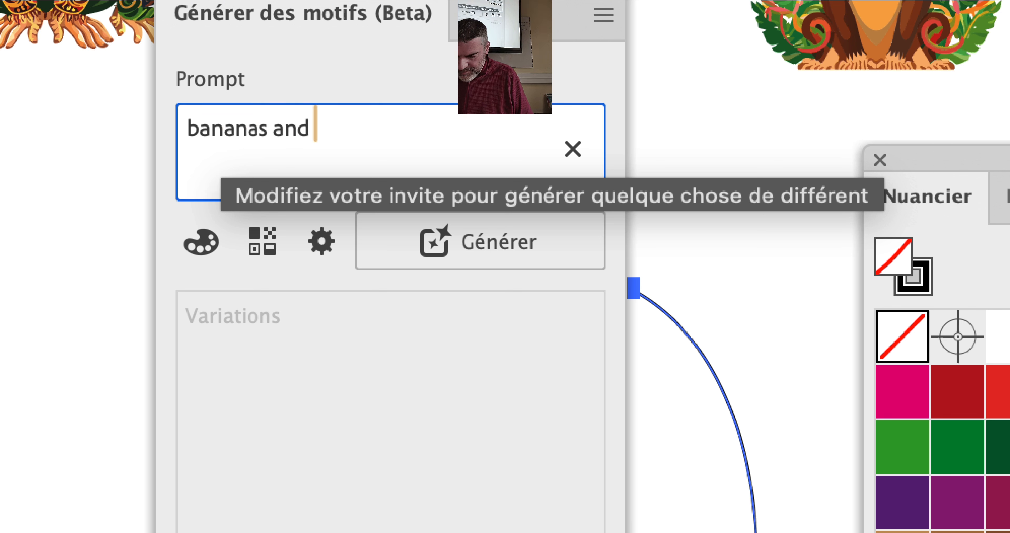
type("strawberry")
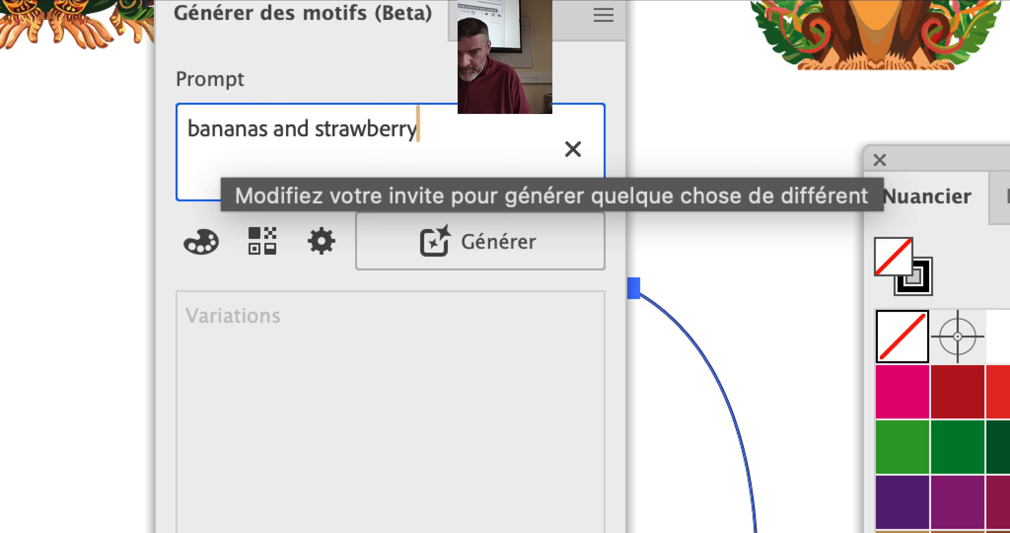
type("s ")
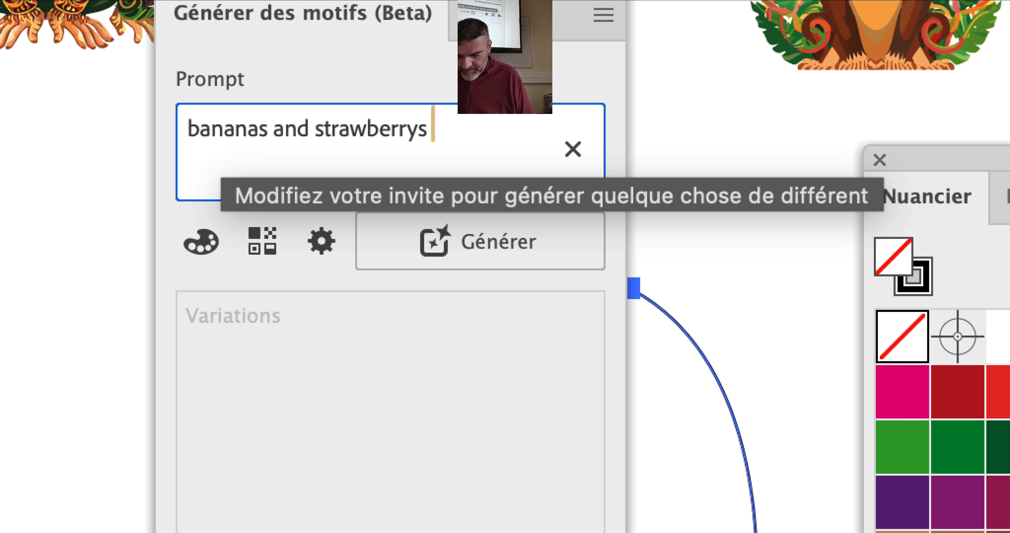
type("on")
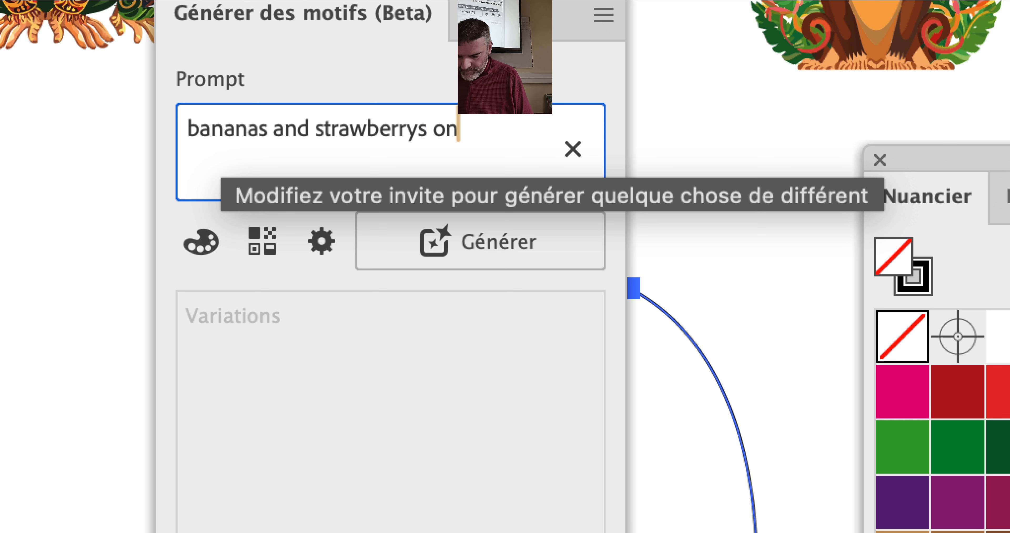
type(" water bac")
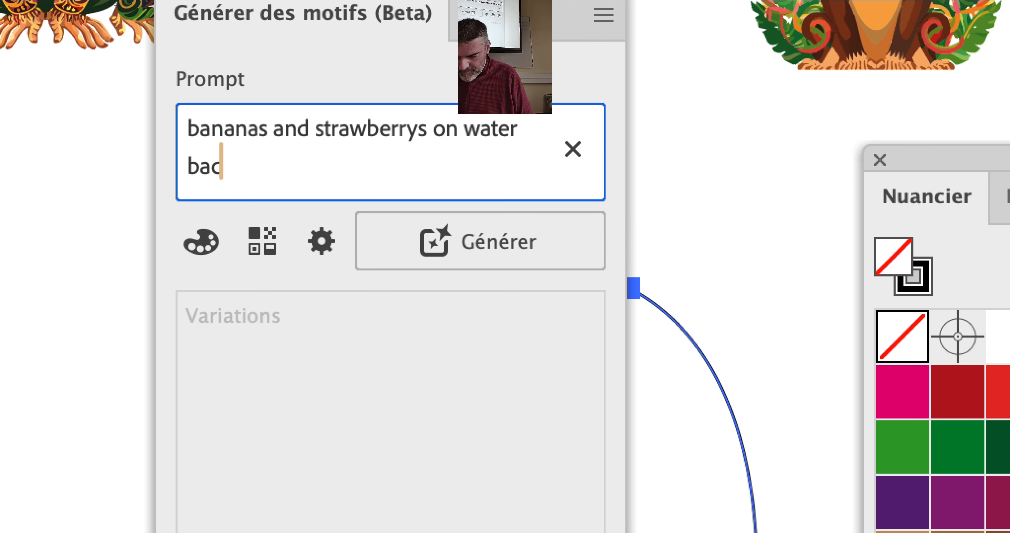
type("kground")
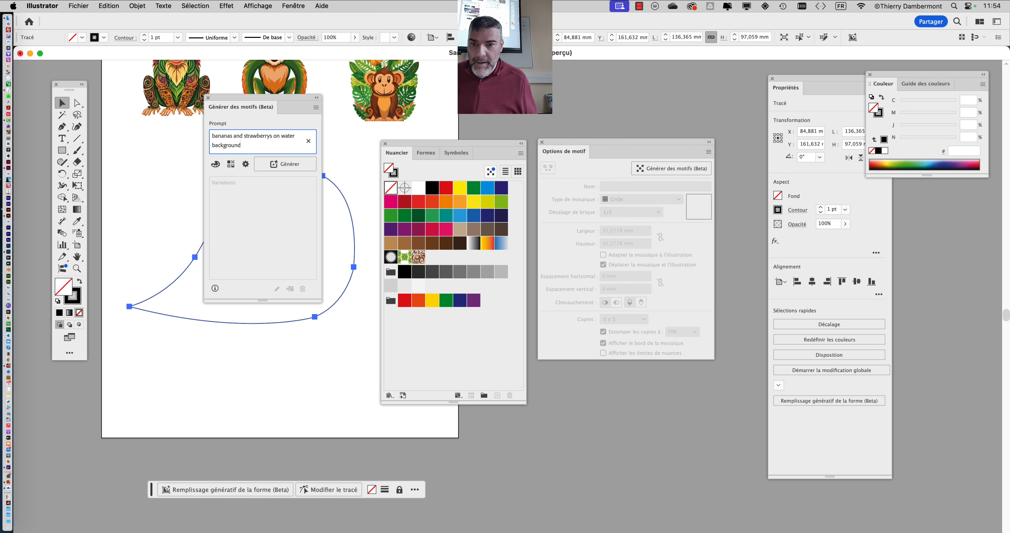
left_click(274, 165)
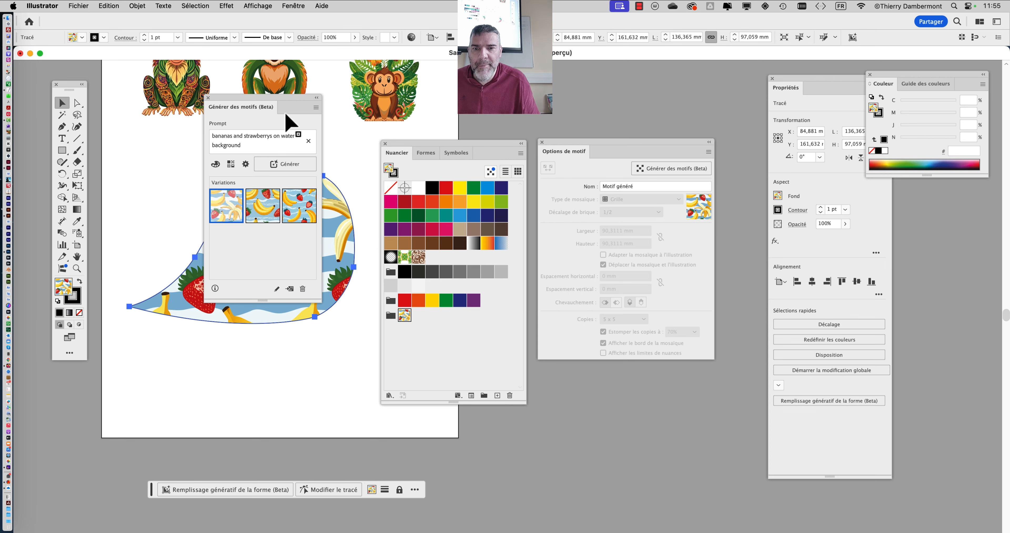
Move the Nuancier, Options de motif and Générer des motifs panels away from the shape to uncover its pattern fill
left_click_drag(428, 147, 455, 355)
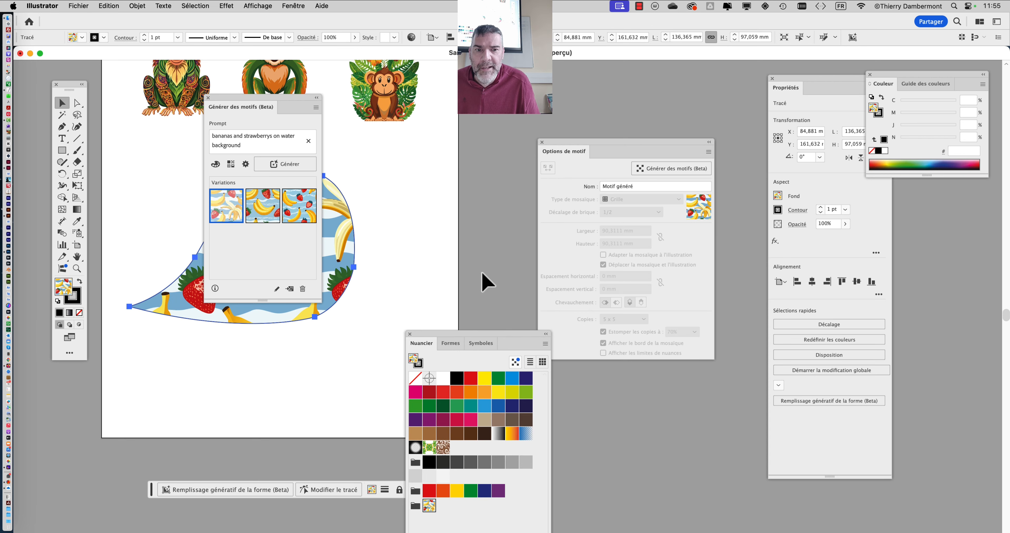
left_click_drag(579, 151, 677, 141)
left_click_drag(284, 109, 564, 106)
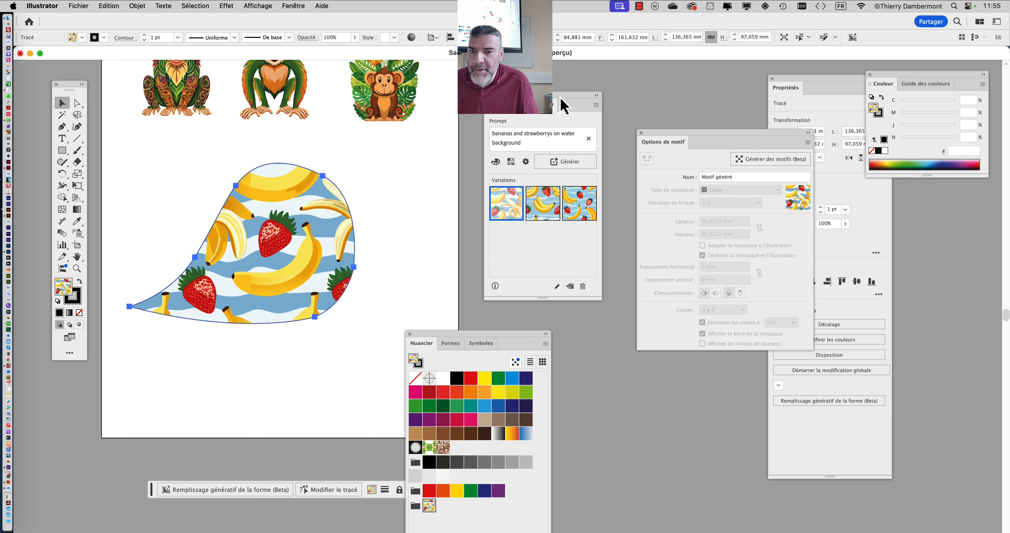
Try the generated banana and strawberry variations on the shape and apply the third one as its fill
left_click(545, 205)
left_click(579, 214)
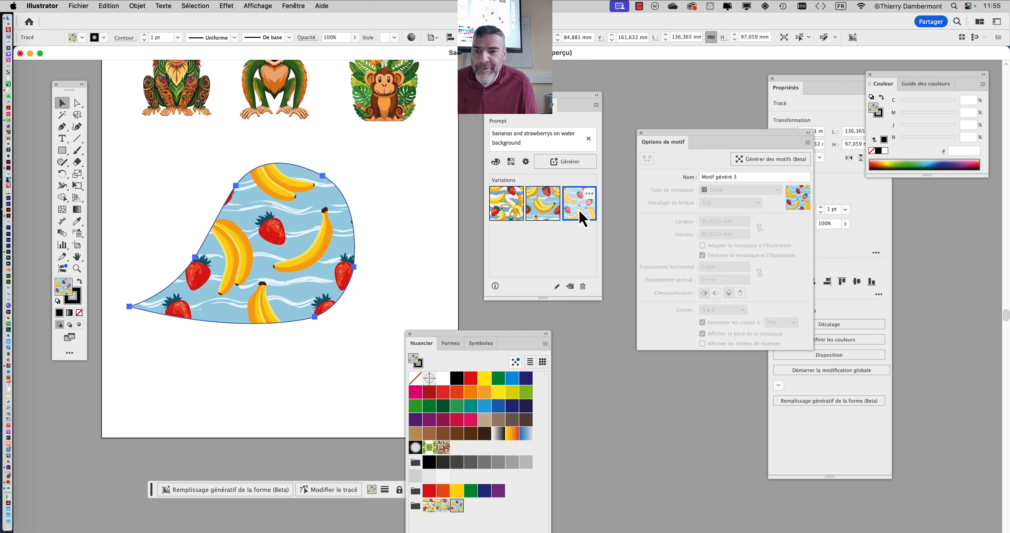
left_click(530, 218)
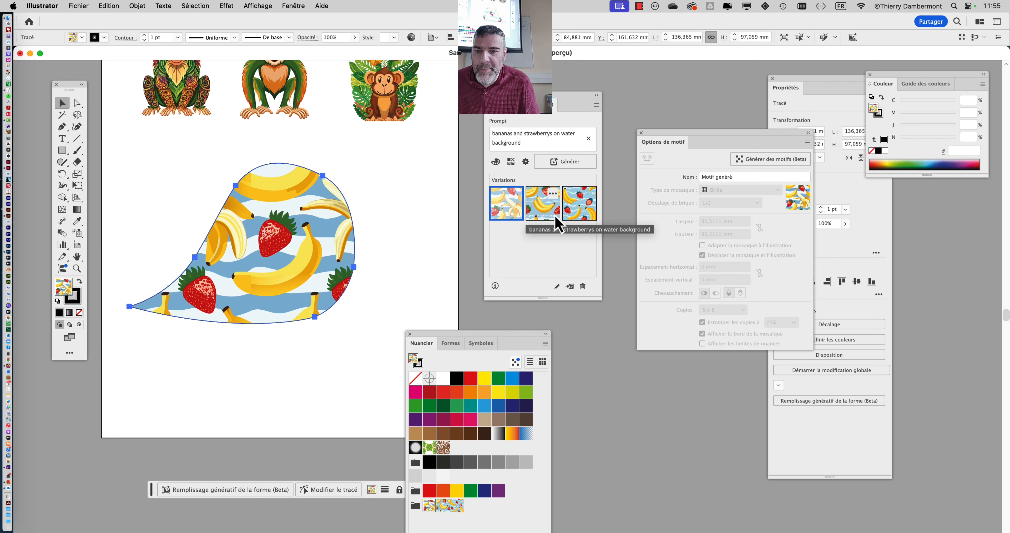
left_click(579, 222)
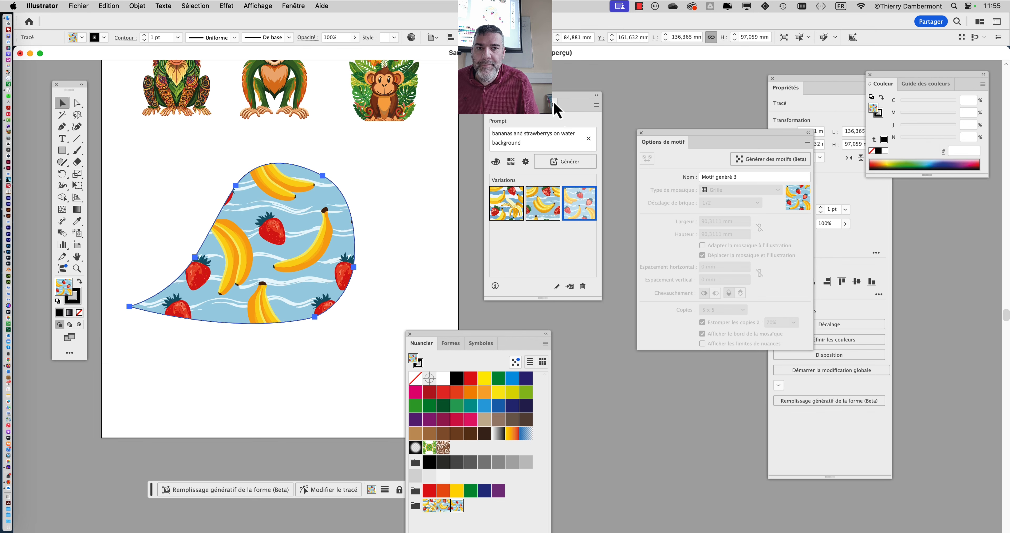
Reposition the Générer des motifs panel over the pattern options and set the Nuancier beside the patterned shape
left_click_drag(516, 112, 625, 97)
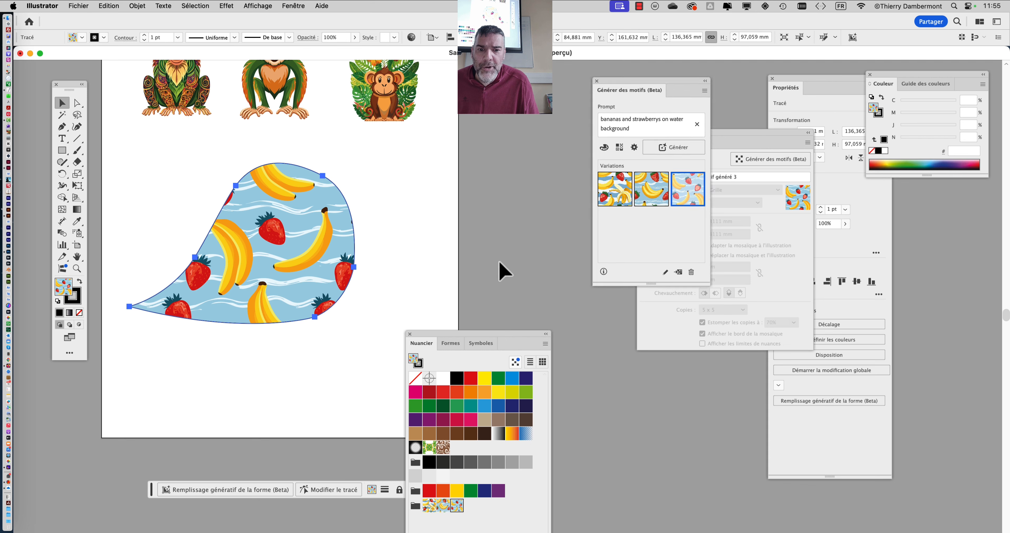
left_click_drag(486, 342, 503, 134)
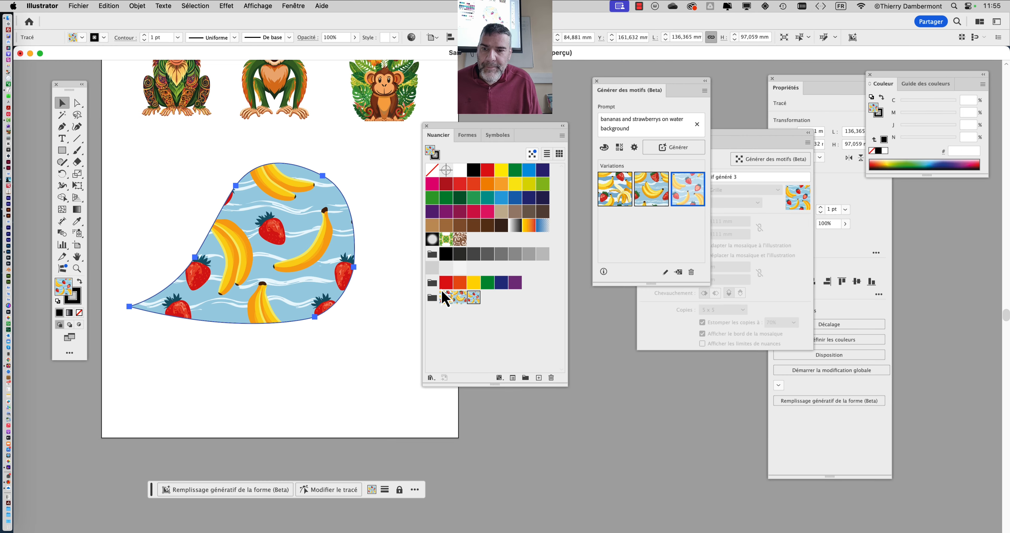
left_click_drag(497, 135, 490, 165)
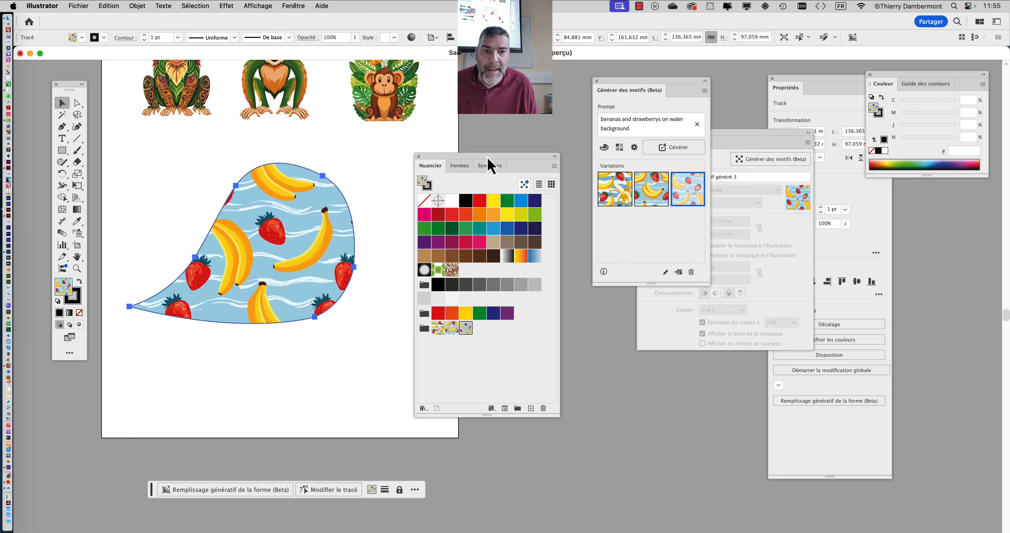
left_click_drag(657, 89, 672, 87)
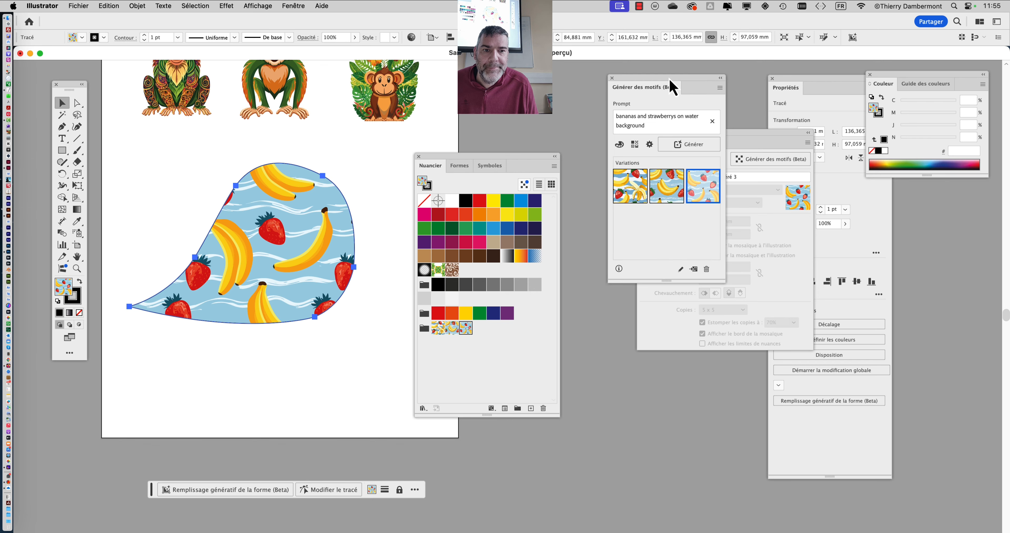
Generate pattern variations for the shape's fill from the prompt "bananas and strawberrys and watermelon slices on water background"
mouse_move(654, 192)
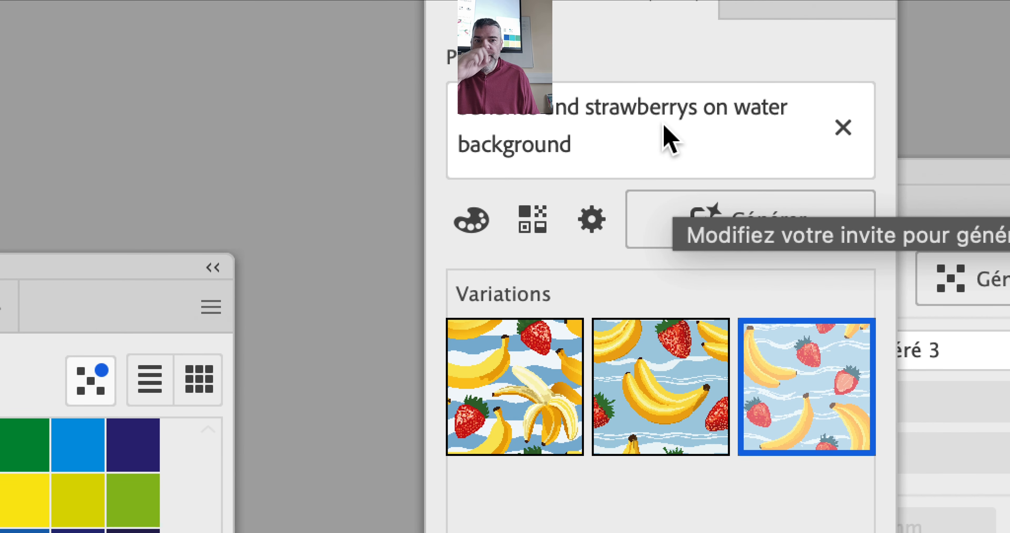
left_click(701, 112)
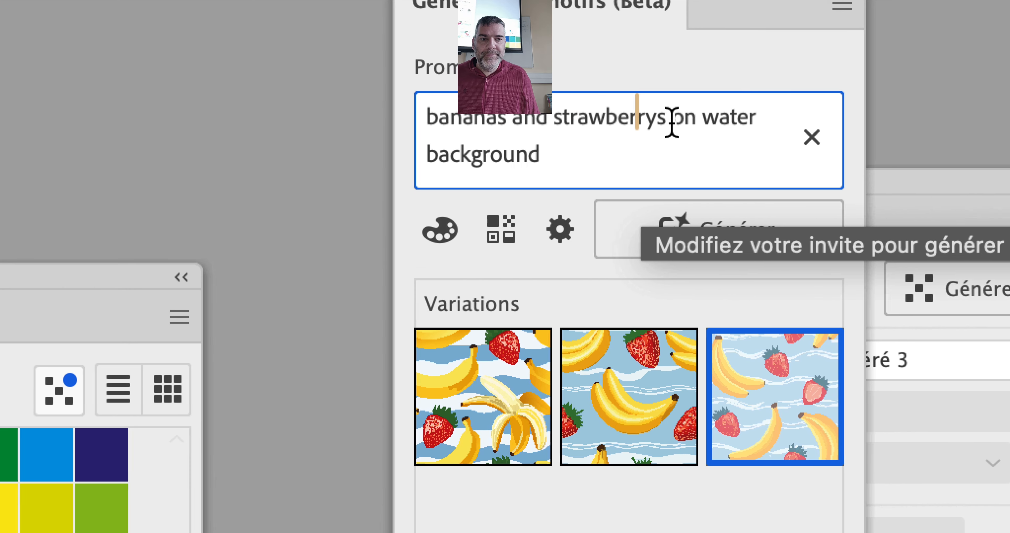
type("and ")
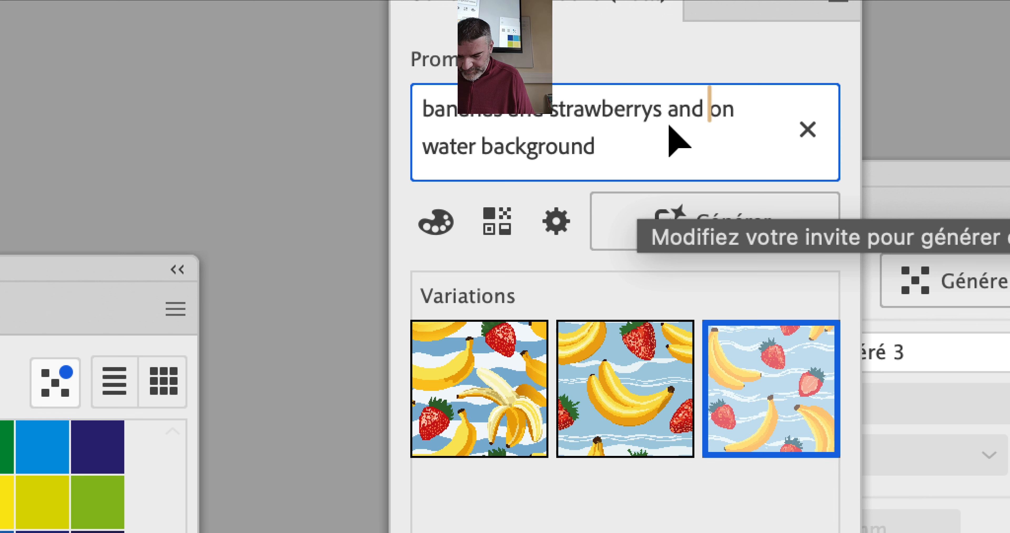
type("watermelonson water background")
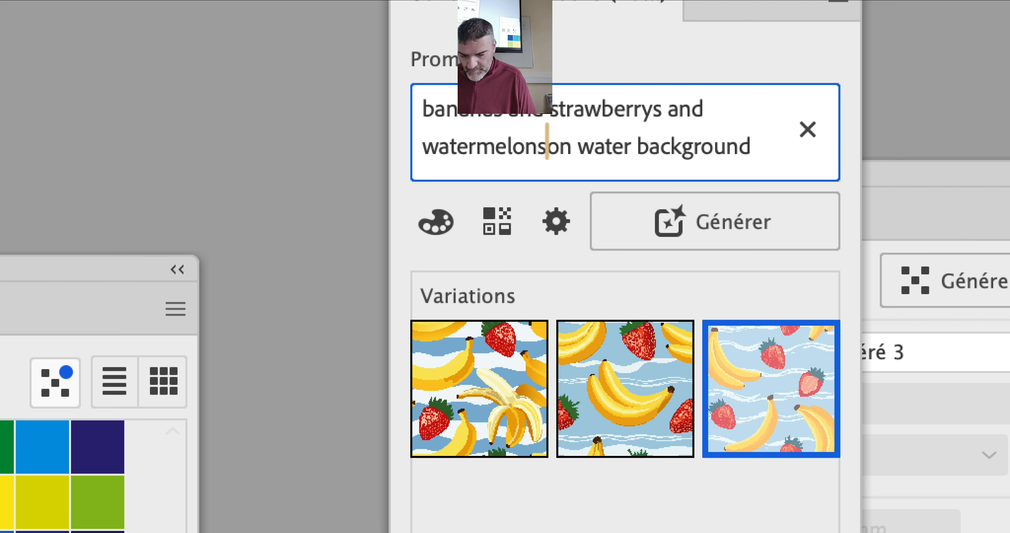
key("BackSpace")
type("slices")
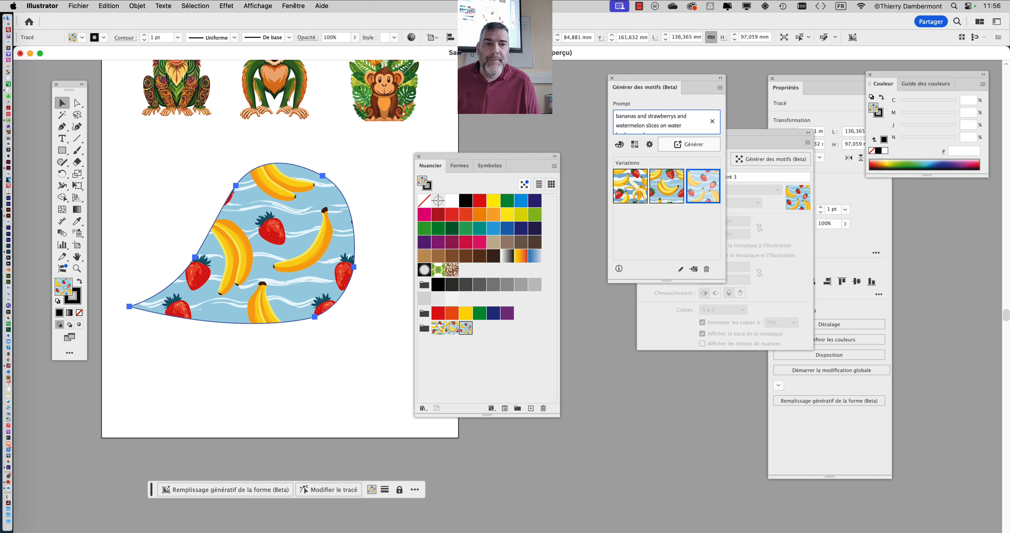
left_click(688, 144)
left_click_drag(479, 237, 376, 80)
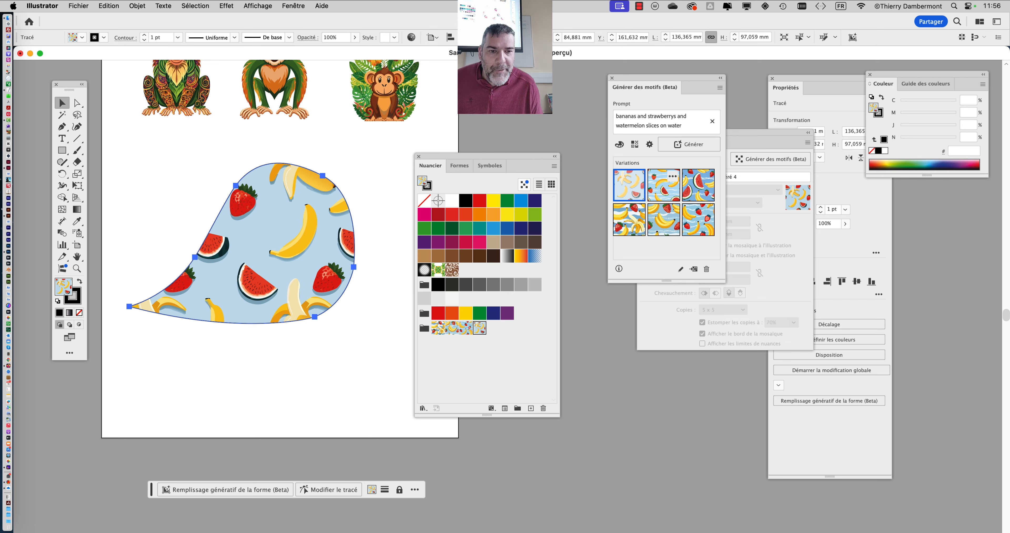
Try the new watermelon variations on the shape, apply the third one as its fill, and shift the Nuancier panel slightly upward
left_click(663, 184)
left_click(686, 196)
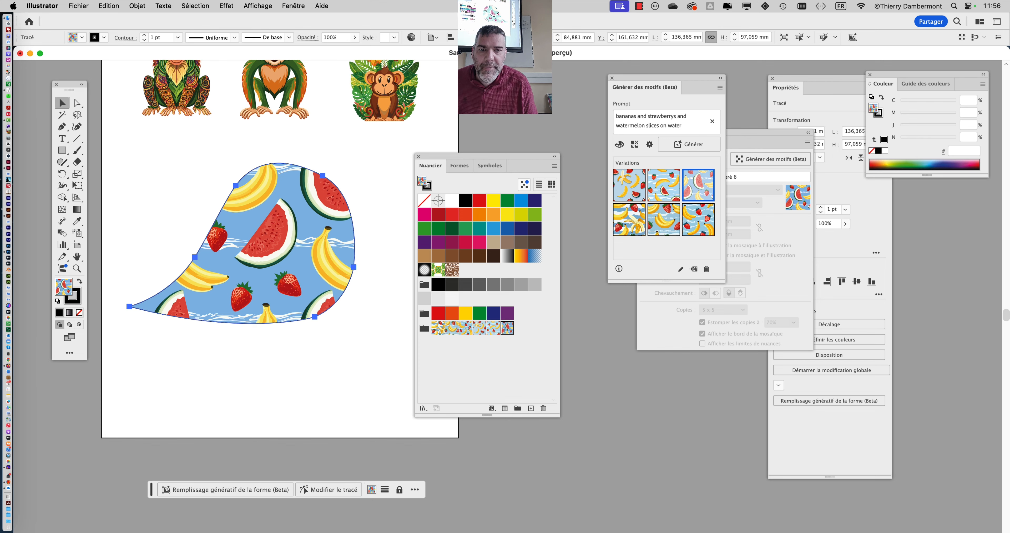
left_click_drag(486, 157, 494, 136)
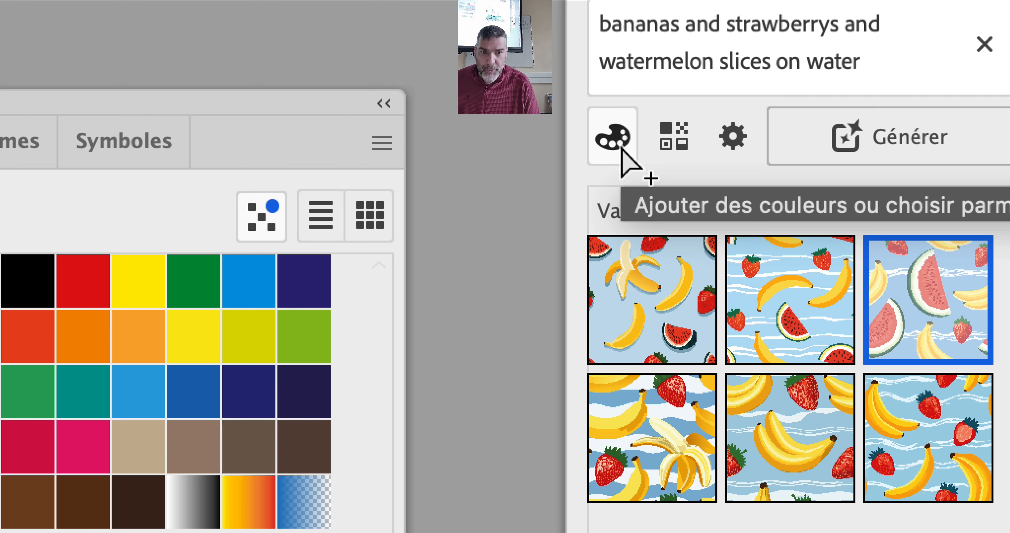
Examine the colour presets and the Géométrique, Design plat and Esquisse effects available for pattern generation
left_click(621, 149)
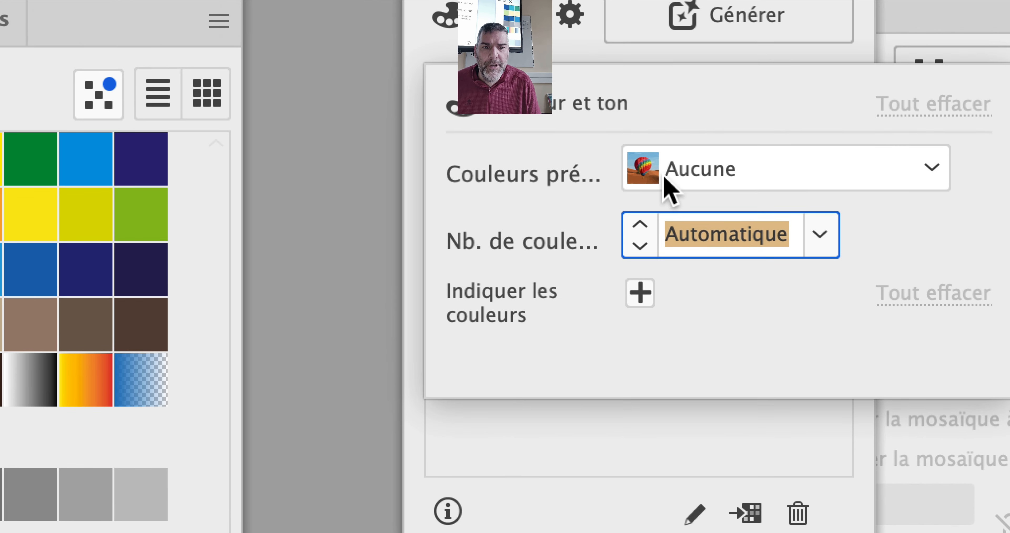
left_click(664, 178)
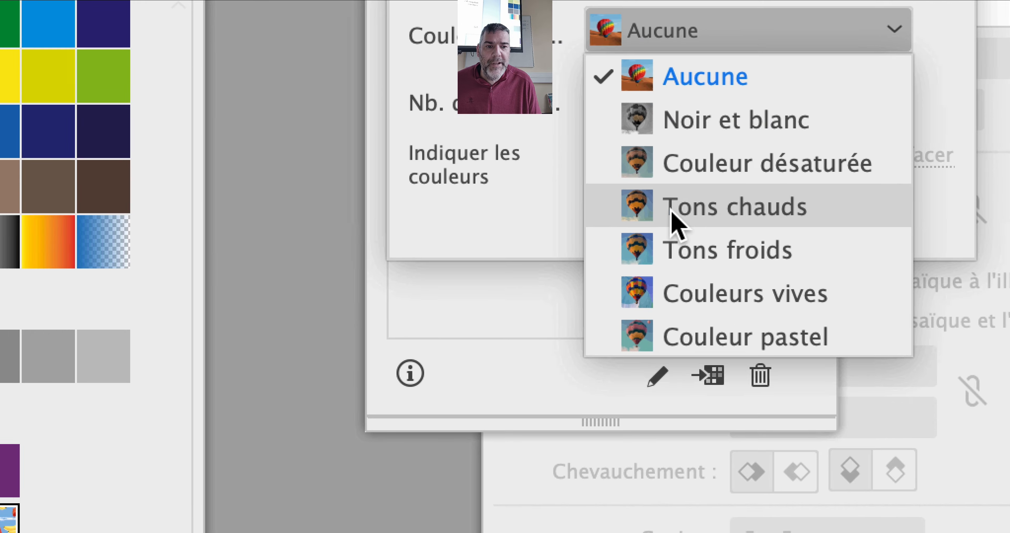
left_click(568, 151)
left_click(578, 57)
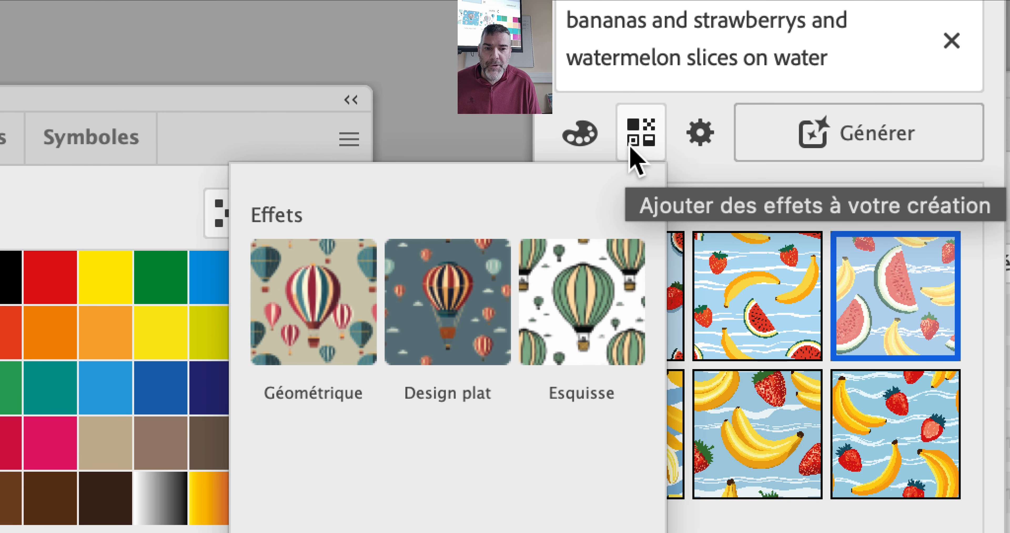
left_click(631, 146)
Set the pattern density to Elevée and generate new variations from the same fruit prompt
left_click(700, 151)
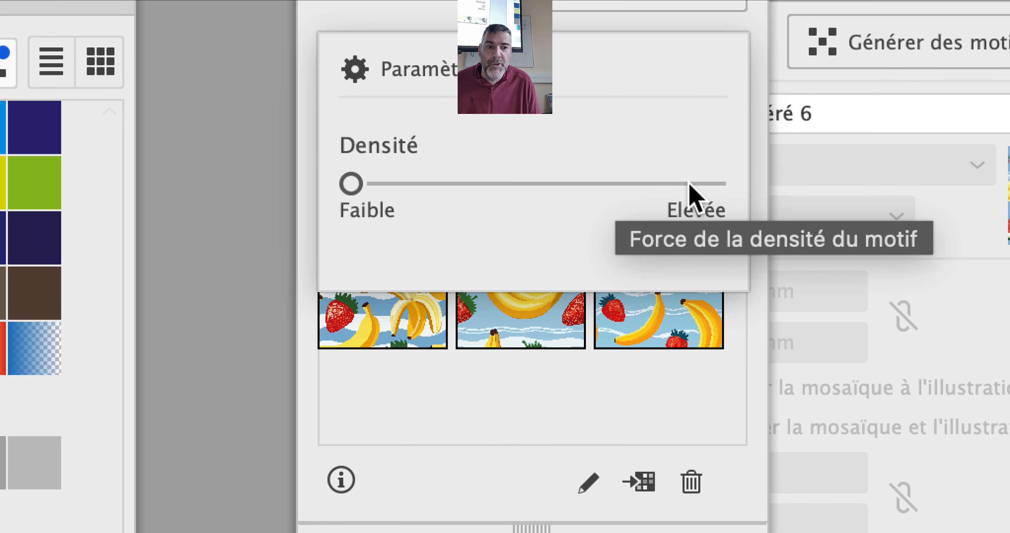
left_click(744, 190)
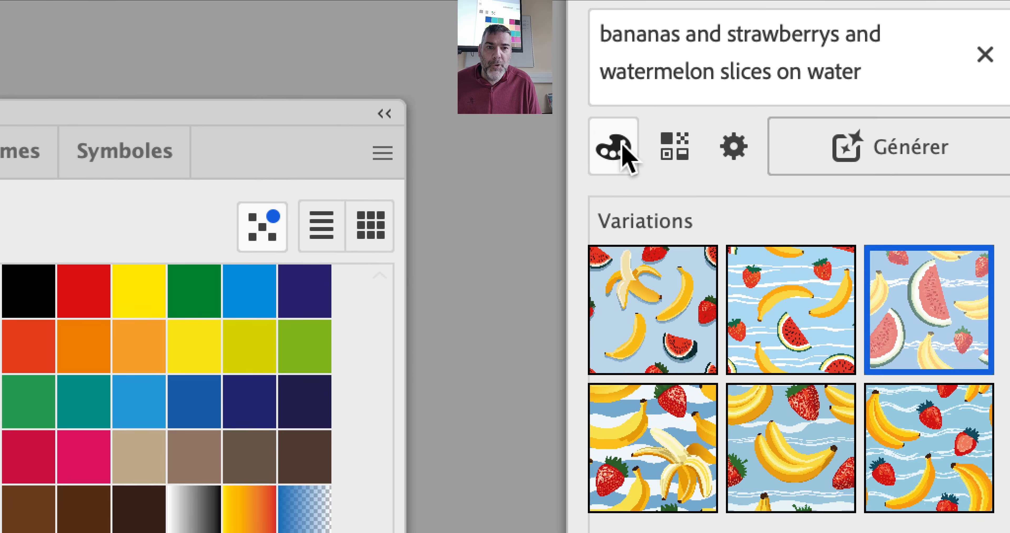
left_click(596, 167)
left_click(629, 146)
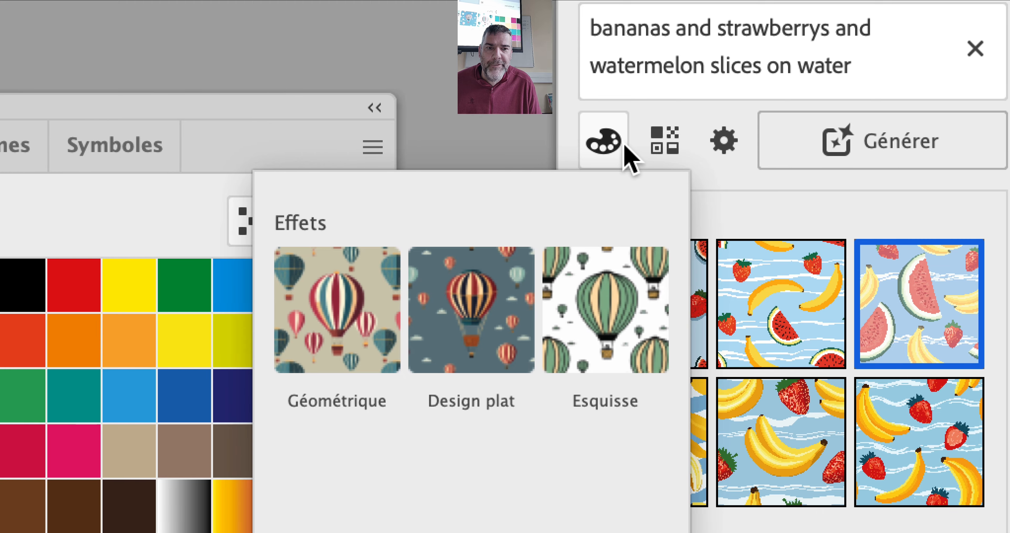
left_click(598, 151)
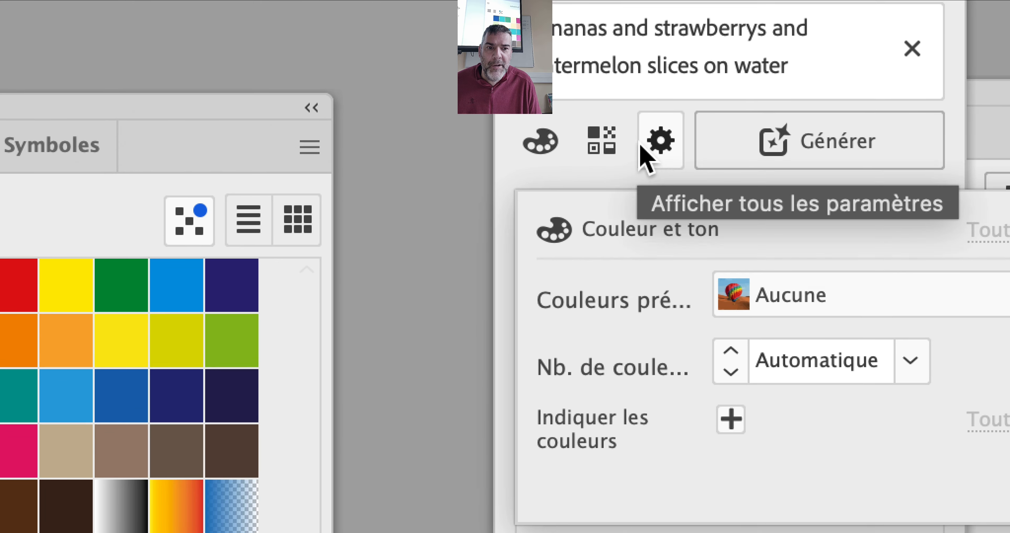
left_click(675, 141)
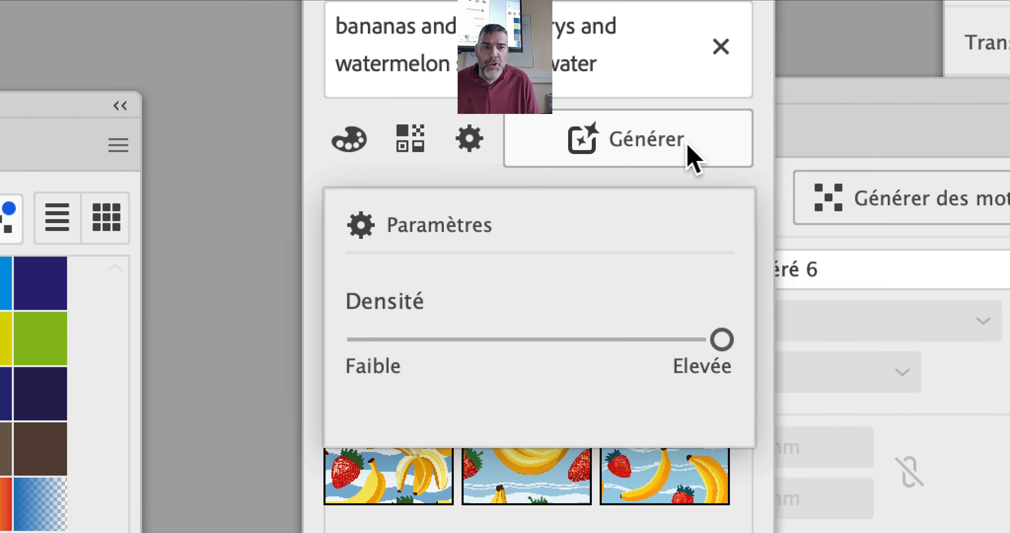
left_click(693, 157)
left_click(691, 157)
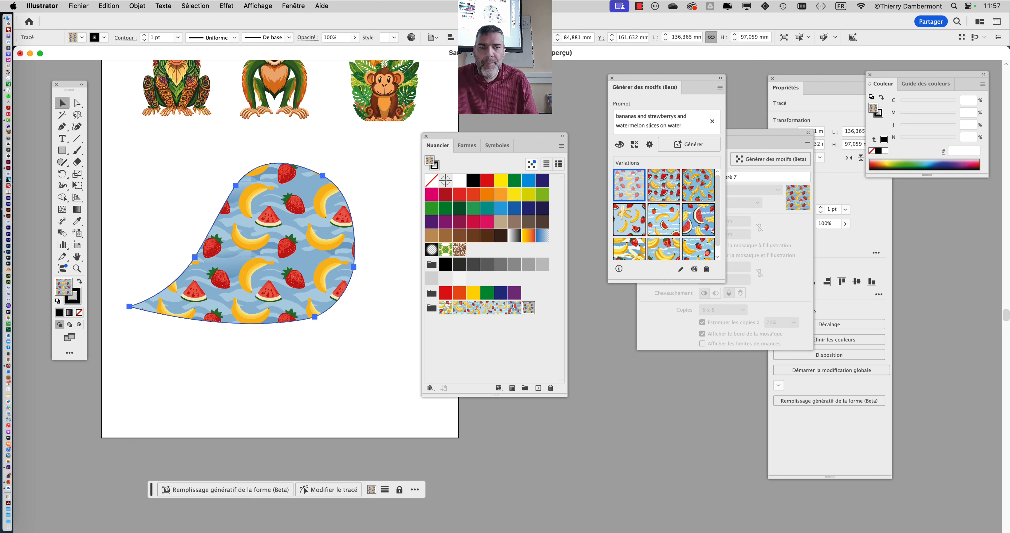
Compare the denser variations on the shape and apply the second one as its fill
left_click(670, 178)
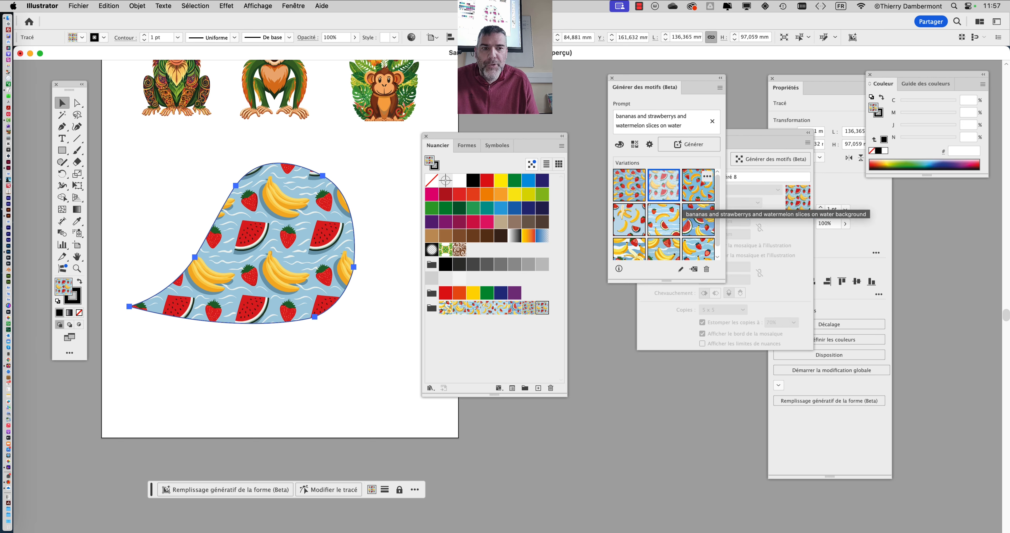
left_click(697, 187)
left_click(665, 188)
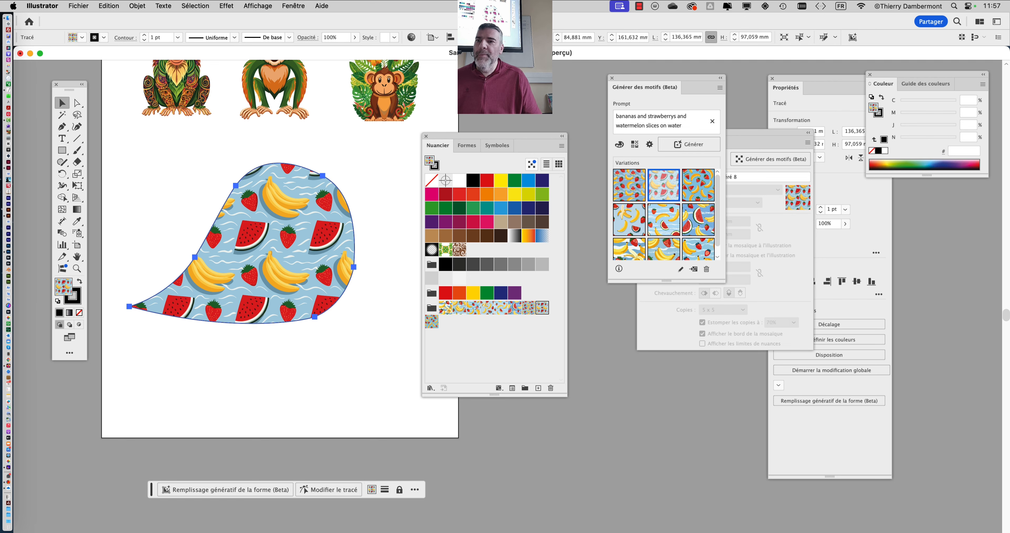
Save the document as "motifs génératifs - 01.ai" in the POUR DEMO Z-DEPTH folder, in Adobe Illustrator format with the default options
left_click(78, 6)
left_click(95, 113)
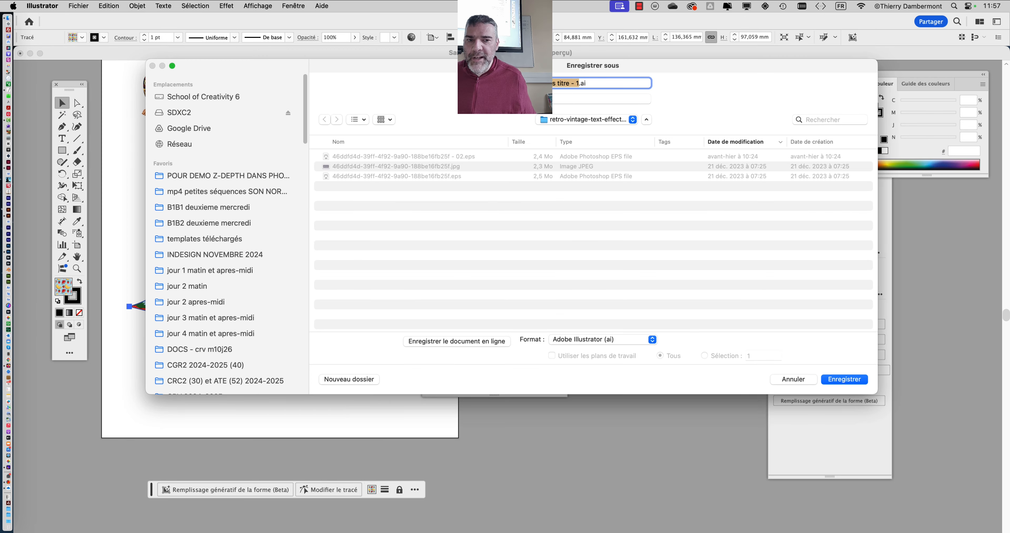
left_click(228, 175)
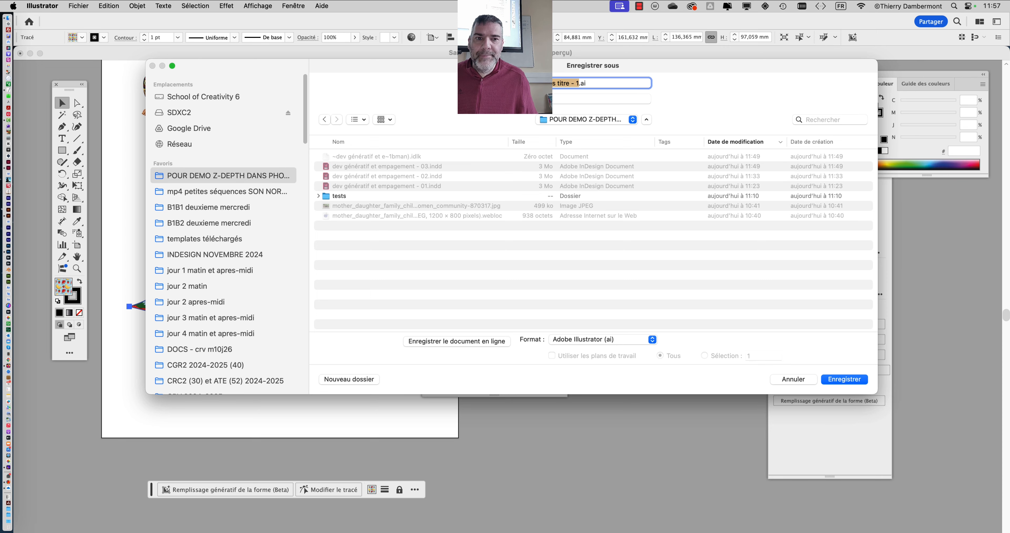
key("BackSpace")
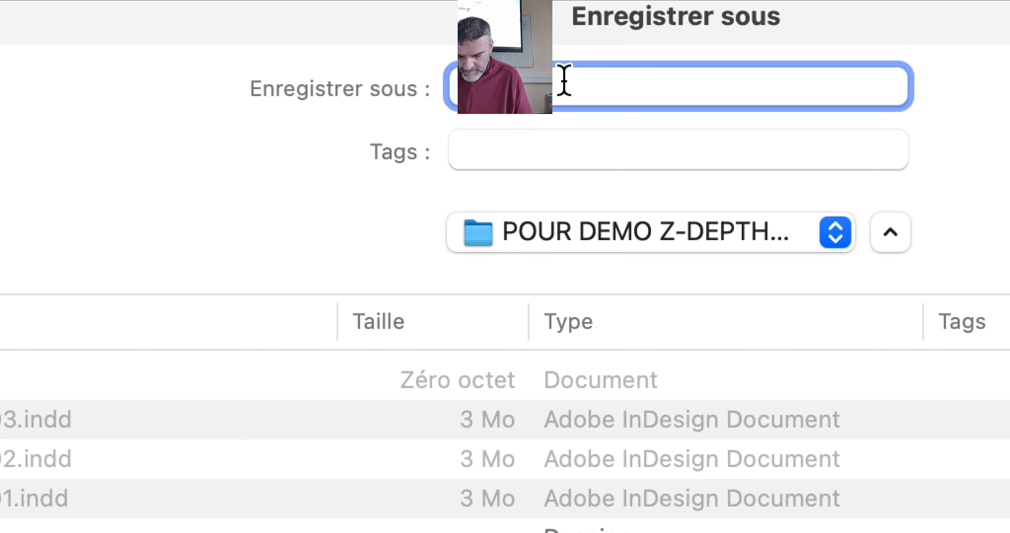
type("générati")
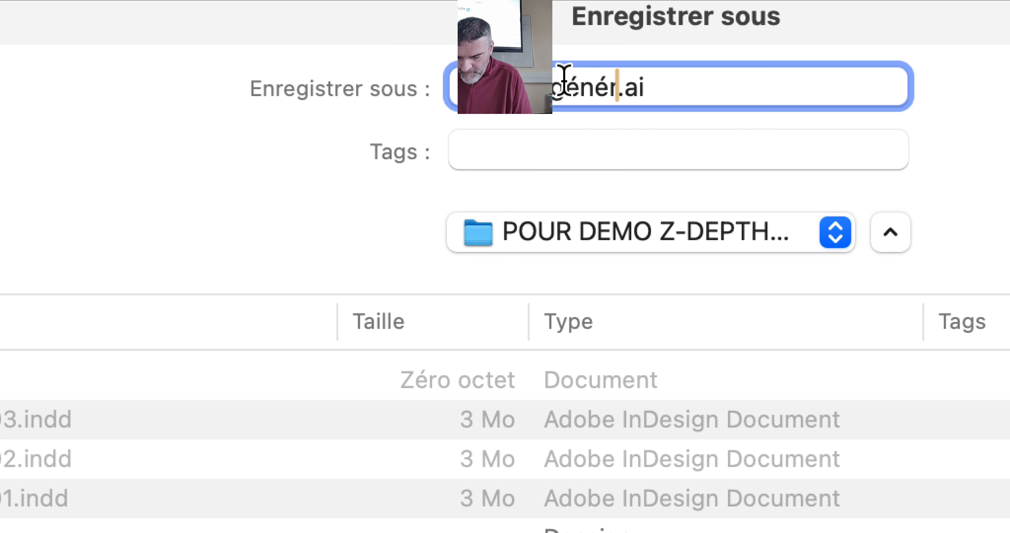
type("fs")
type("1")
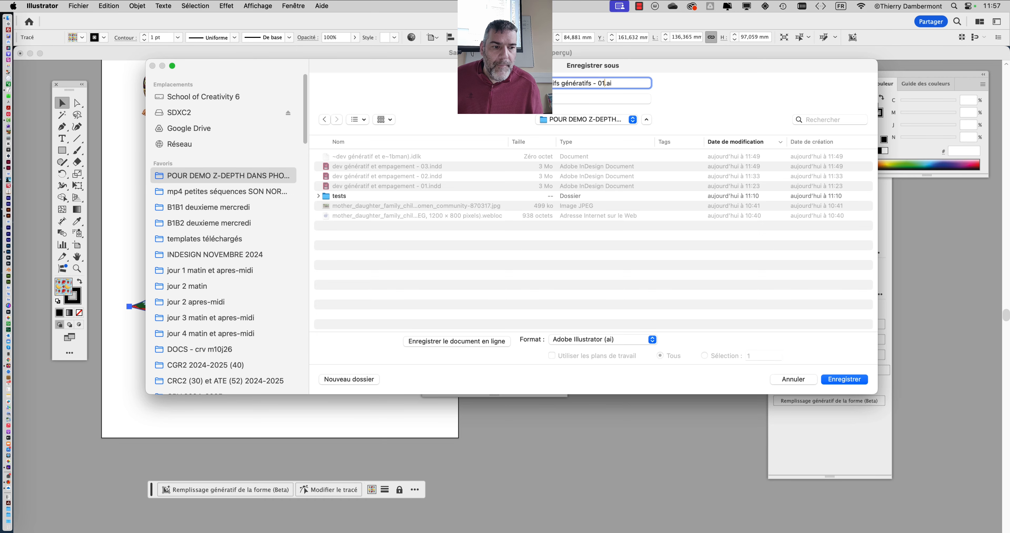
key("Return")
key("Return")
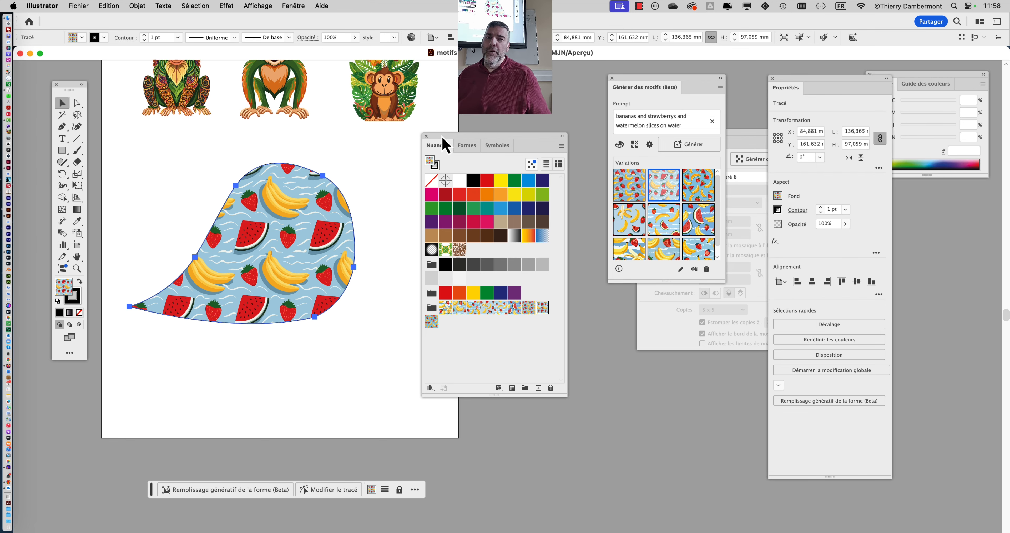
Move the Nuancier panel away from the artboard and shift the patterned shape slightly down and to the right
left_click_drag(445, 143, 536, 149)
left_click_drag(410, 237, 455, 230)
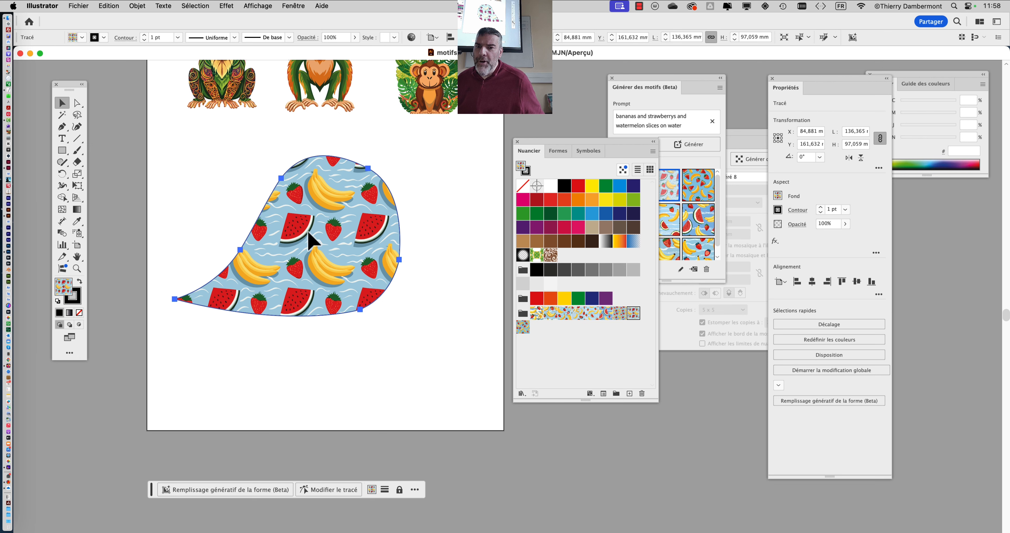
left_click_drag(289, 229, 325, 248)
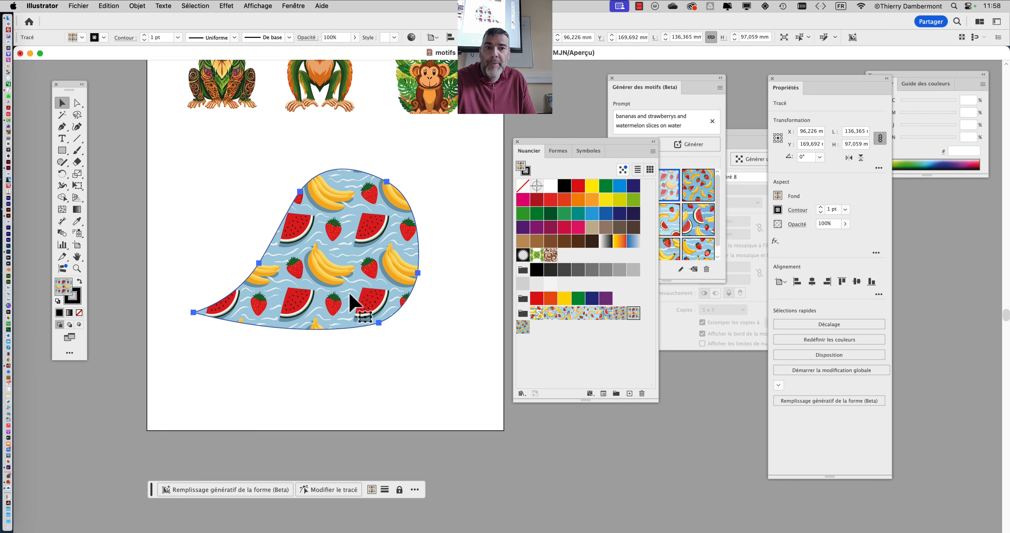
Hide the floating panels except the tools and move the patterned shape to about X 94 mm, Y 169 mm
key("Tab")
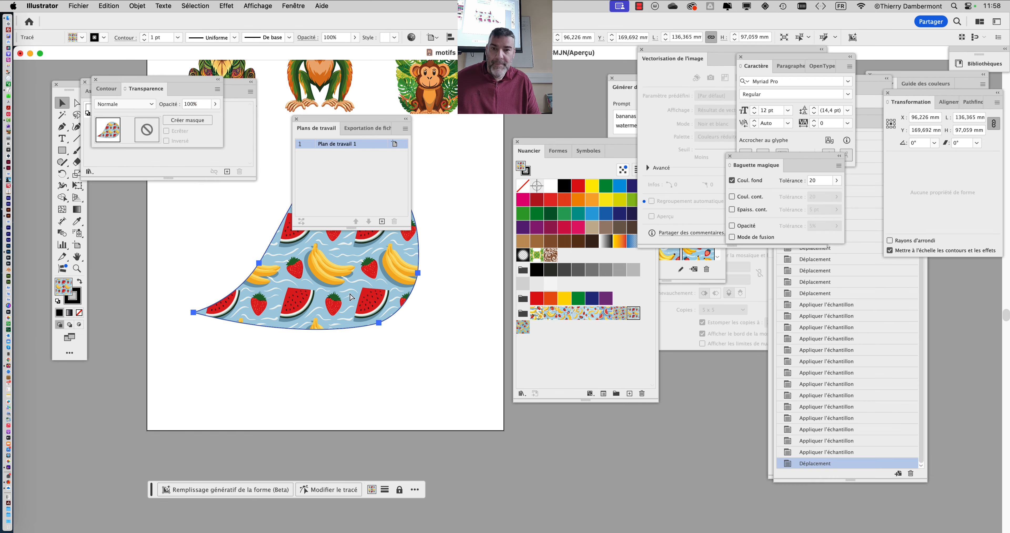
key("Tab")
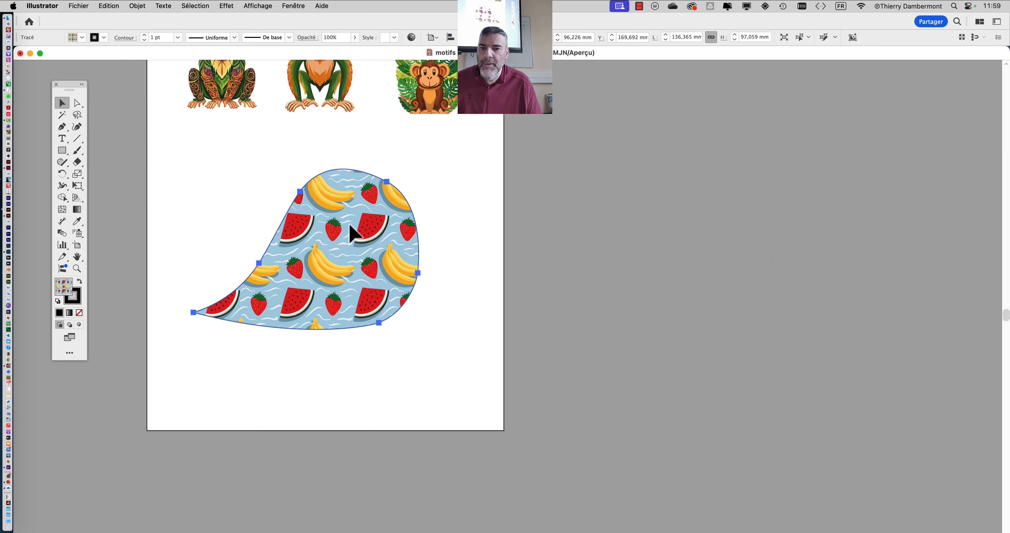
mouse_move(338, 245)
left_mouse_down()
mouse_move(424, 226)
mouse_move(411, 241)
mouse_move(308, 231)
mouse_move(307, 212)
mouse_move(462, 235)
mouse_move(780, 186)
mouse_move(476, 249)
mouse_move(315, 227)
mouse_move(425, 270)
mouse_move(726, 225)
mouse_move(802, 228)
mouse_move(604, 259)
mouse_move(332, 229)
left_mouse_up()
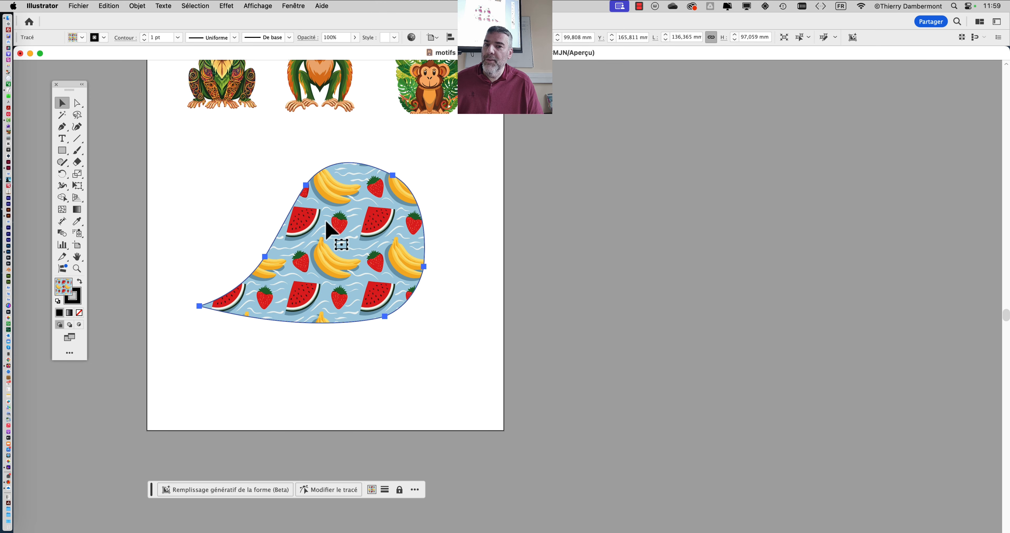
scroll(330, 227, "up", 2)
scroll(332, 223, "down", 3)
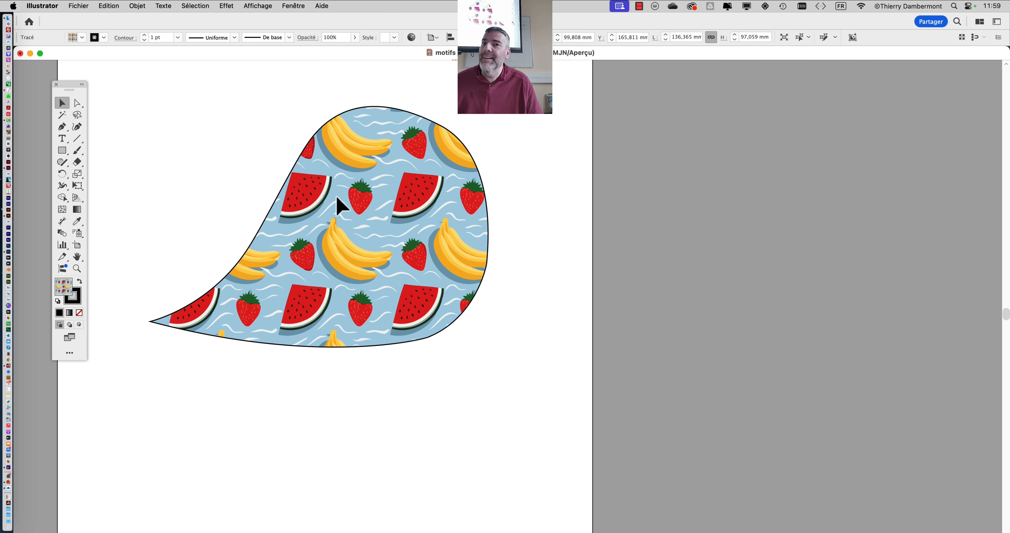
left_click_drag(338, 197, 350, 218)
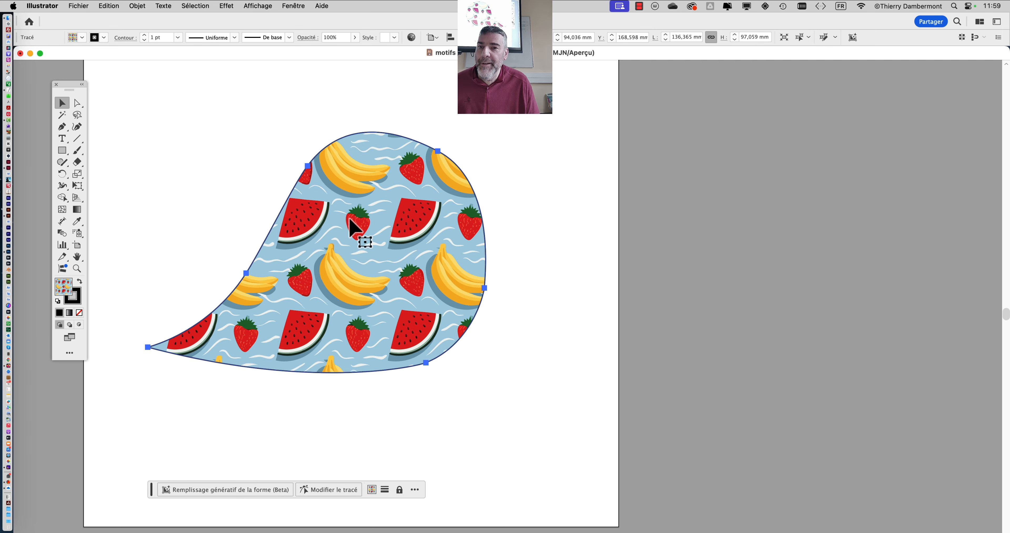
Show the Transformation panel and place it next to the patterned shape
left_click(294, 5)
scroll(412, 421, "down", 5)
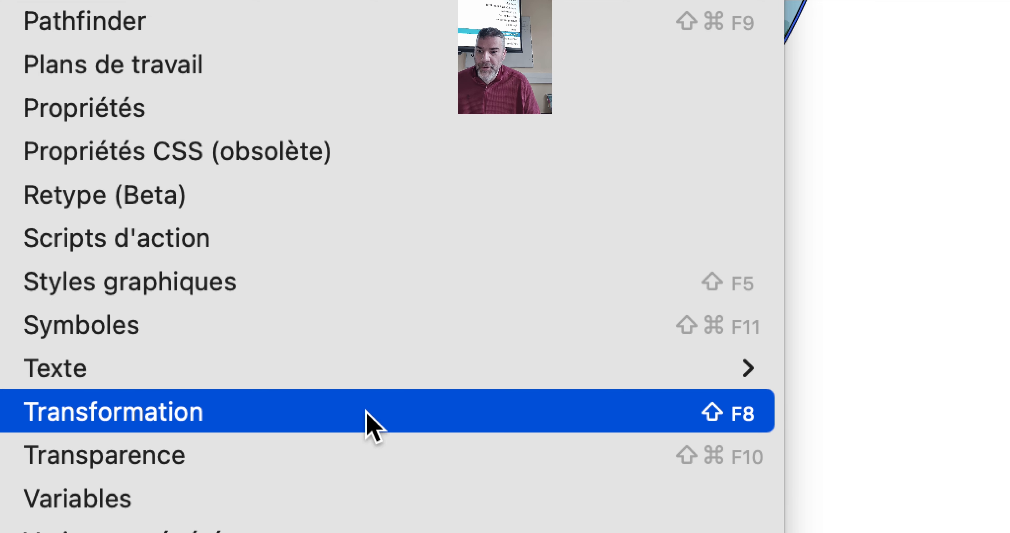
left_click(368, 423)
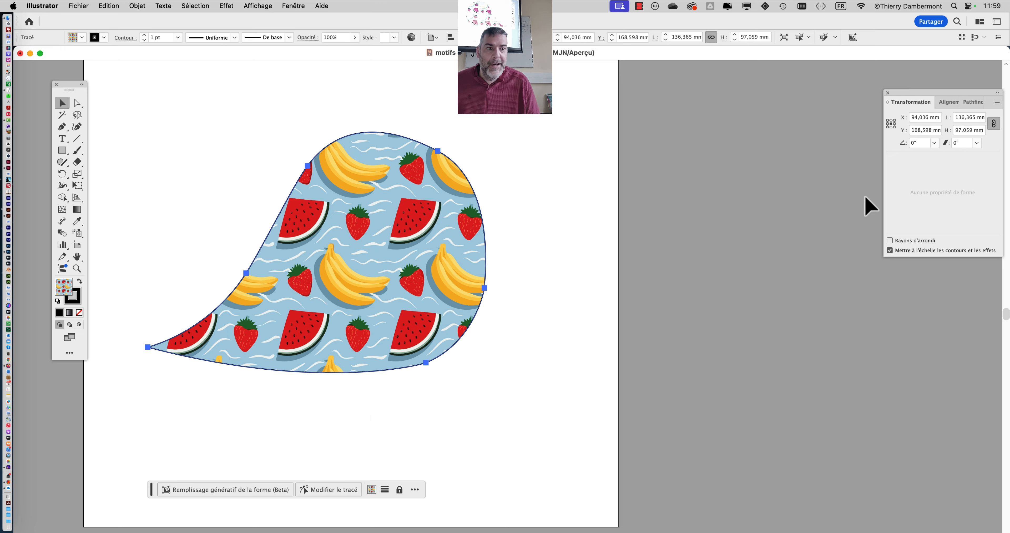
left_click_drag(908, 103, 575, 121)
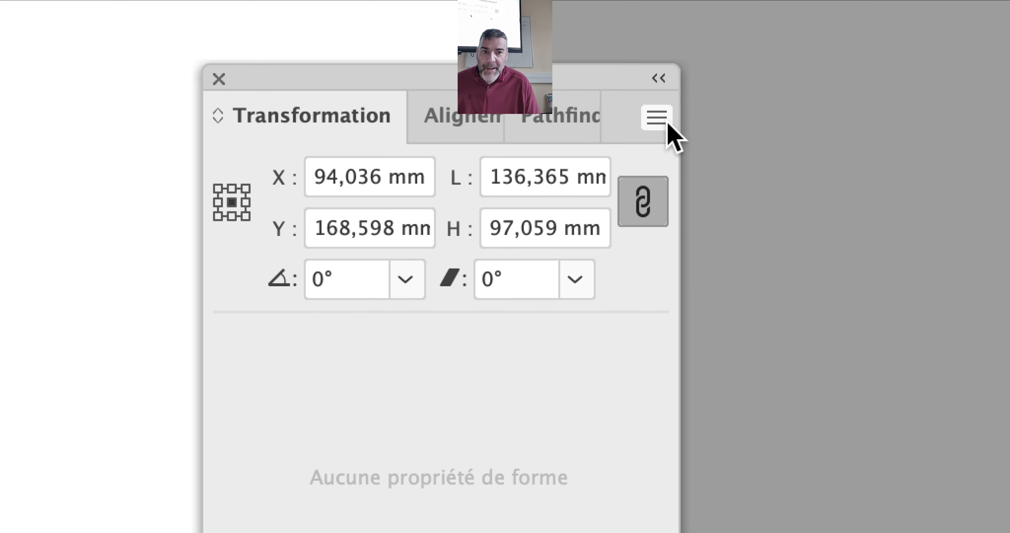
Close the Transformation panel and move the patterned shape to about X 110 mm, Y 179 mm
left_click(658, 128)
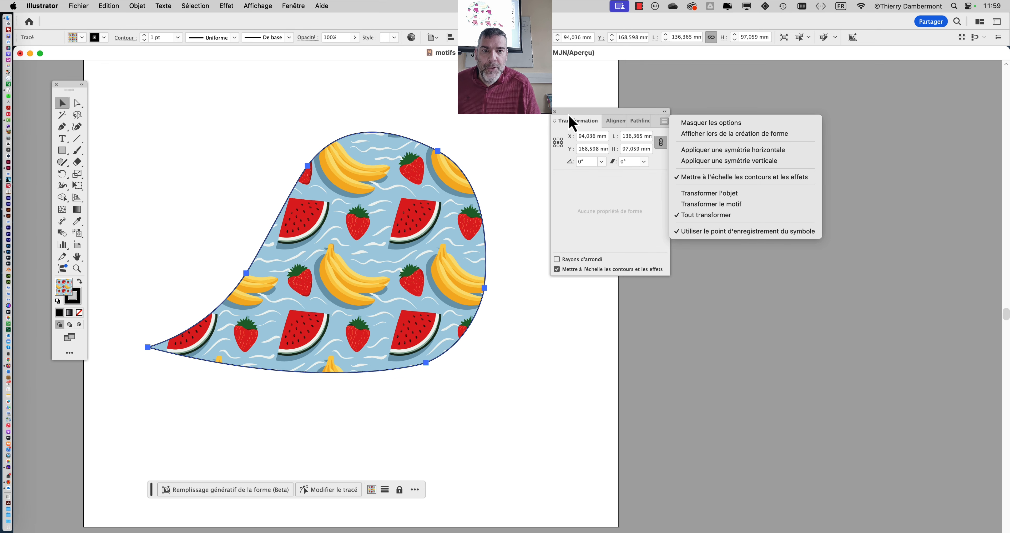
left_click(560, 117)
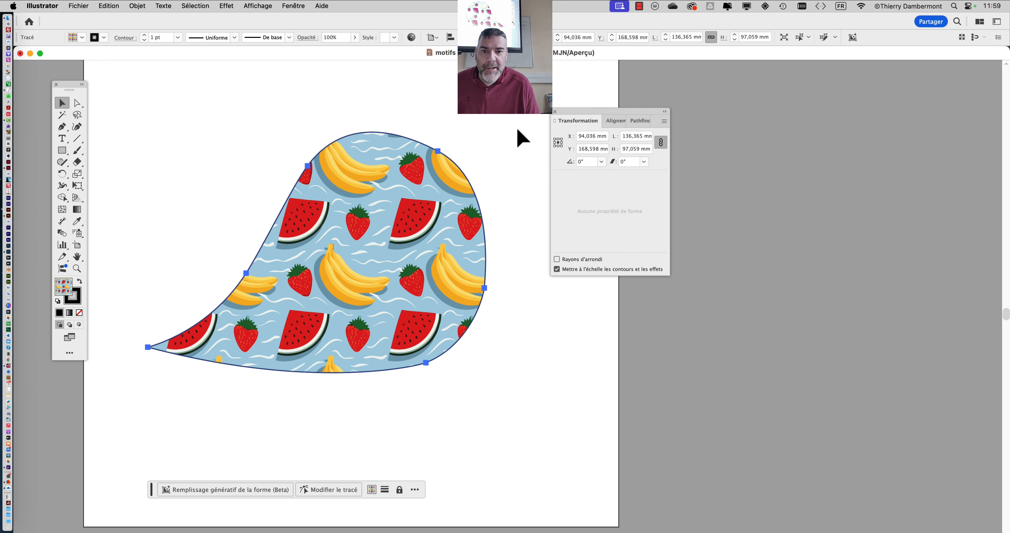
left_click_drag(392, 197, 399, 234)
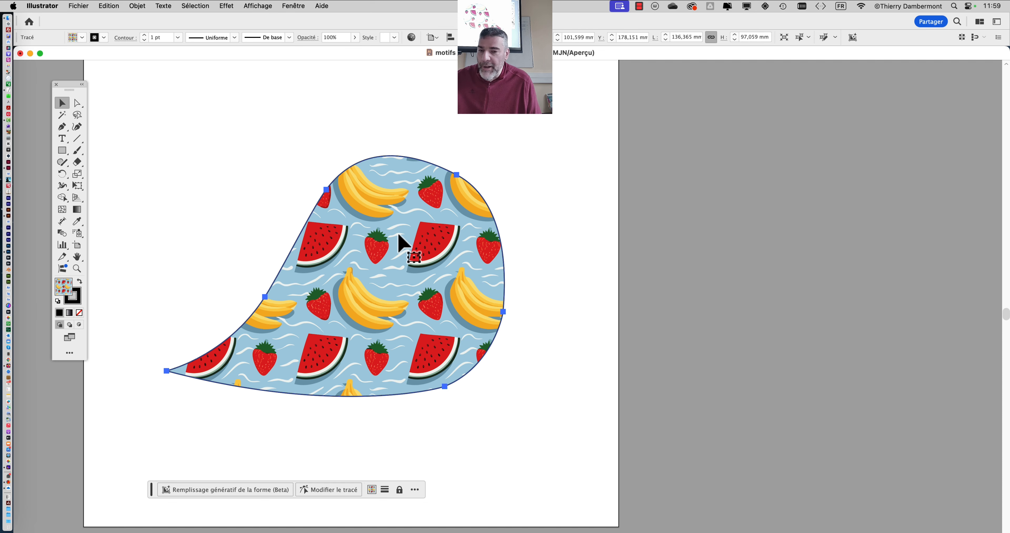
left_click_drag(399, 235, 415, 237)
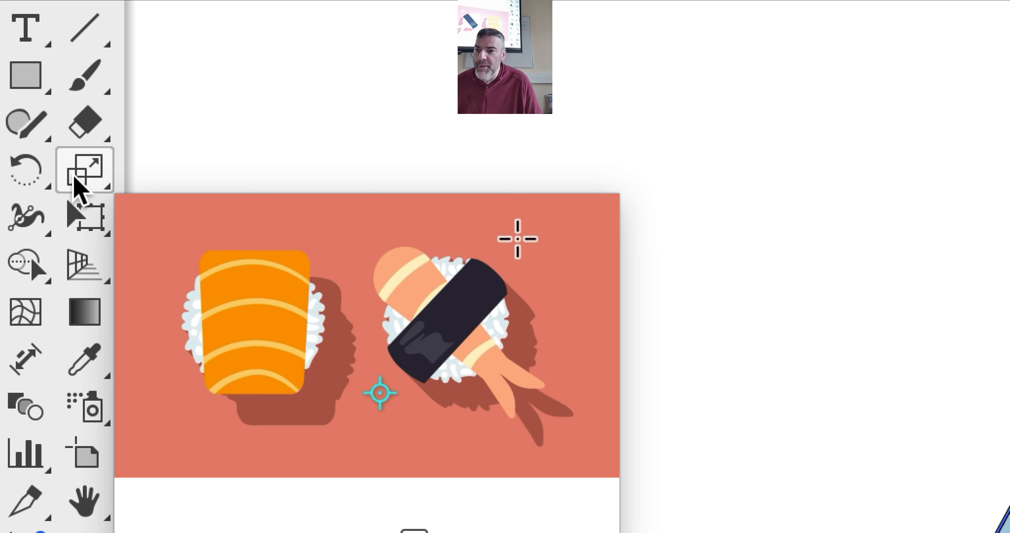
Scale the fruit pattern uniformly to 50% with object transformation turned off, leaving pattern transformation and stroke scaling enabled
double_click(74, 177)
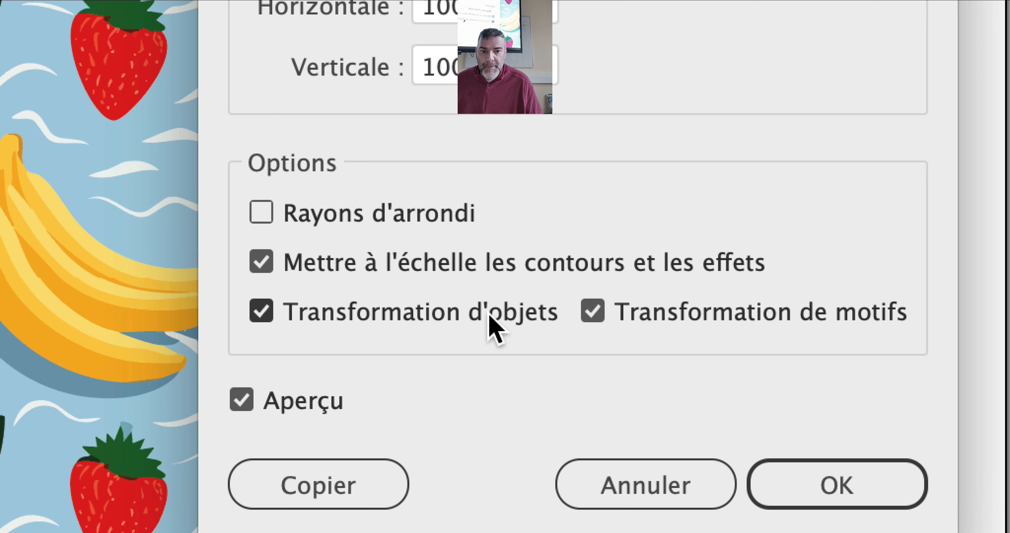
left_click(491, 314)
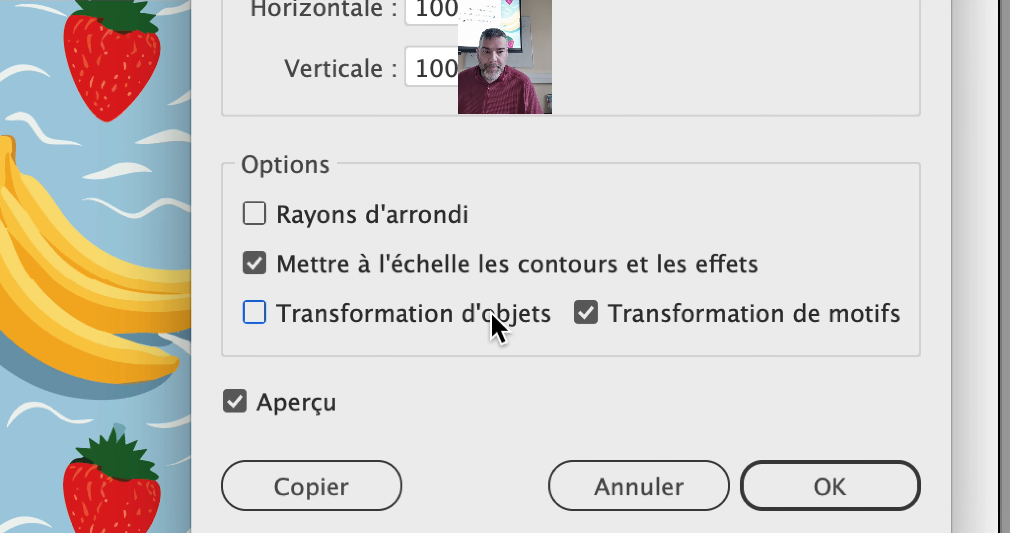
left_click_drag(494, 210, 423, 235)
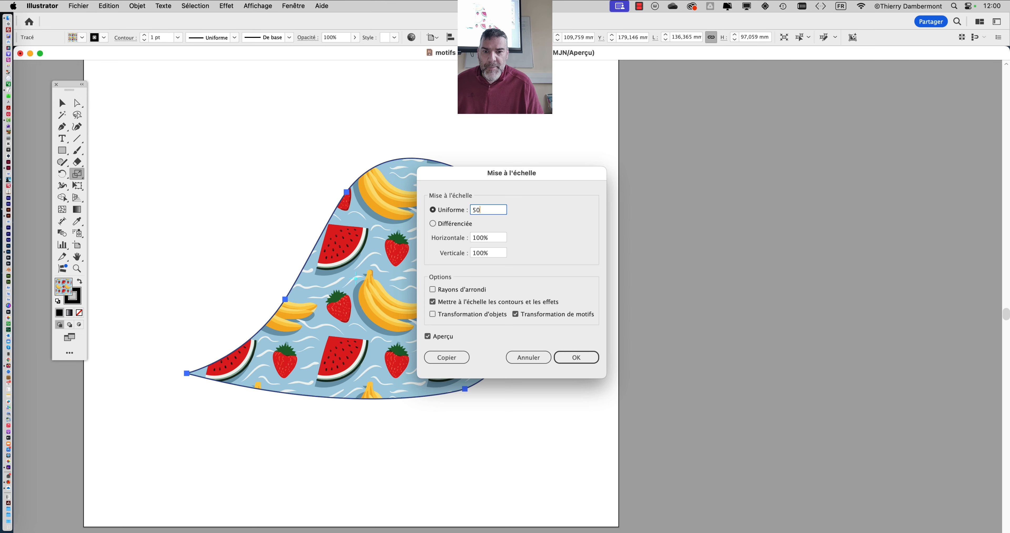
type("50")
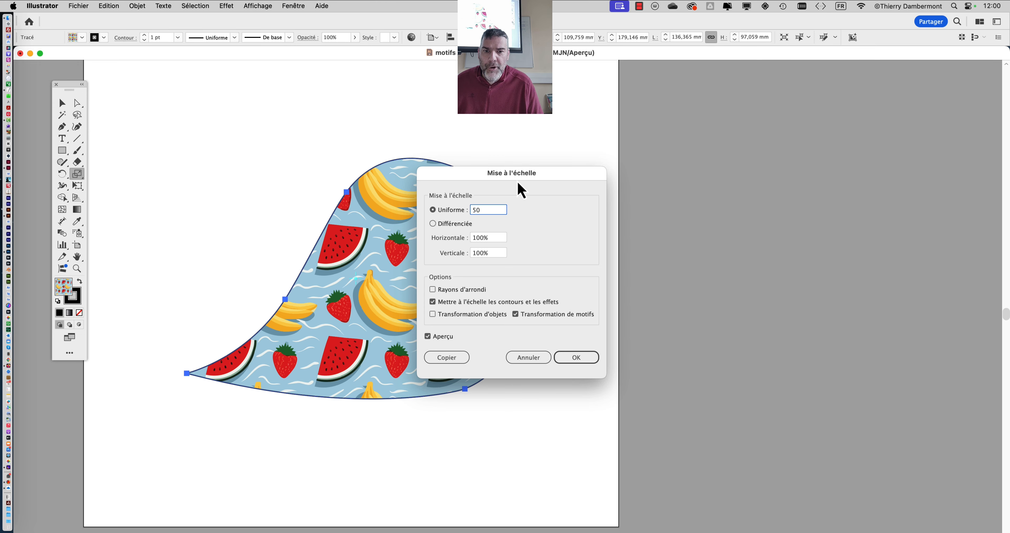
left_click_drag(518, 192, 667, 176)
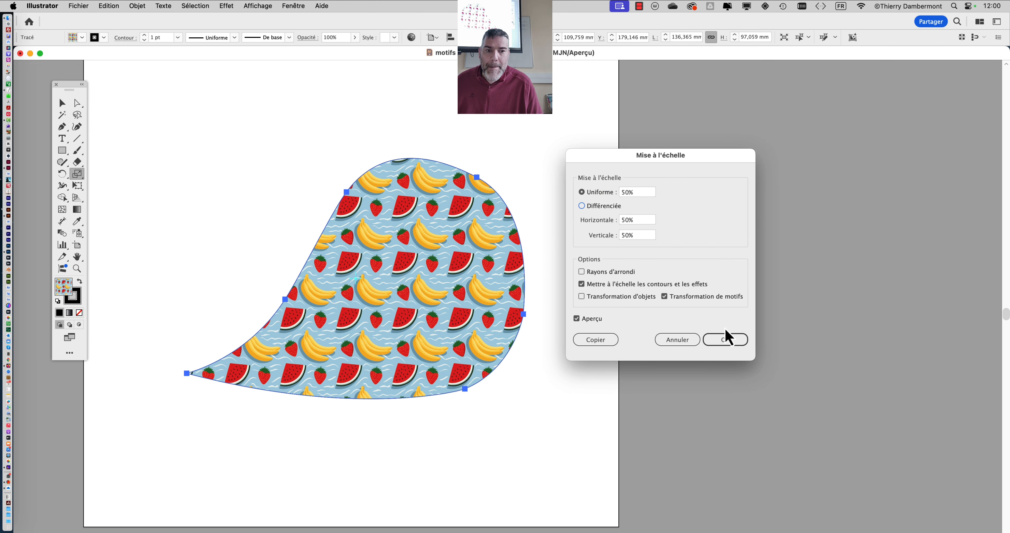
left_click(725, 339)
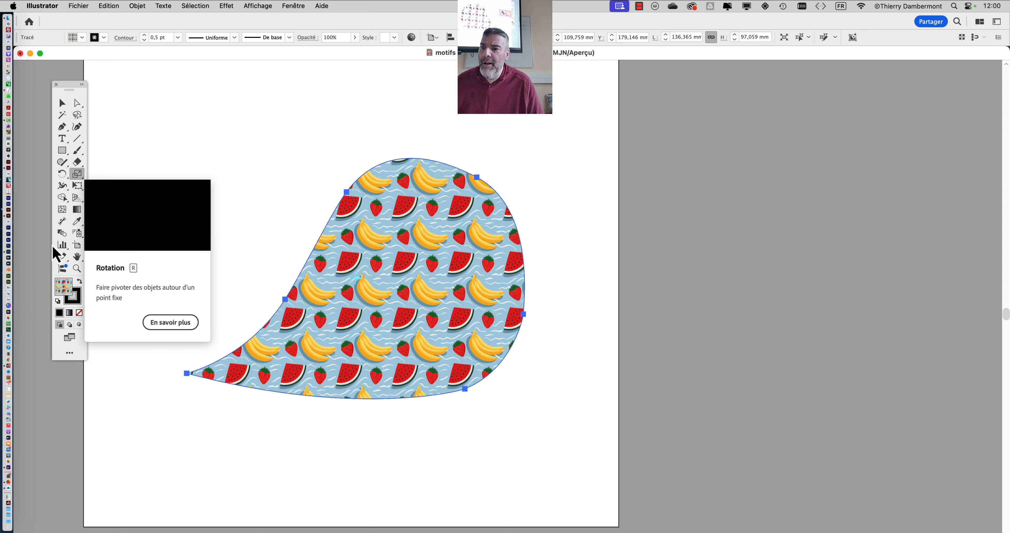
Hide the toolbar and display it again, and look at the tools grouped with the Scale tool
left_click(302, 7)
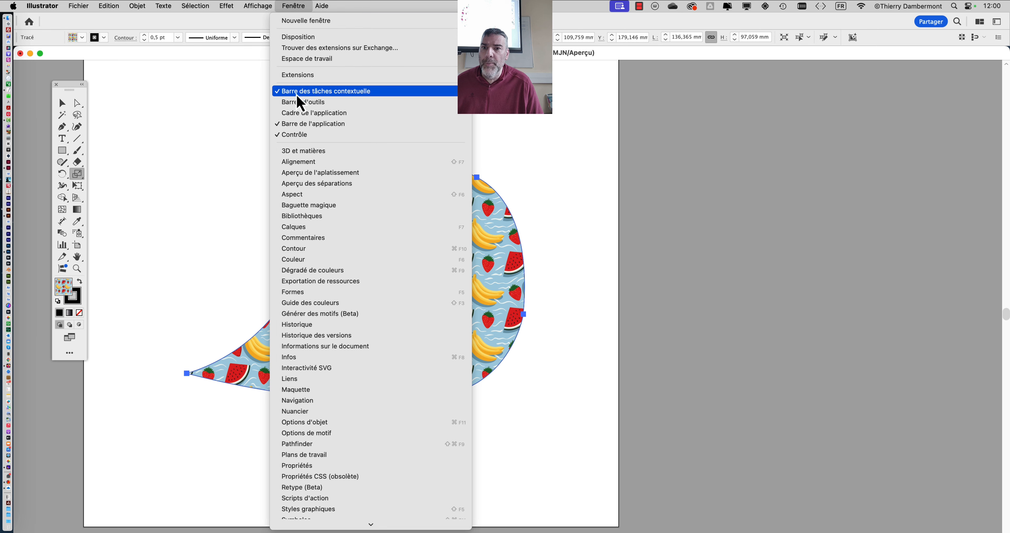
mouse_move(303, 106)
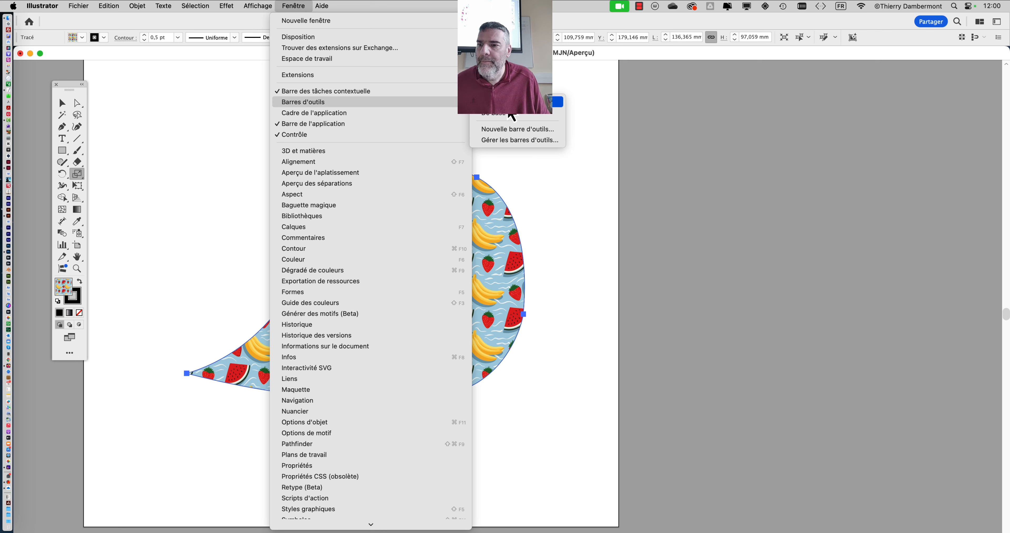
left_click(510, 113)
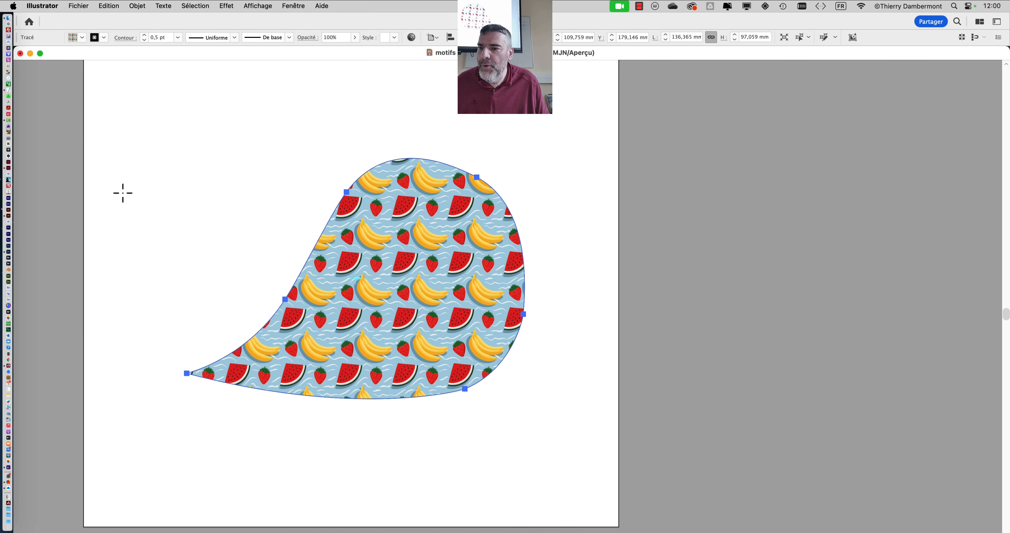
left_click(293, 5)
mouse_move(408, 103)
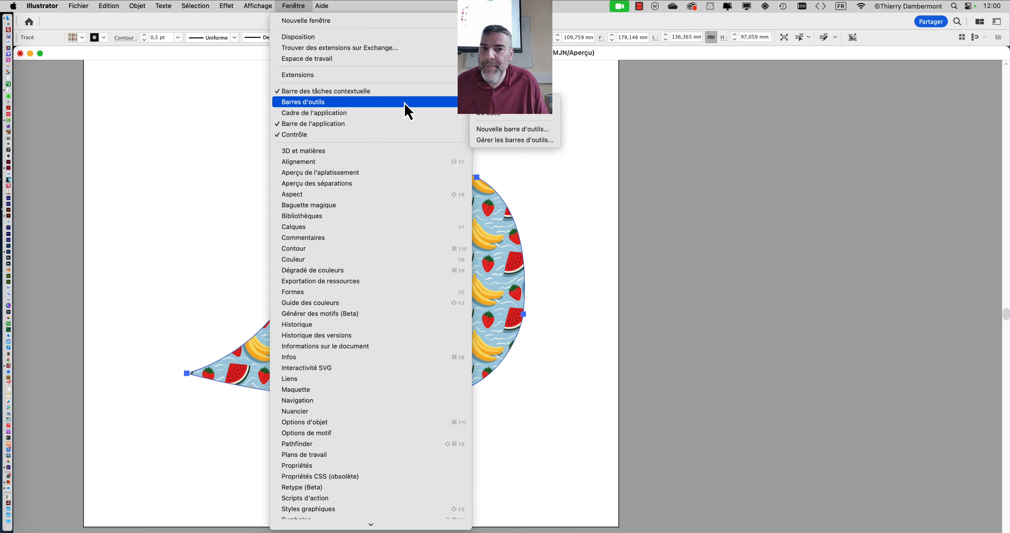
left_click(496, 114)
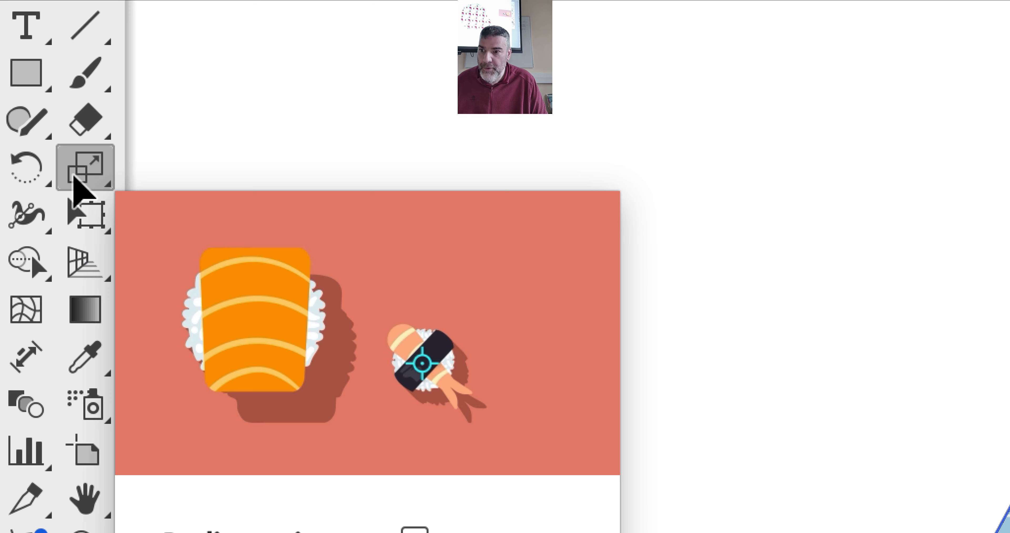
left_click(74, 178)
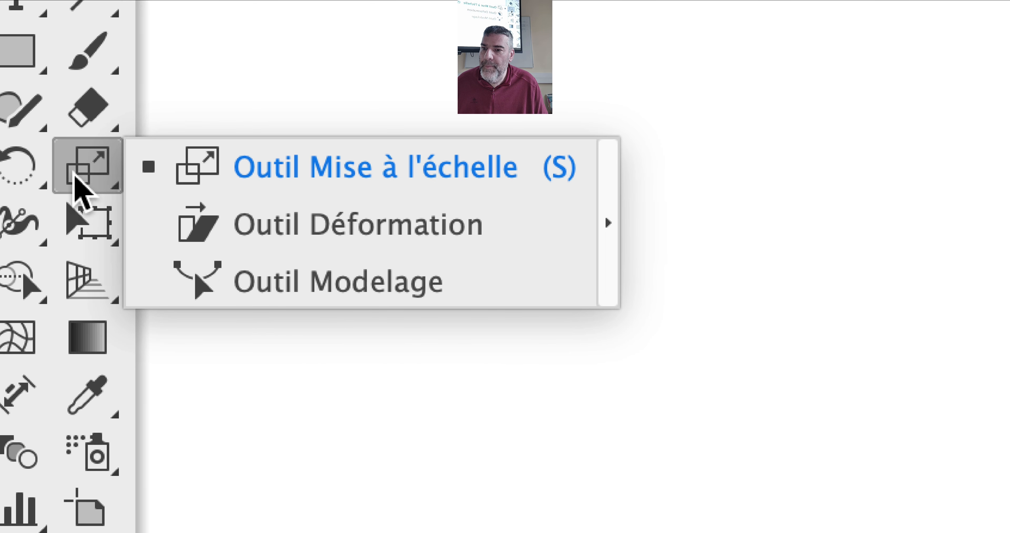
left_click(74, 172)
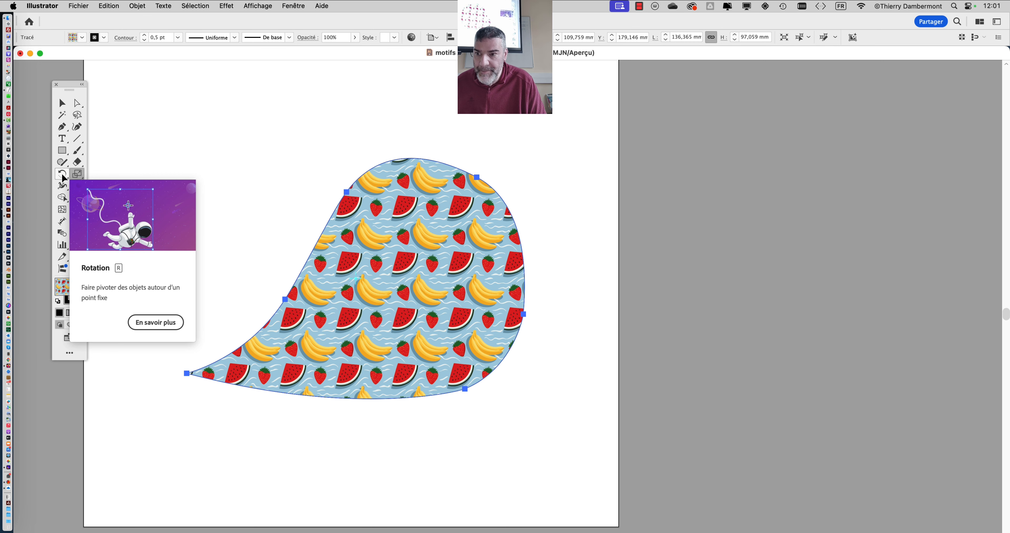
Rotate only the fruit pattern inside the shape to an angle of 312°, with object transformation off
double_click(63, 177)
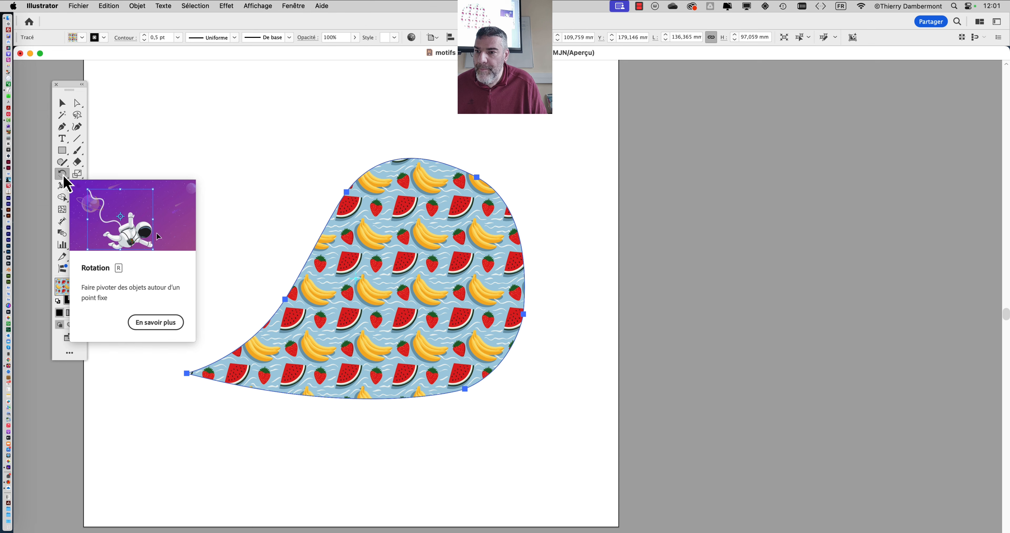
left_click_drag(485, 219, 694, 167)
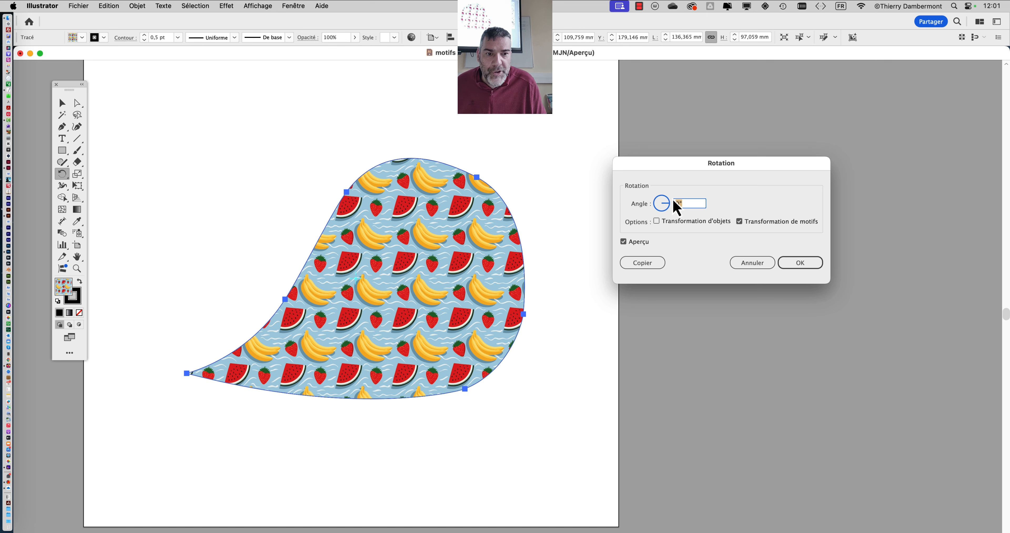
left_click(582, 112)
mouse_move(666, 201)
left_mouse_down()
mouse_move(665, 216)
mouse_move(659, 207)
mouse_move(670, 219)
left_mouse_up()
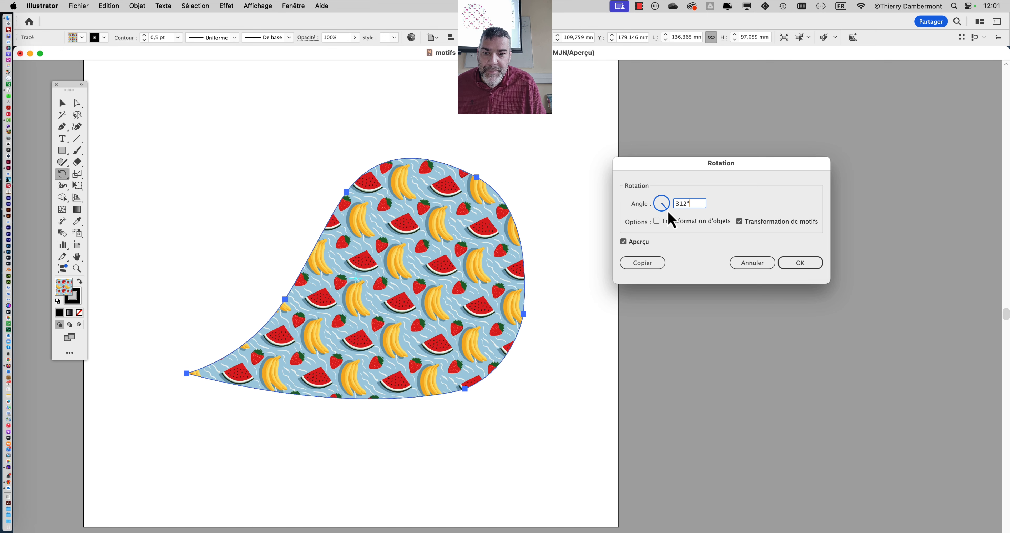
left_click(798, 262)
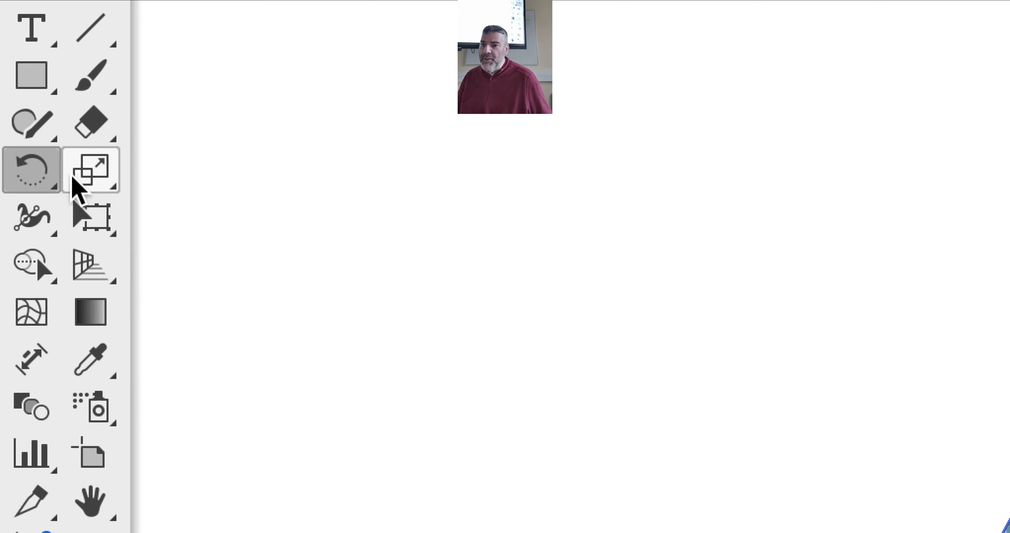
left_click(112, 173)
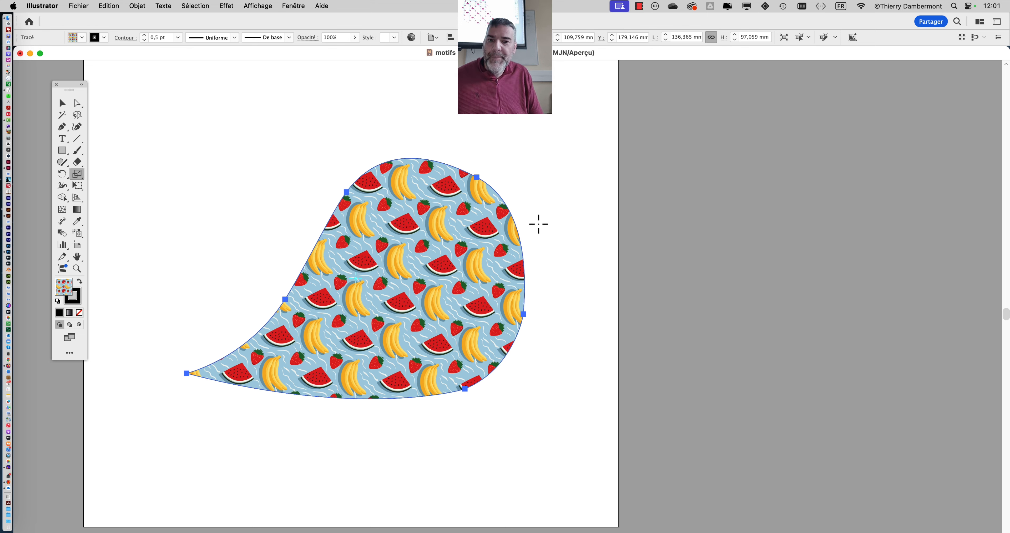
right_click(406, 228)
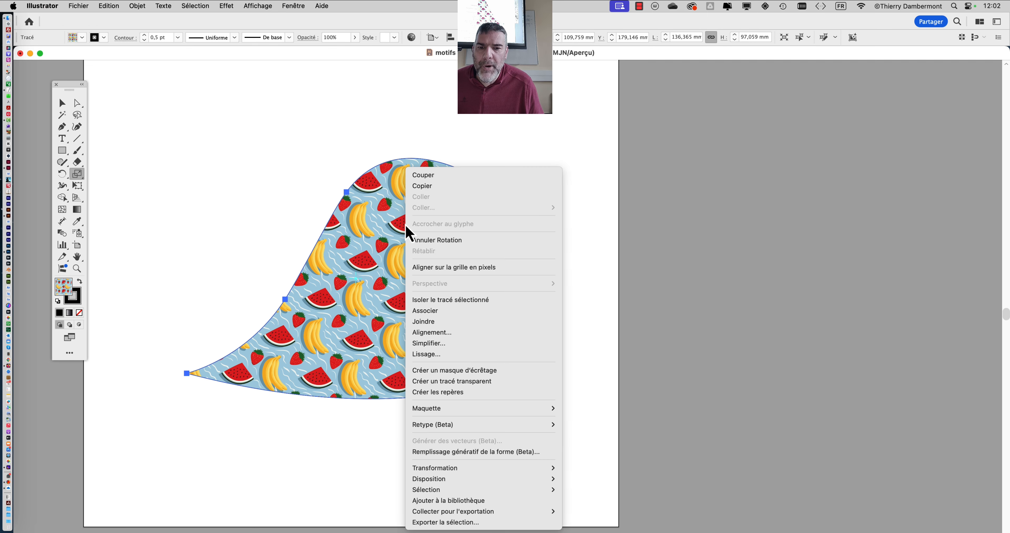
mouse_move(481, 490)
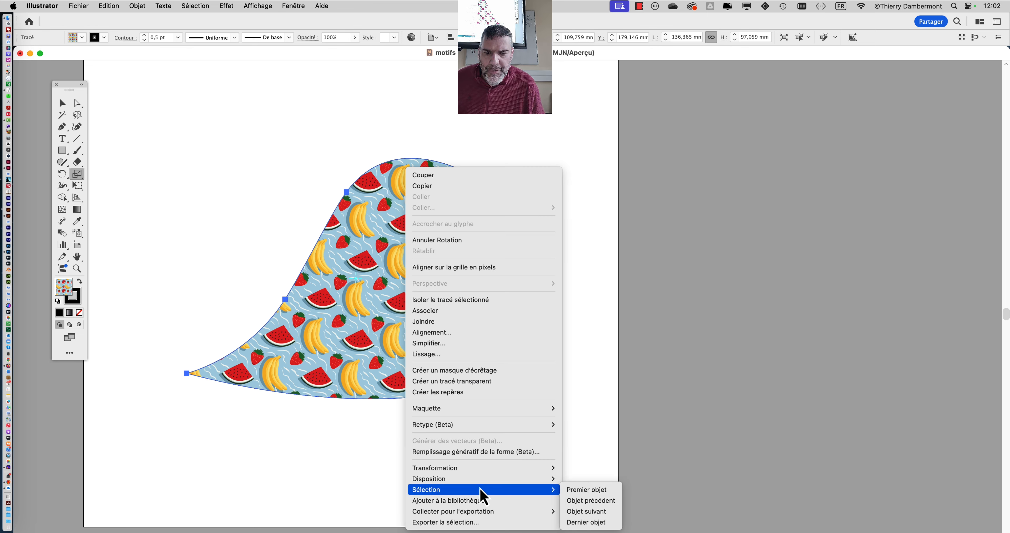
mouse_move(483, 469)
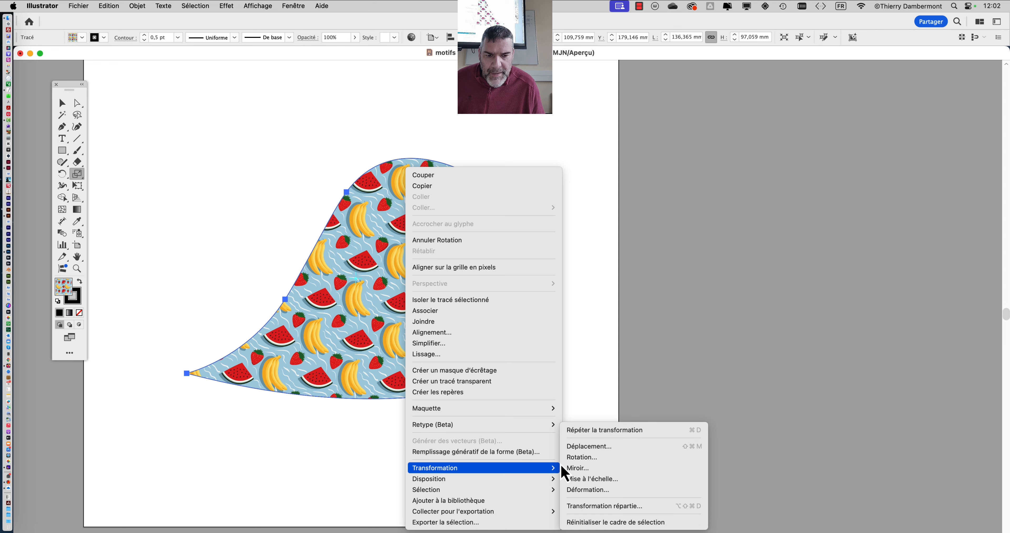
left_click(601, 450)
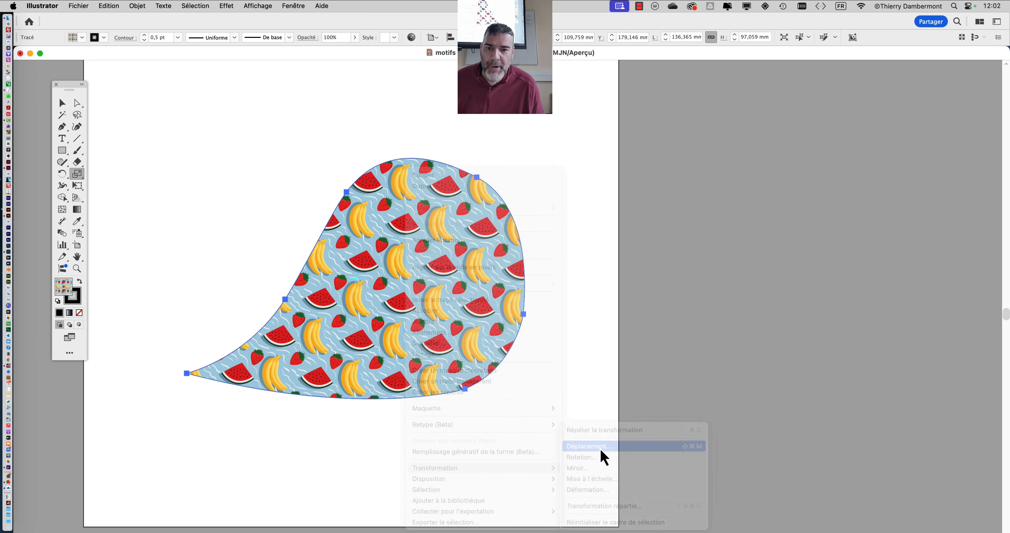
left_click_drag(629, 167, 700, 118)
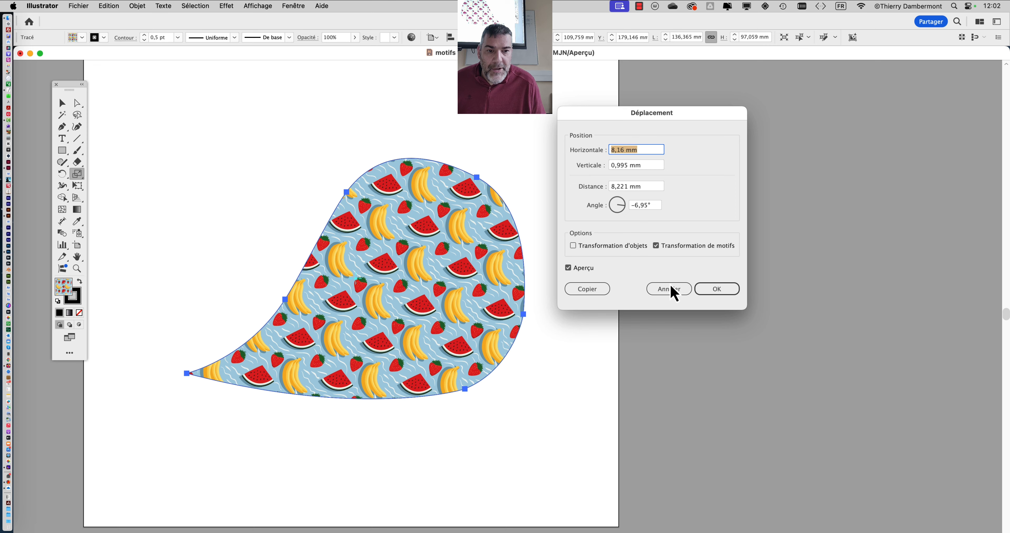
left_click(673, 291)
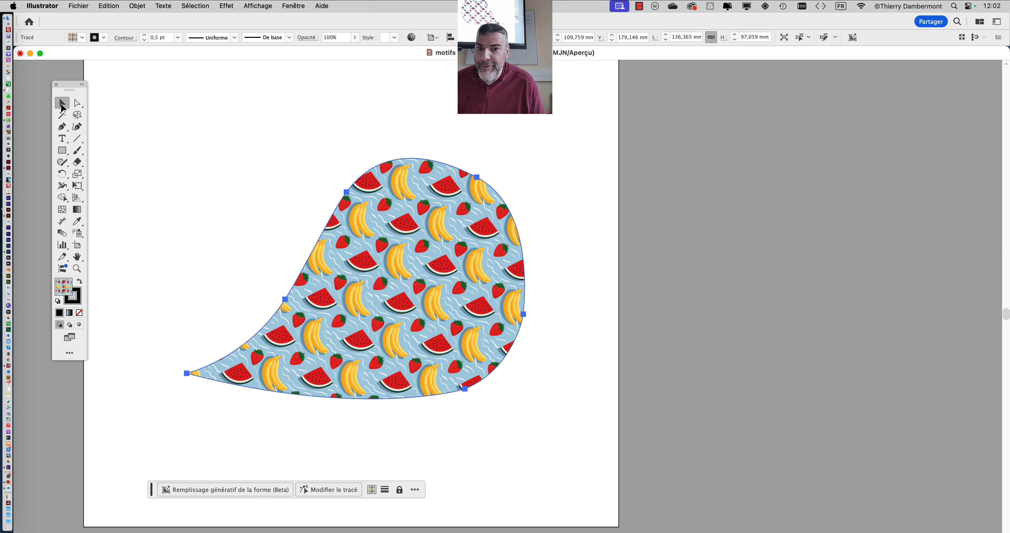
Move only the pattern inside the shape, adding 3 mm to the 8,16 mm horizontal offset and using the 0,995 mm vertical offset
double_click(62, 106)
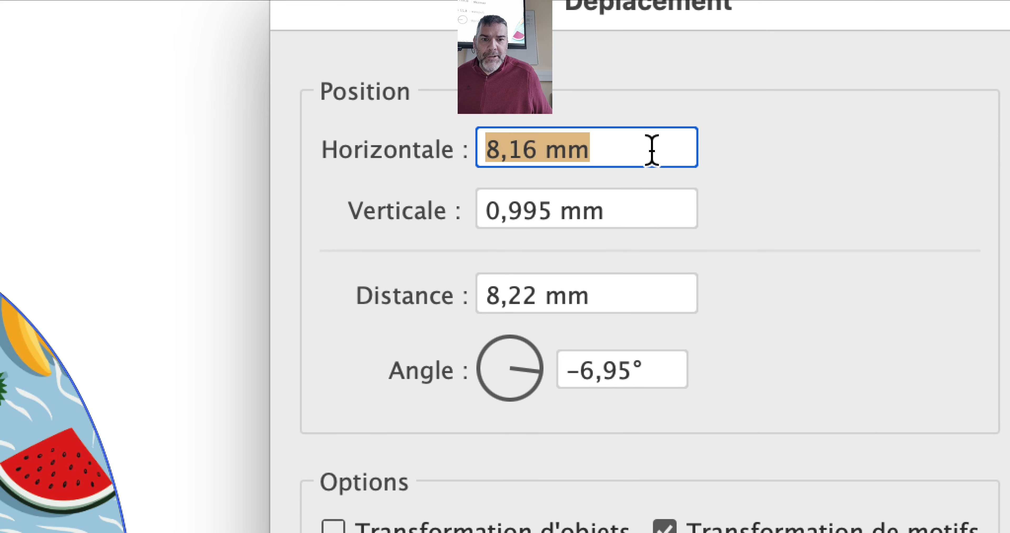
left_click(652, 151)
left_click_drag(540, 151, 466, 142)
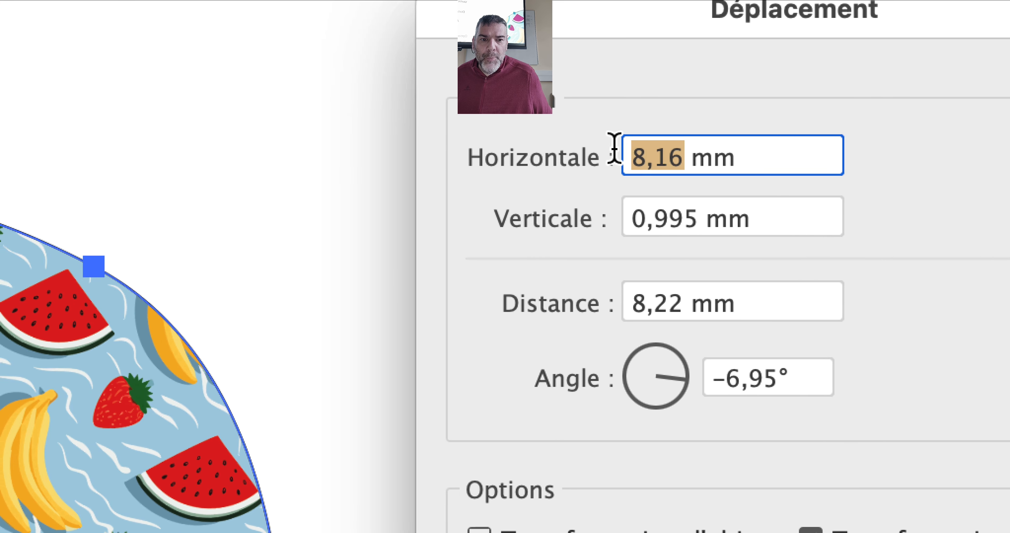
left_click(642, 148)
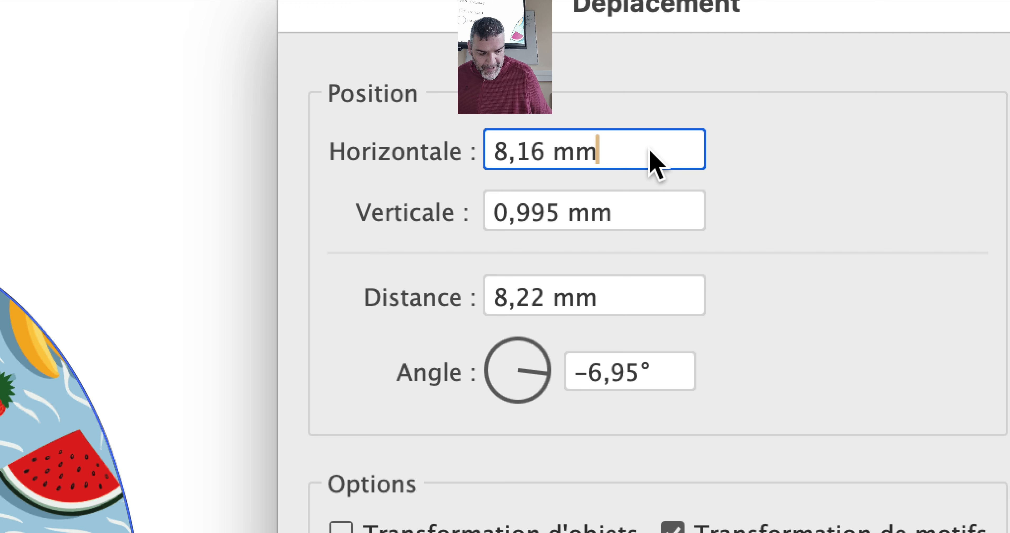
type("+")
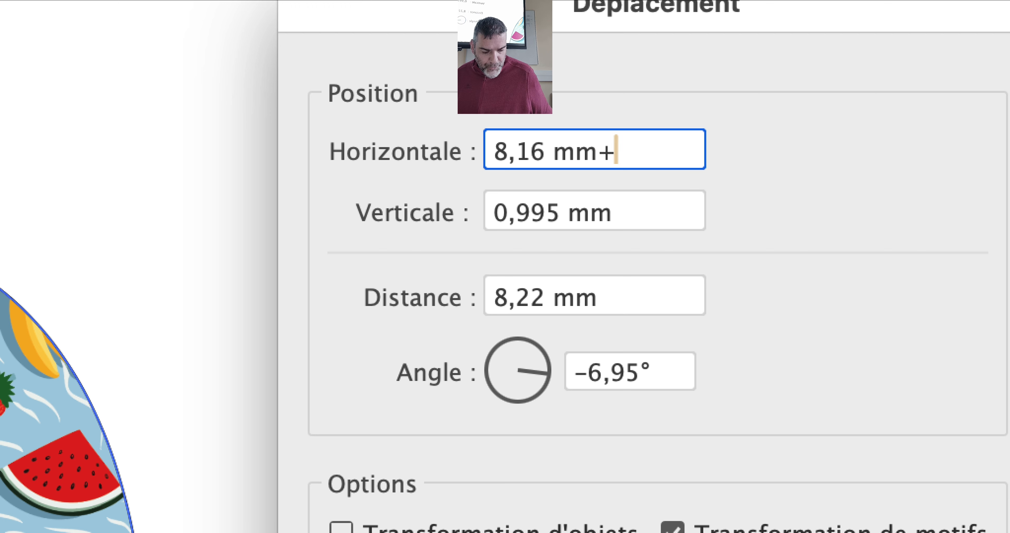
type("3mm")
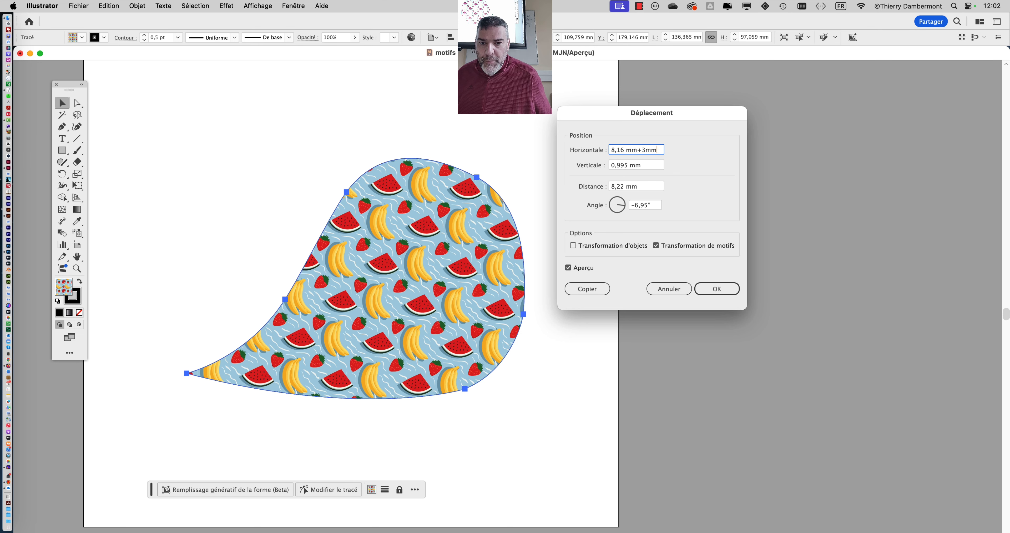
key("Tab")
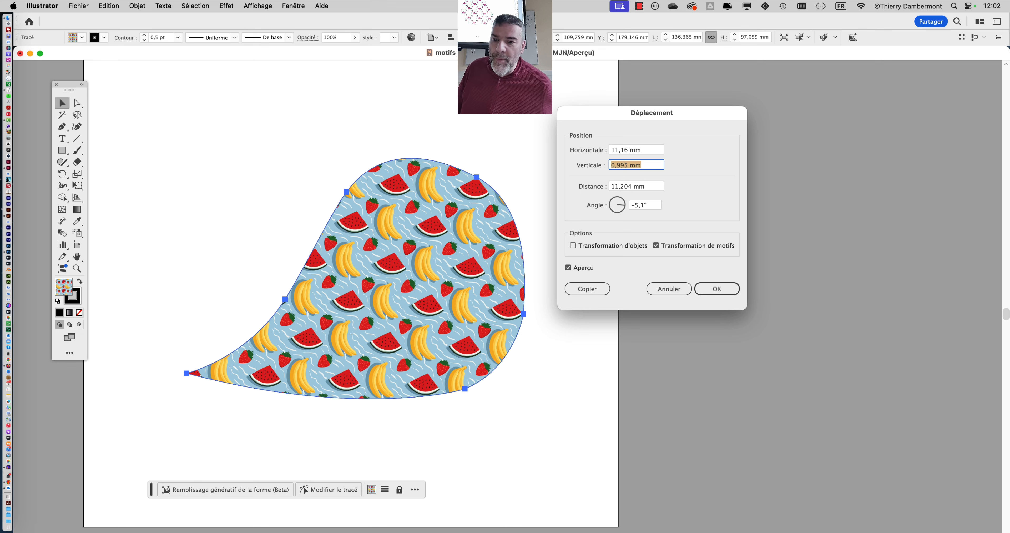
left_click(709, 289)
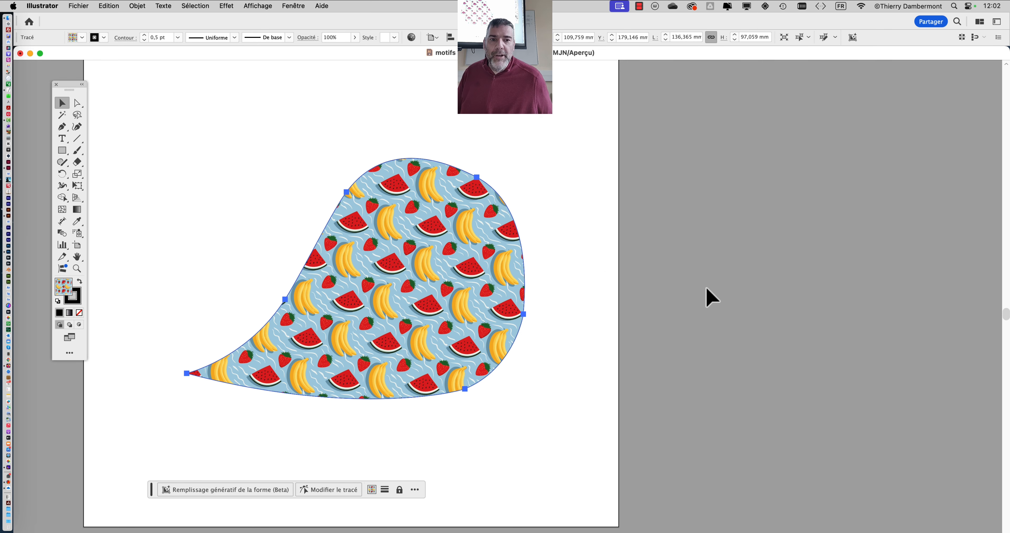
Reposition the toolbar and display the Transformation options beside the artboard
left_click_drag(65, 89, 47, 80)
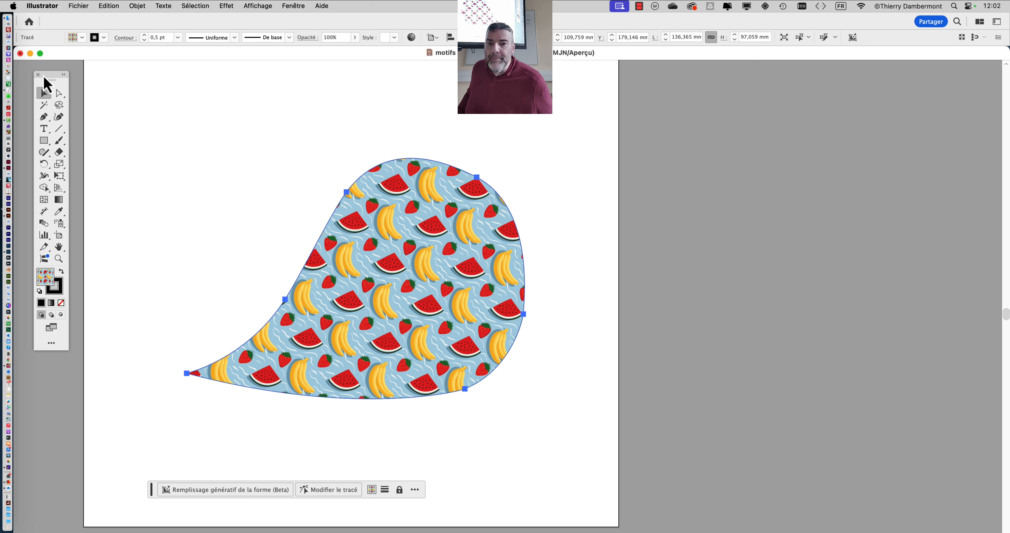
left_click(304, 7)
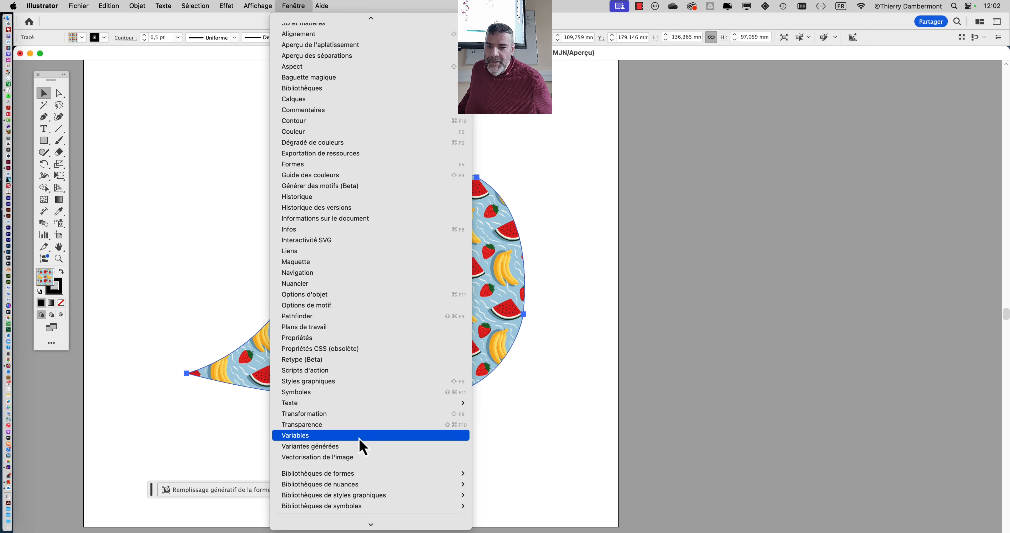
left_click(358, 416)
left_click_drag(604, 125, 671, 133)
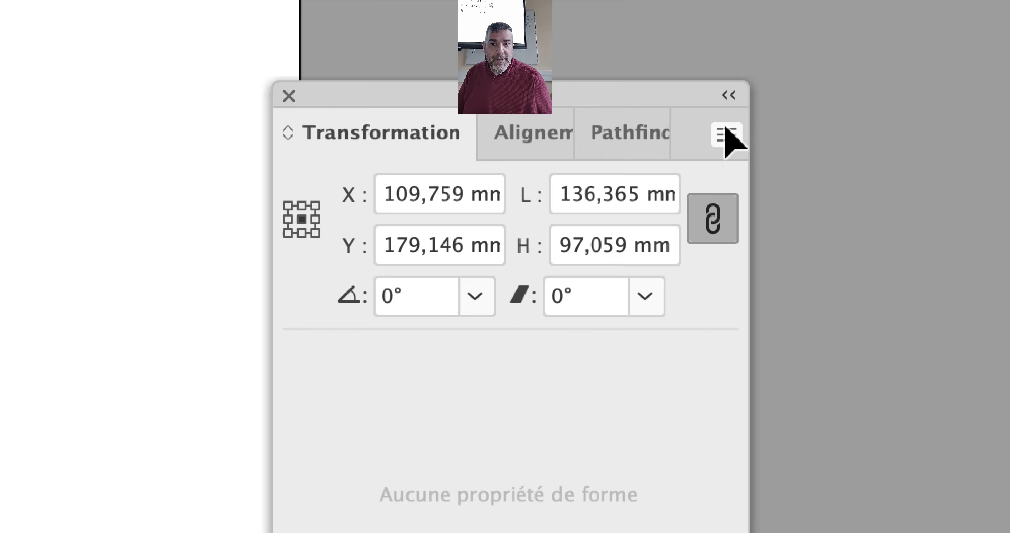
Limit transformations to the object only with Transformer l'objet and move the fruit-filled shape about 34 mm down the artboard
left_click(725, 129)
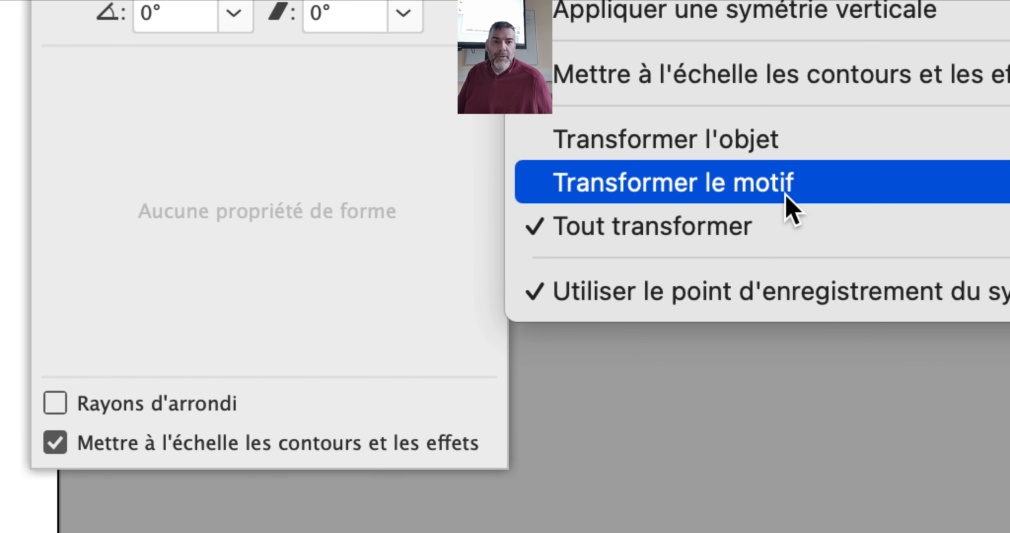
left_click(788, 198)
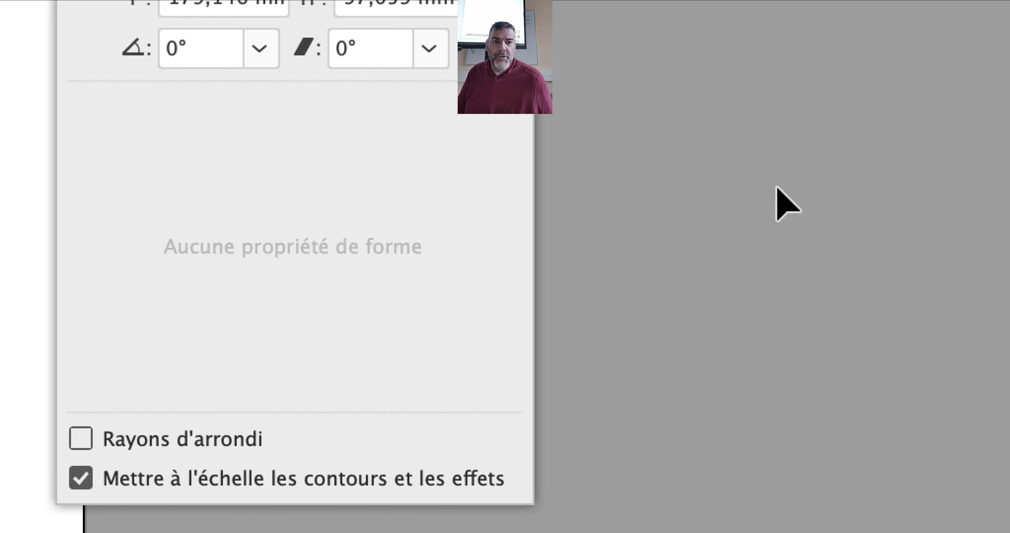
left_click(731, 129)
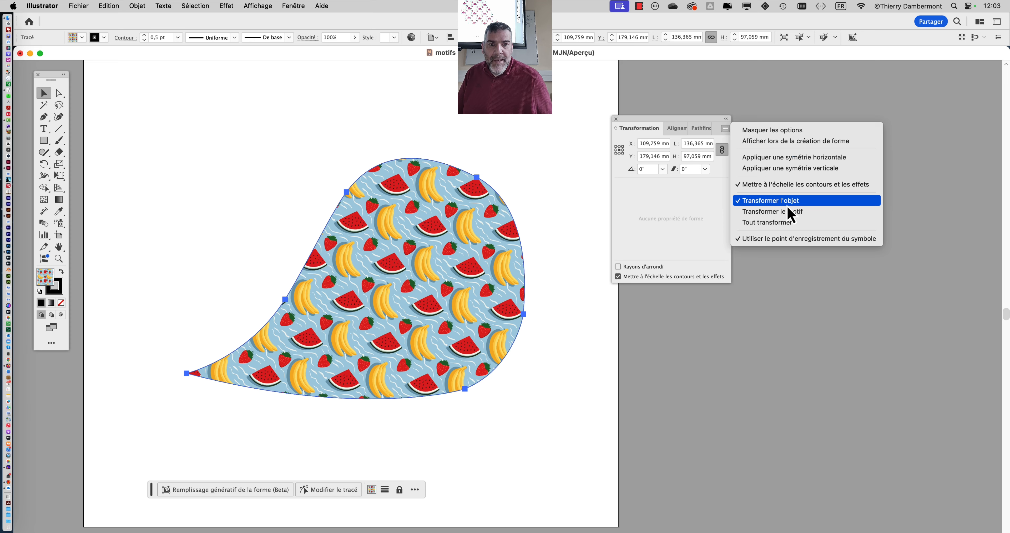
left_click(372, 203)
left_click_drag(390, 223, 384, 296)
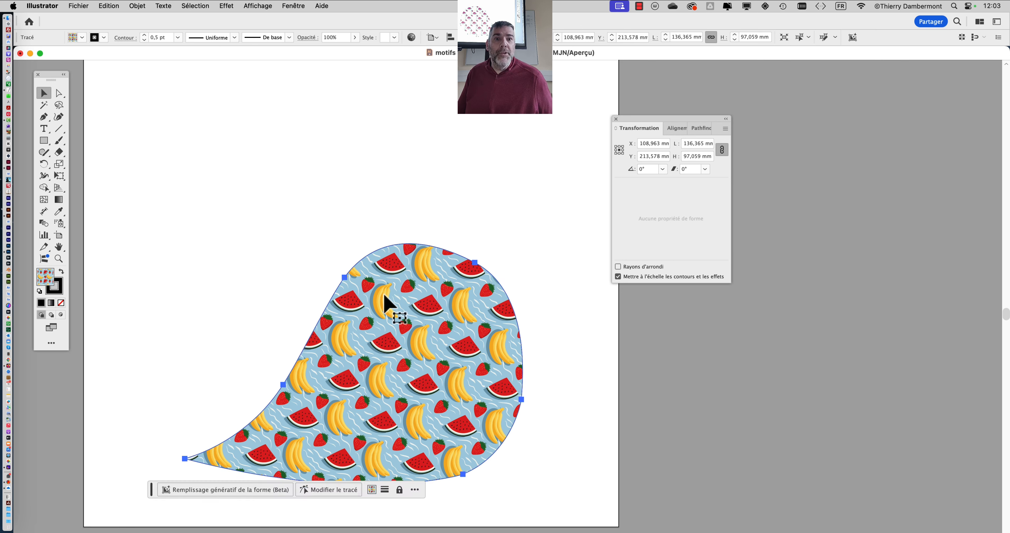
Switch the transformation mode to Tout transformer and move the shape together with its pattern about 56 mm up
left_click(725, 129)
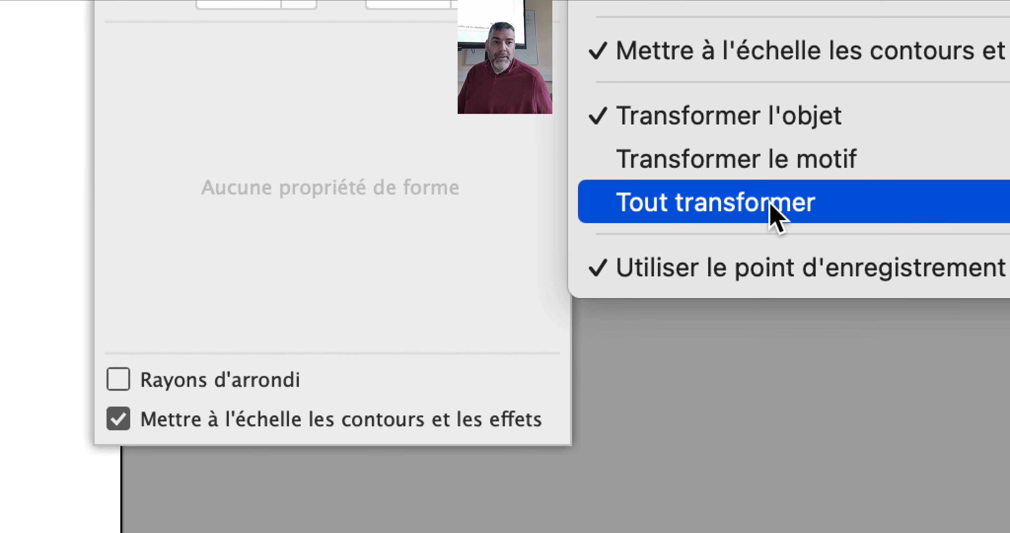
left_click(948, 505)
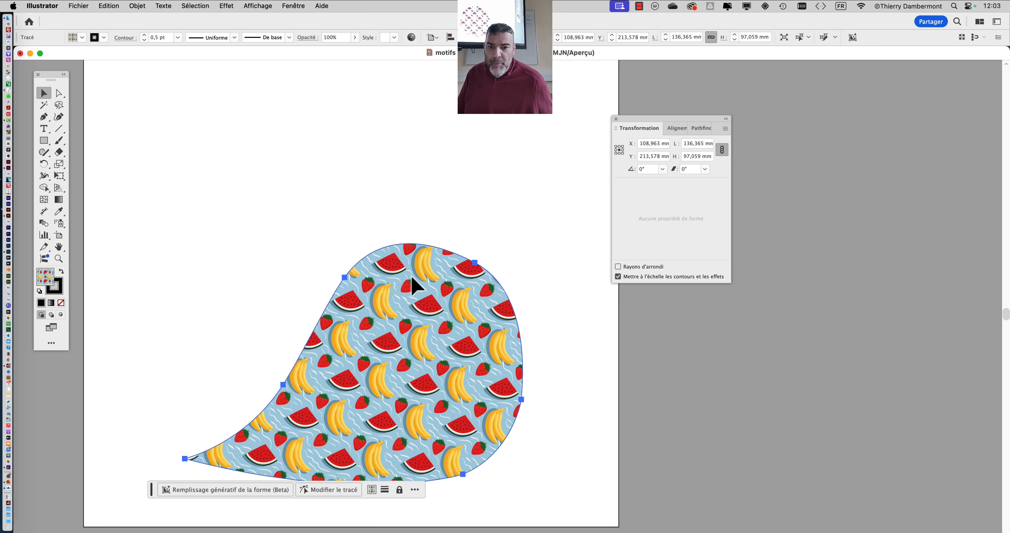
left_click_drag(415, 286, 404, 146)
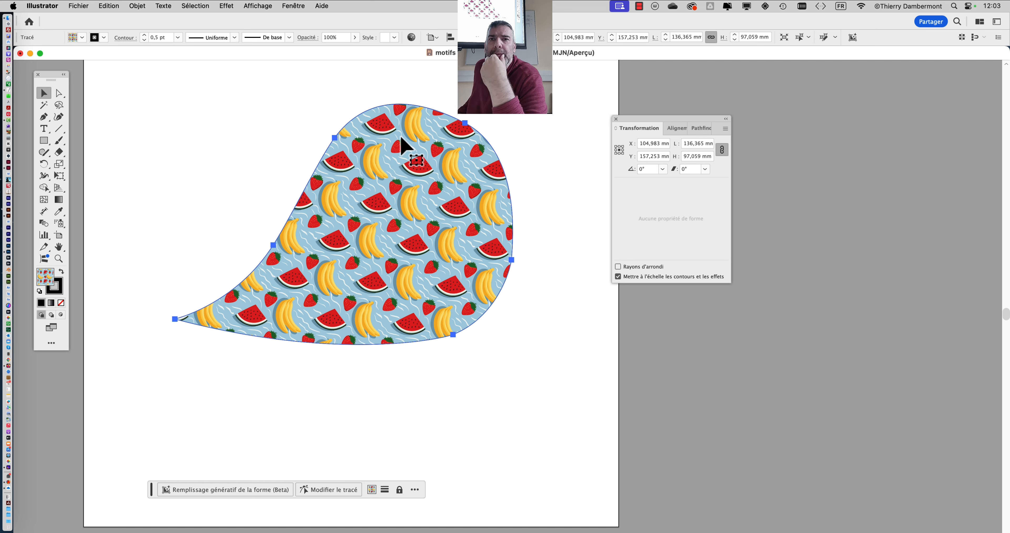
Save the document under a new file name in Adobe Illustrator (ai) format, accepting the Illustrator options
left_click(79, 6)
left_click(131, 108)
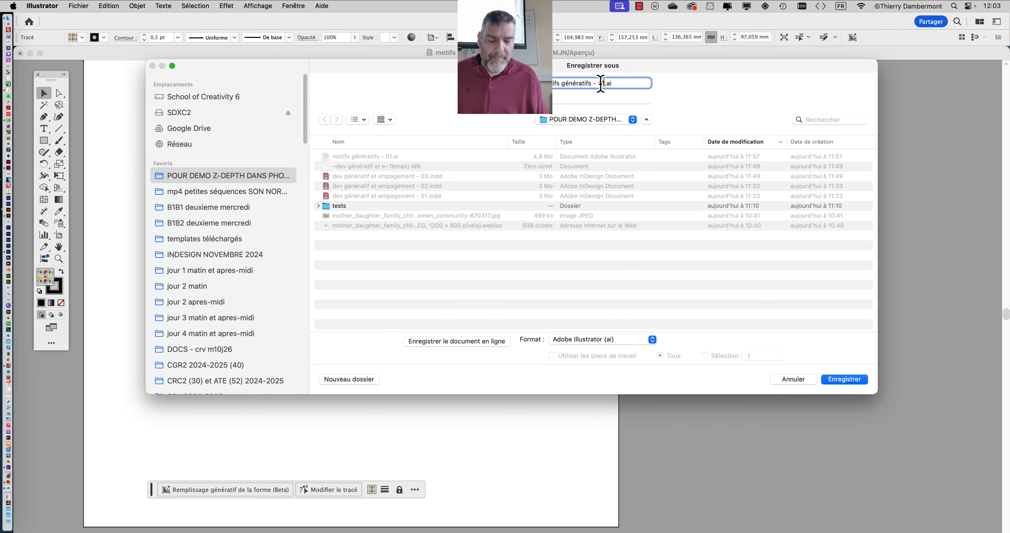
left_click(852, 381)
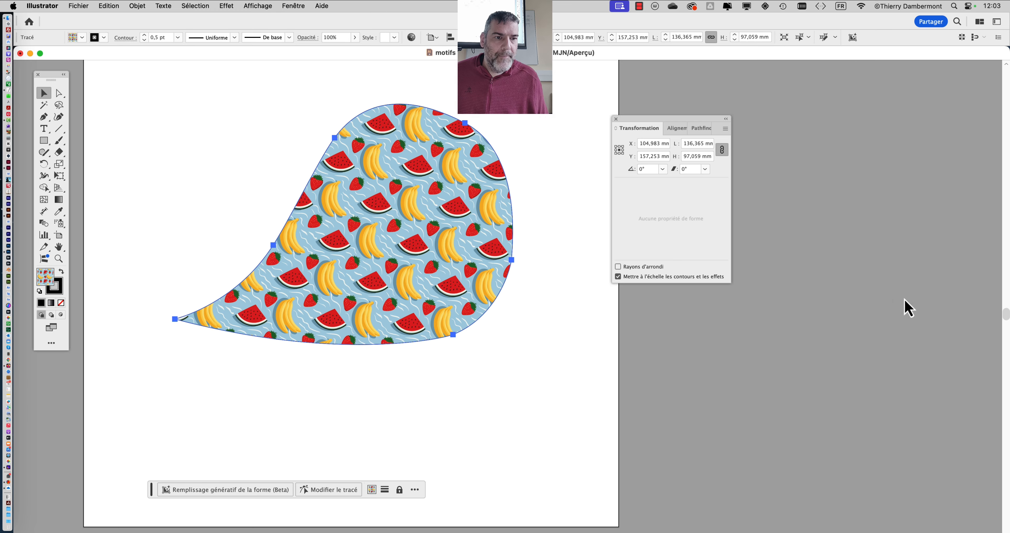
left_click(632, 394)
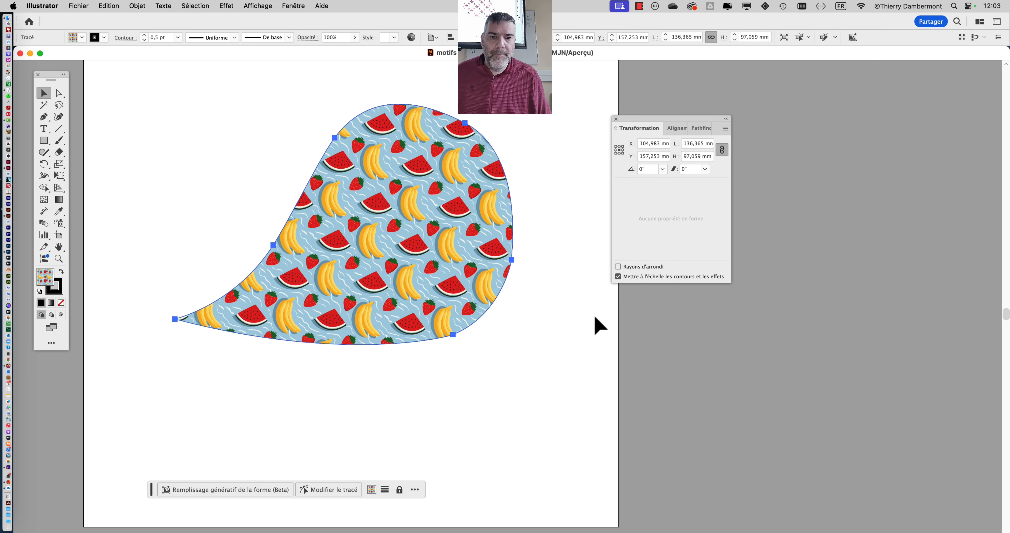
Move the Transformation options further aside and place the fruit-filled shape on the empty pasteboard beside the artboard
left_click(596, 327)
left_click_drag(646, 122, 764, 117)
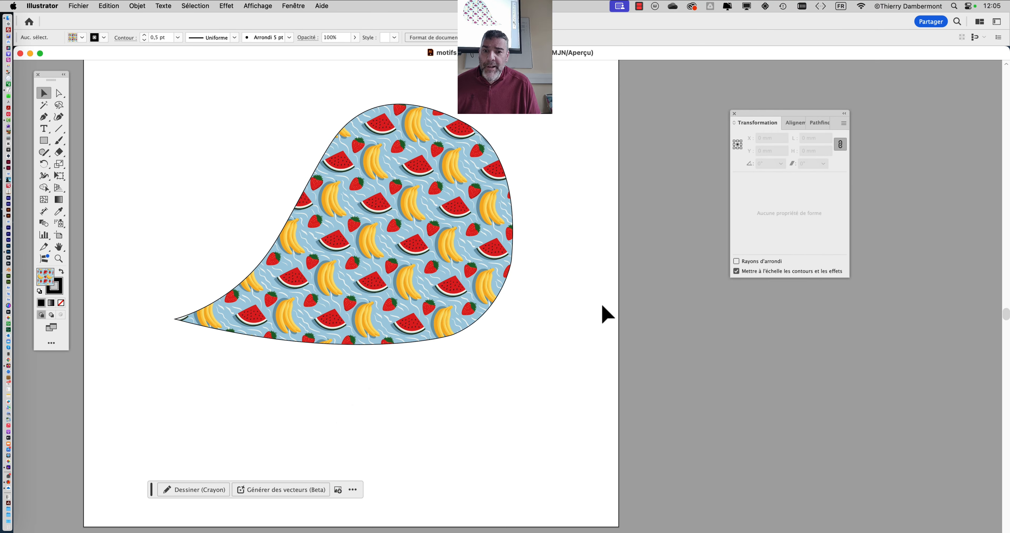
scroll(602, 306, "down", 2)
left_click_drag(480, 281, 214, 247)
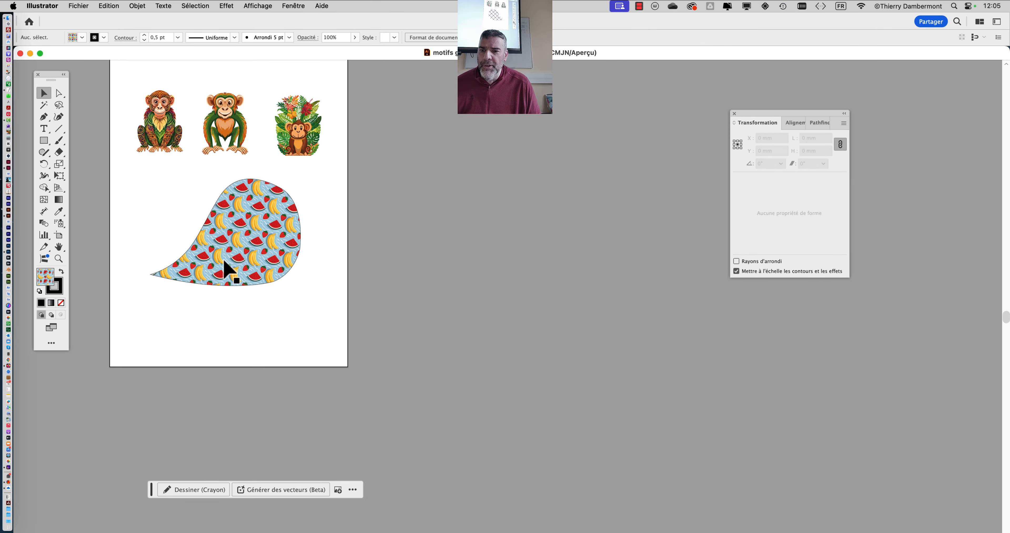
left_click_drag(255, 224, 564, 226)
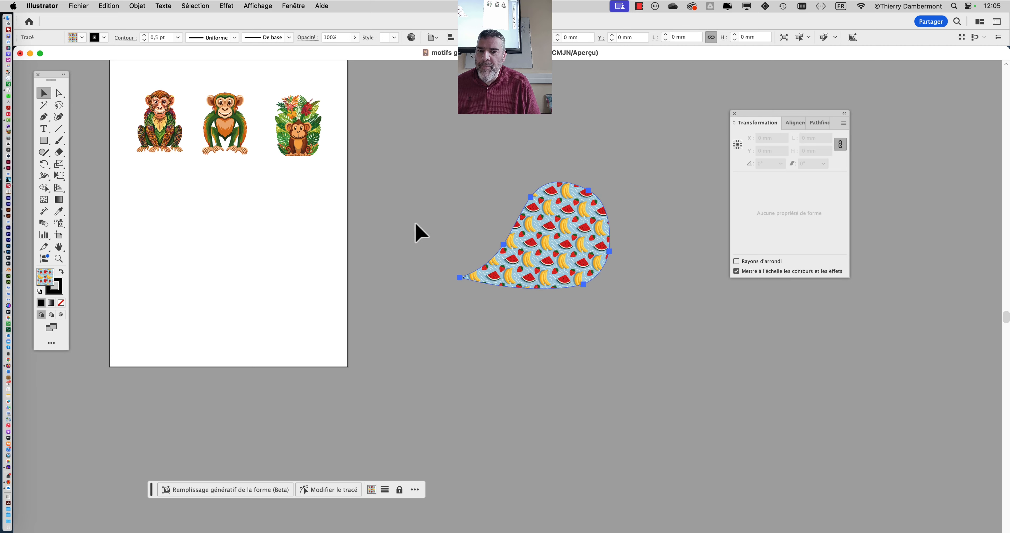
left_click_drag(361, 216, 468, 251)
Draw a fruit-patterned rectangle about 72 × 64 mm below the monkeys on the artboard
left_click(49, 142)
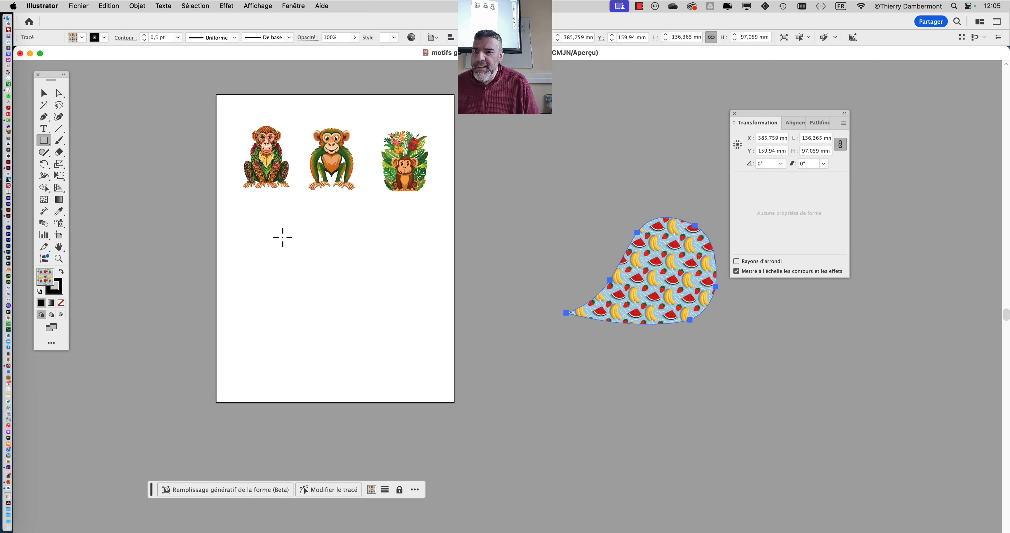
left_click_drag(276, 232, 356, 304)
scroll(329, 283, "up", 2)
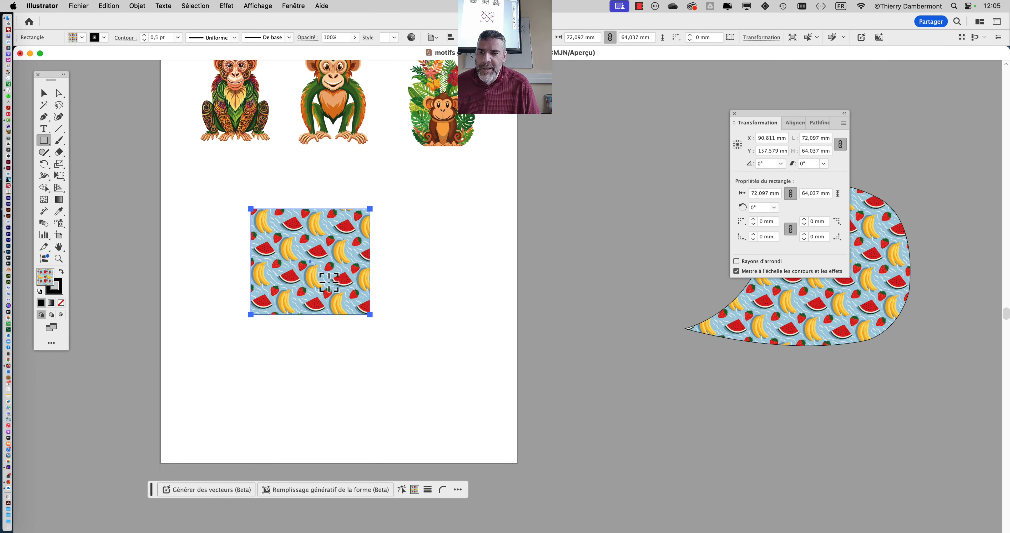
left_click(44, 95)
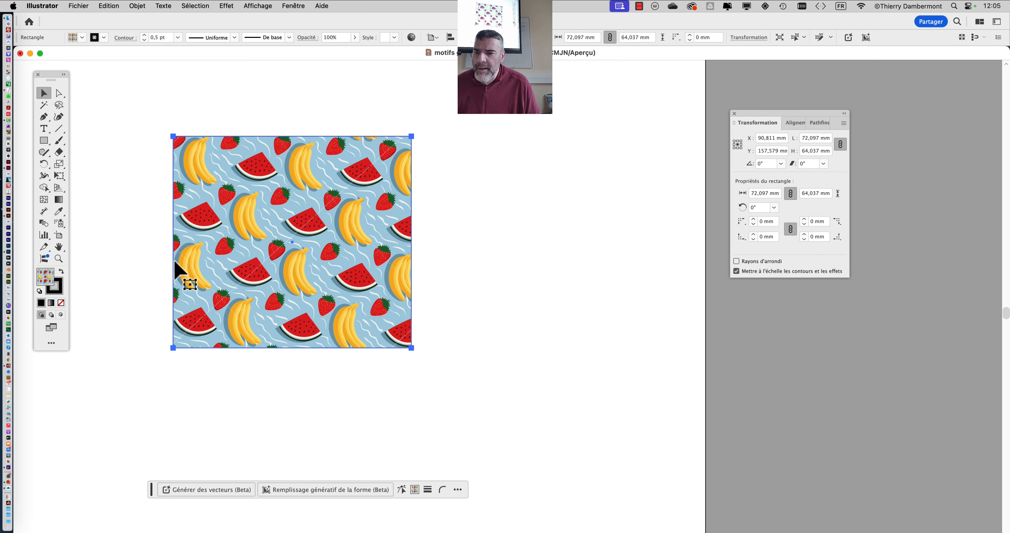
Show the bounding box around the rectangle, try narrowing the rectangle from its left side, and undo that resize
left_click(261, 6)
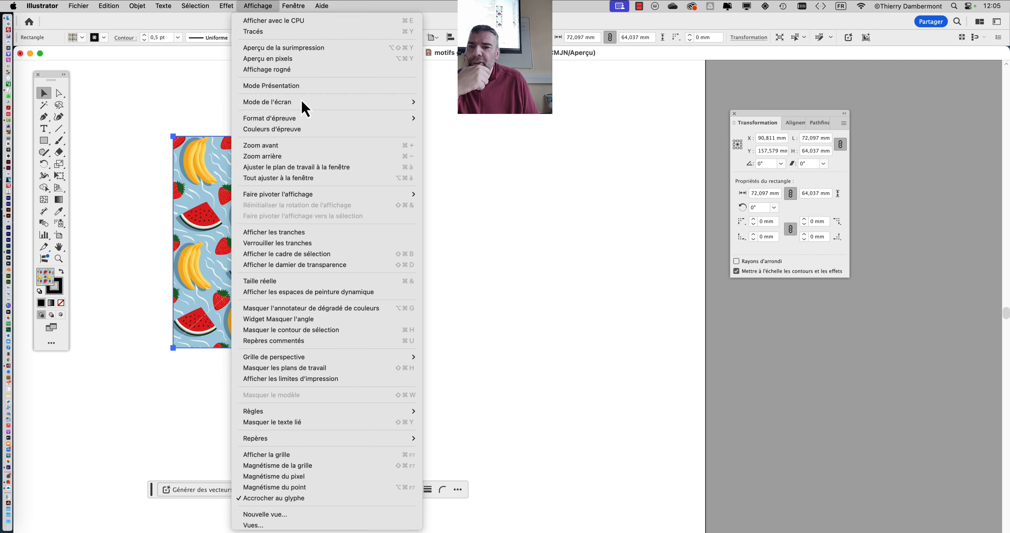
left_click(348, 259)
left_click_drag(176, 245, 208, 248)
key("super+z")
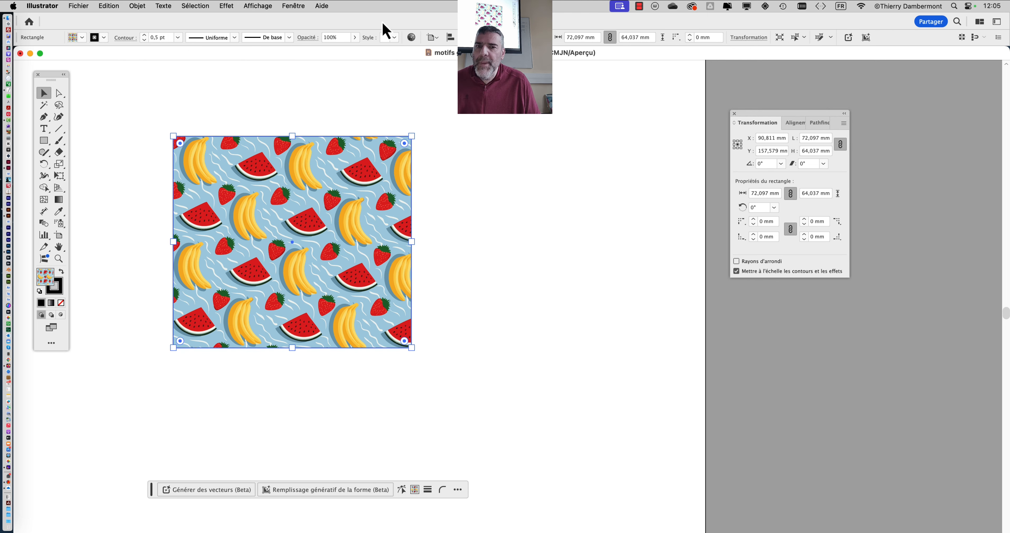
Limit transformations to the object only and shrink the rectangle to about 13 × 32 mm around one banana bunch and watermelon slice
left_click(843, 123)
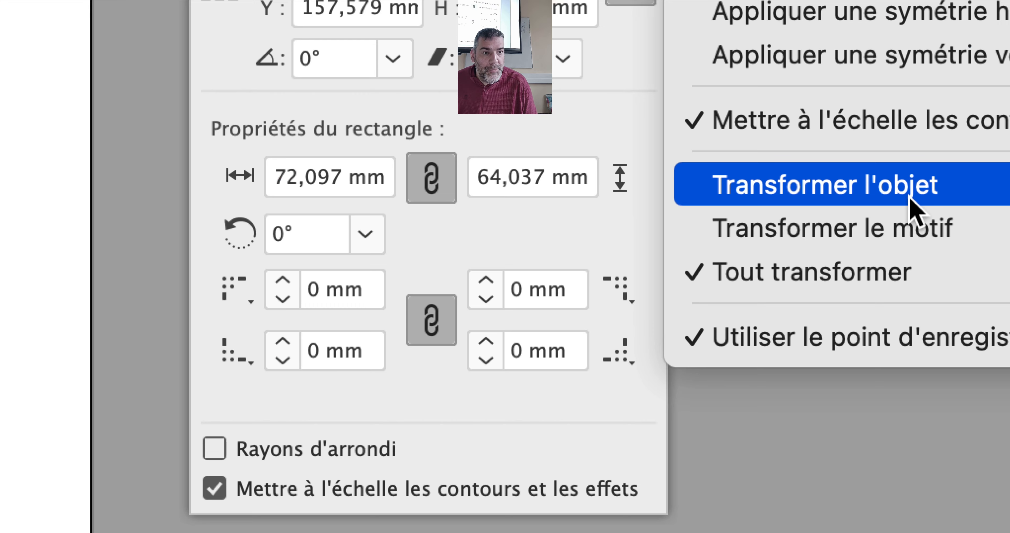
left_click(912, 203)
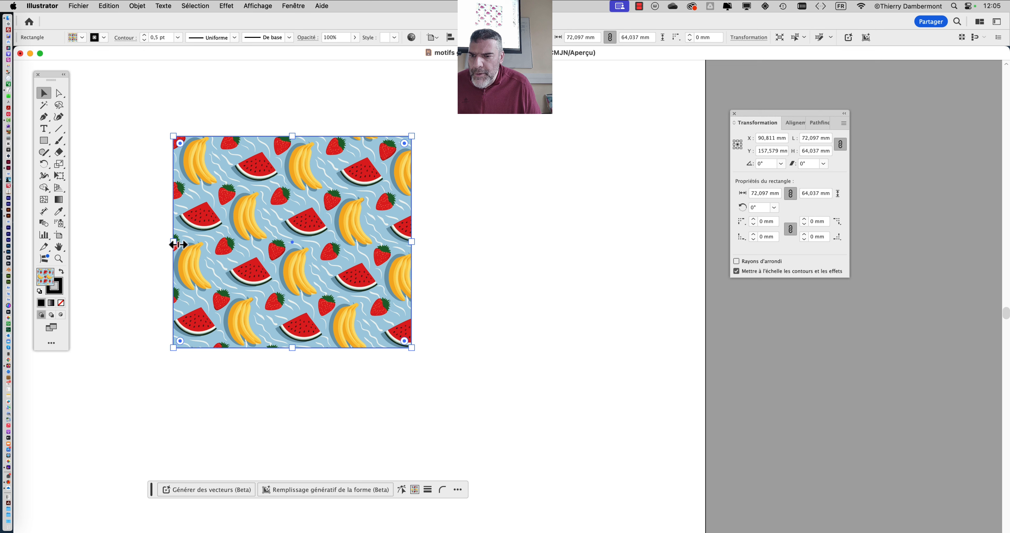
left_click_drag(178, 244, 283, 244)
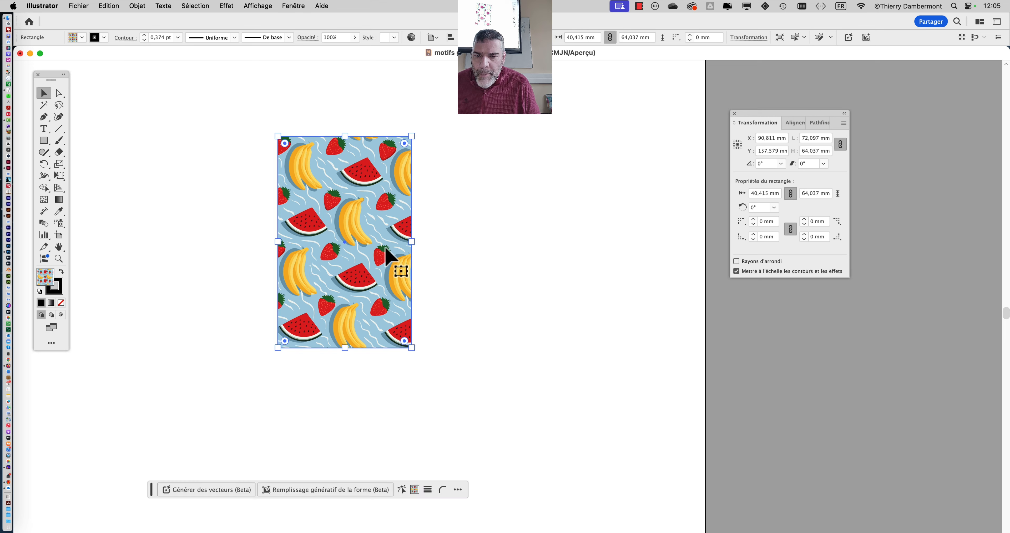
left_click_drag(411, 242, 323, 251)
left_click_drag(300, 137, 307, 258)
Tighten all four sides of the rectangle around the single banana bunch, to about 10 × 15 mm
scroll(290, 313, "up", 2)
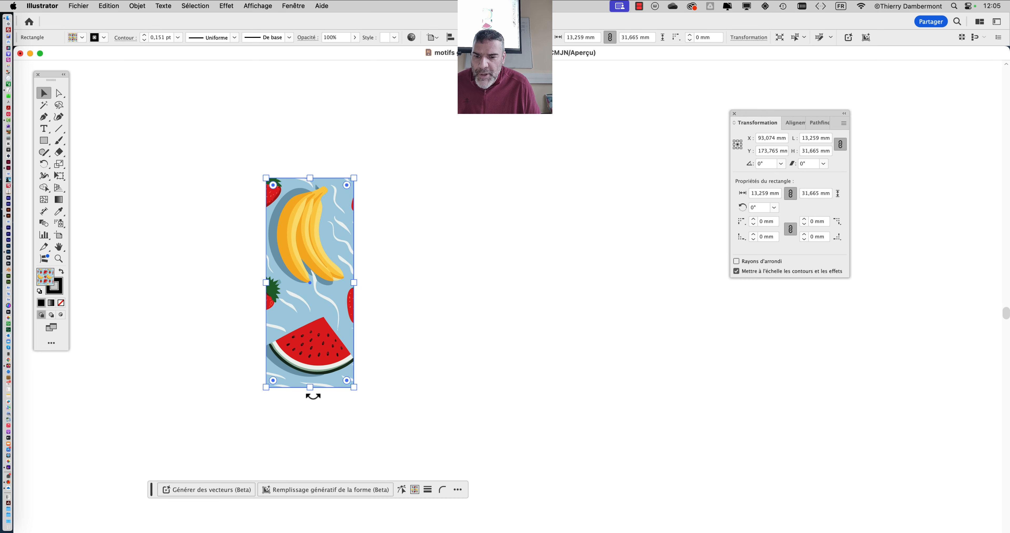
left_click_drag(314, 392, 314, 289)
scroll(400, 286, "down", 2)
scroll(371, 282, "up", 3)
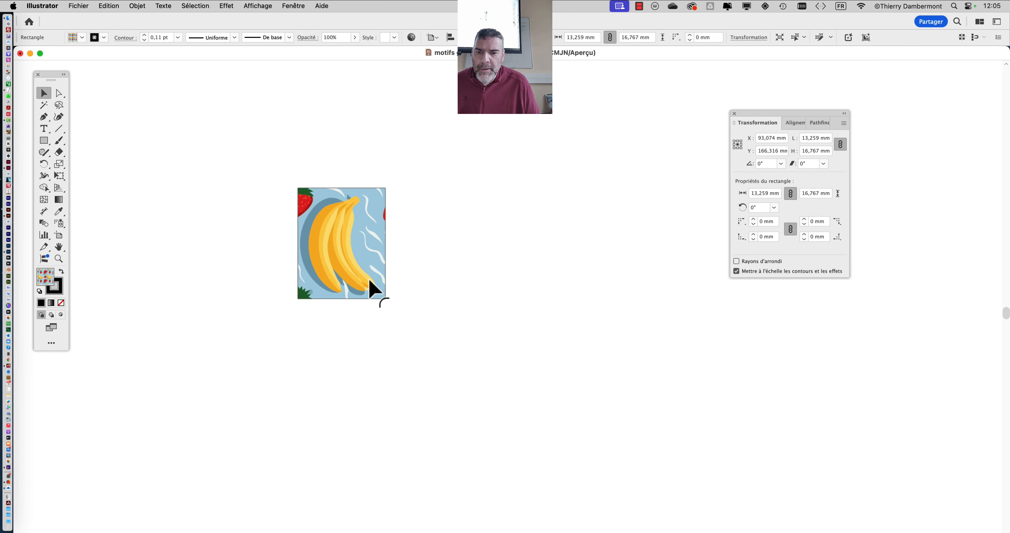
left_click_drag(330, 314, 330, 298)
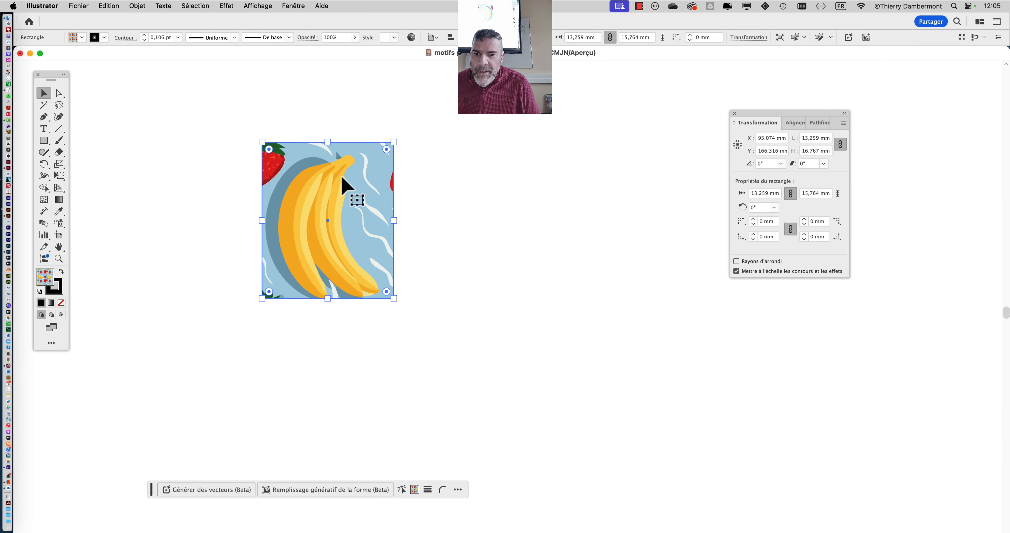
left_click_drag(330, 143, 331, 153)
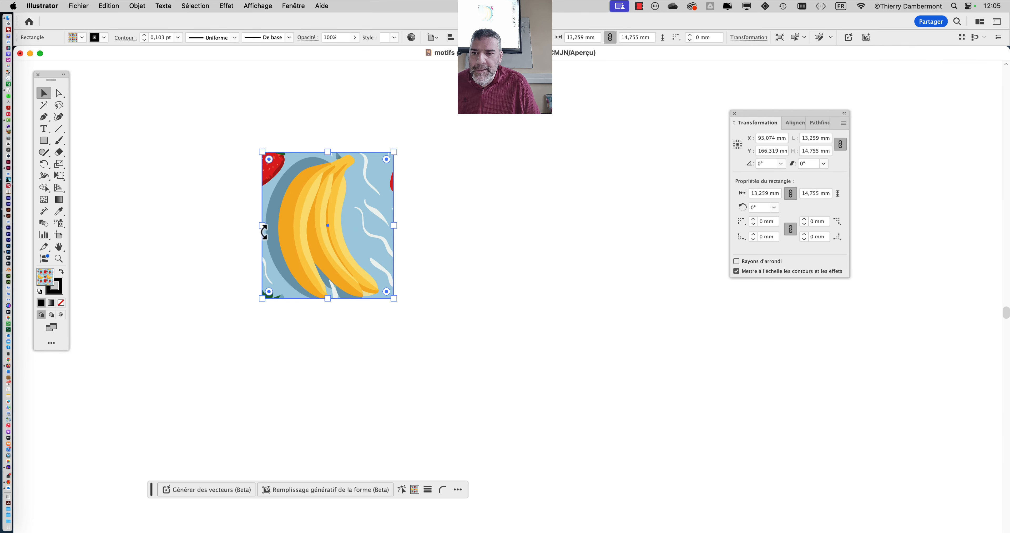
left_click_drag(262, 230, 276, 230)
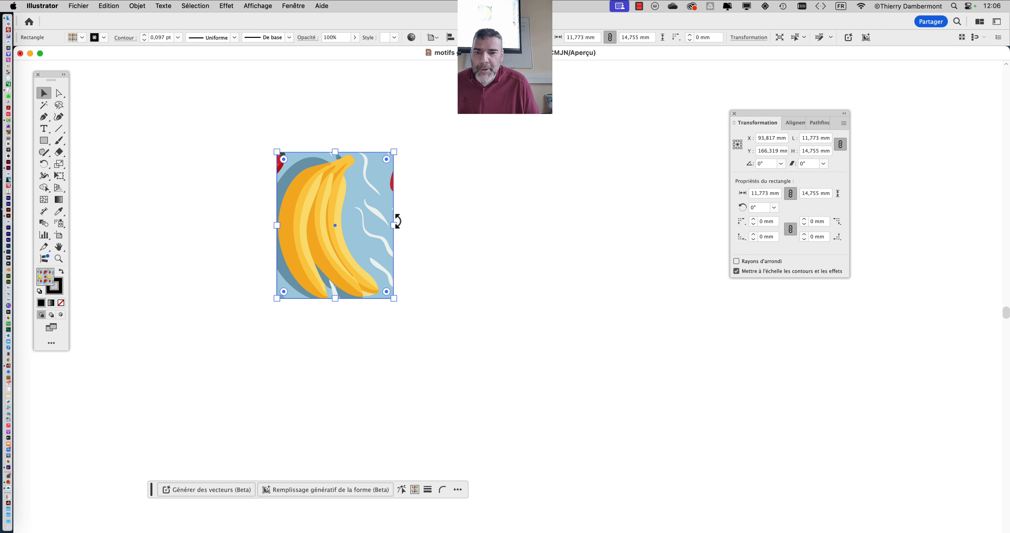
left_click_drag(397, 227, 379, 226)
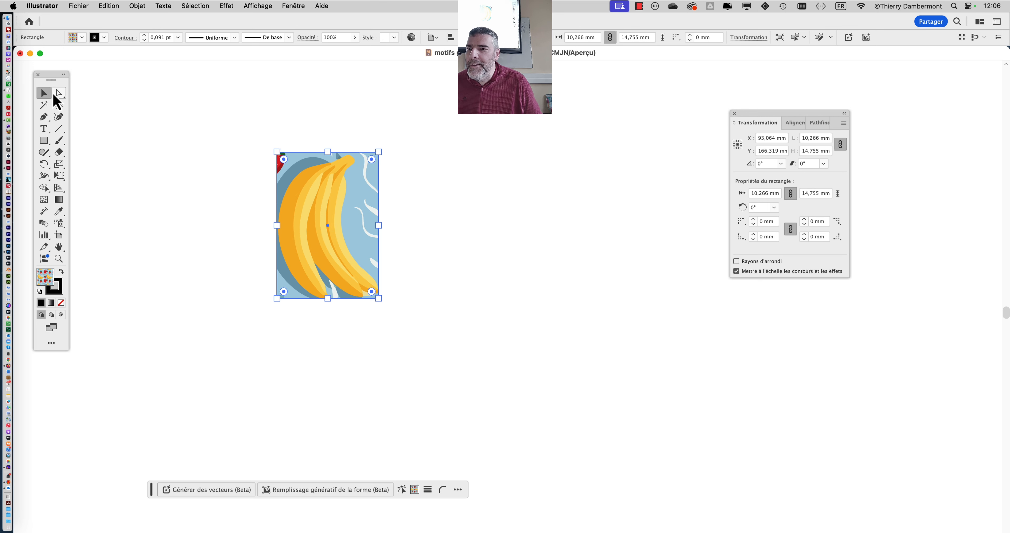
Check the cropped rectangle on the whole artboard, reselect it, and display the Alignement options
left_click(156, 203)
scroll(331, 281, "down", 2)
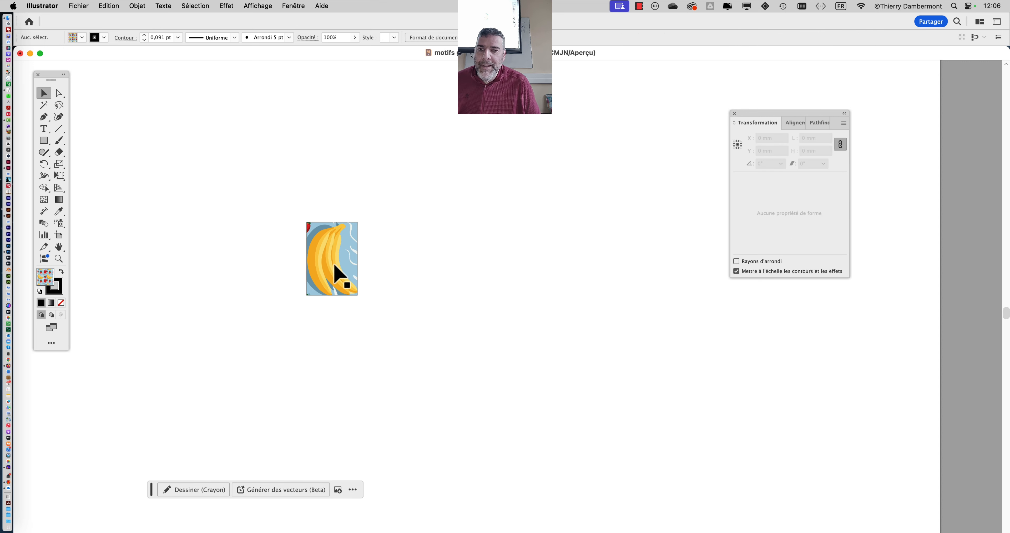
scroll(334, 265, "down", 4)
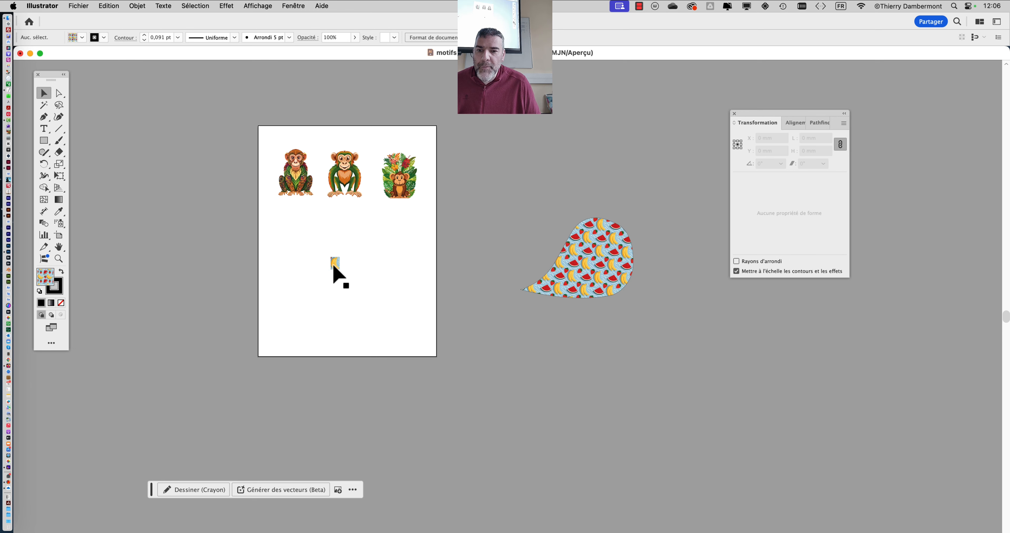
left_click(334, 265)
scroll(344, 254, "up", 3)
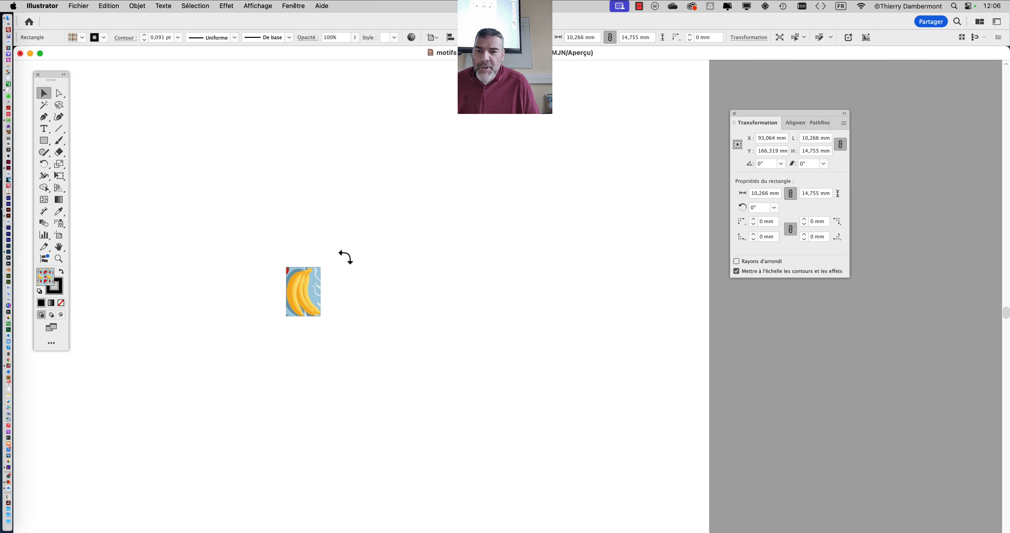
left_click(293, 6)
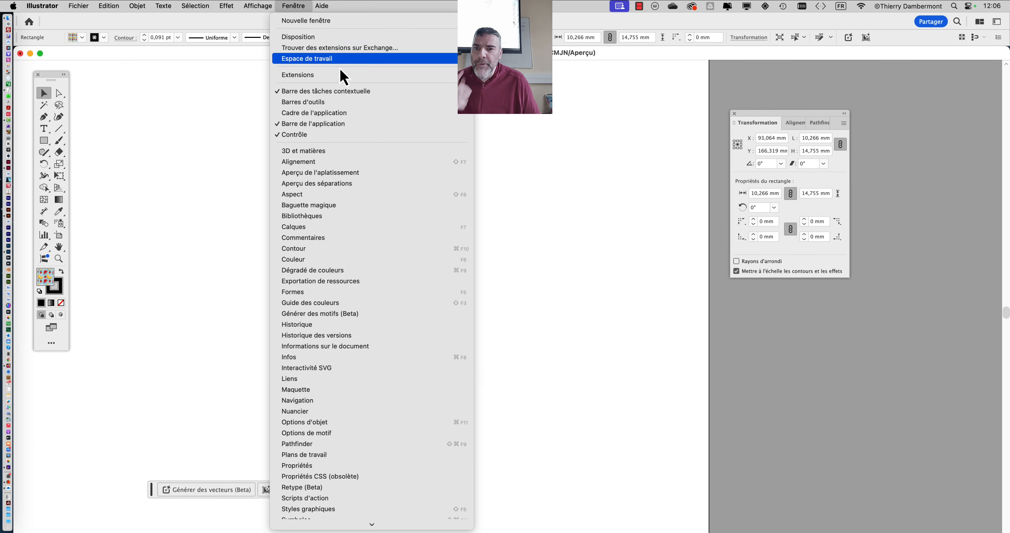
left_click(352, 162)
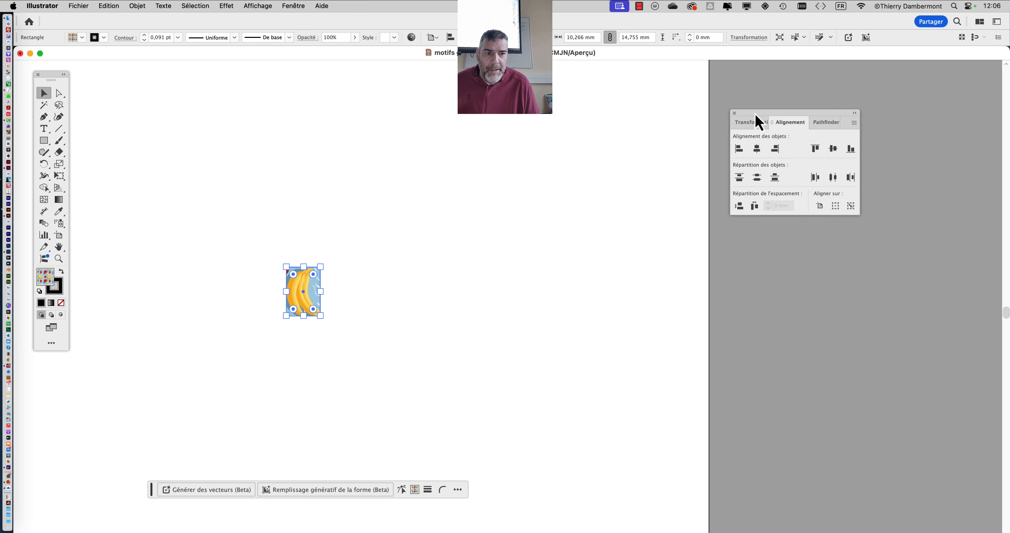
Move the alignment controls beside the rectangle and set the artboard as the alignment reference
left_click_drag(757, 121, 461, 125)
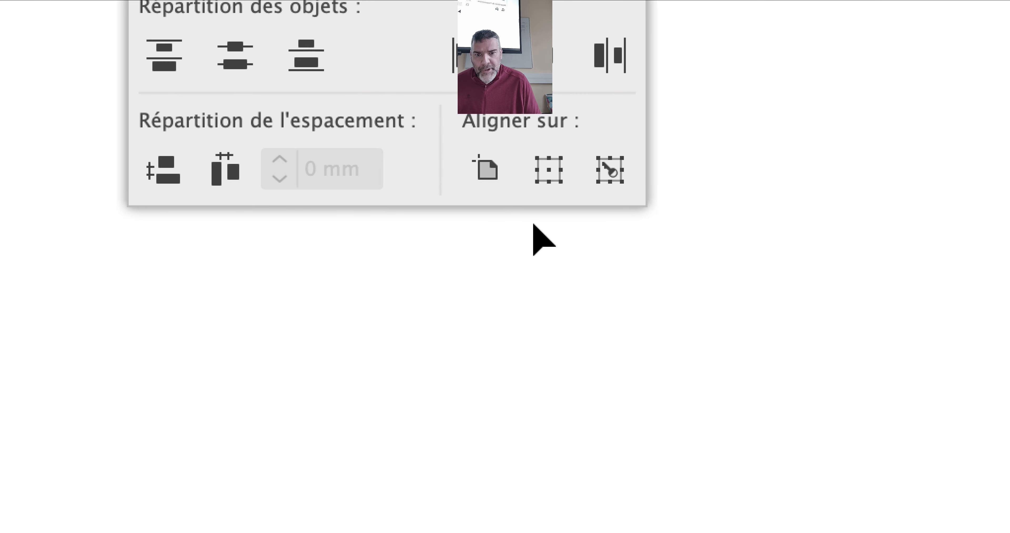
left_click(483, 176)
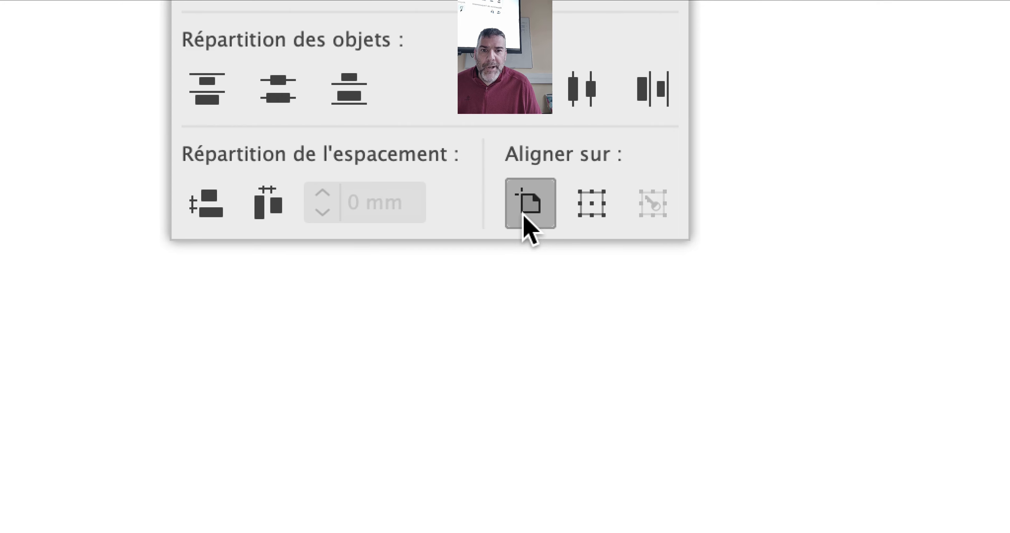
left_click(475, 171)
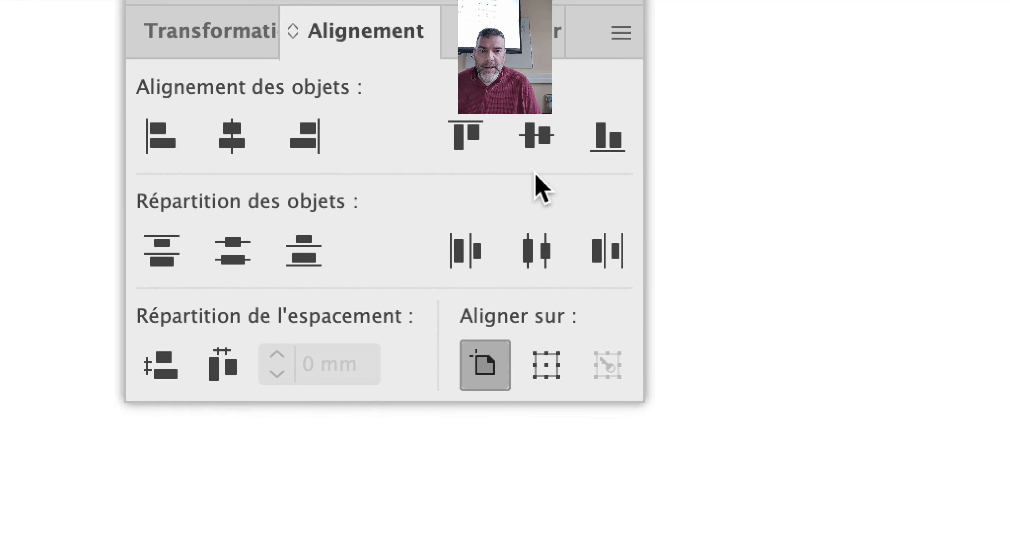
Try centring the cropped rectangle on the artboard with only the object transforming, and undo both alignments
left_click(784, 172)
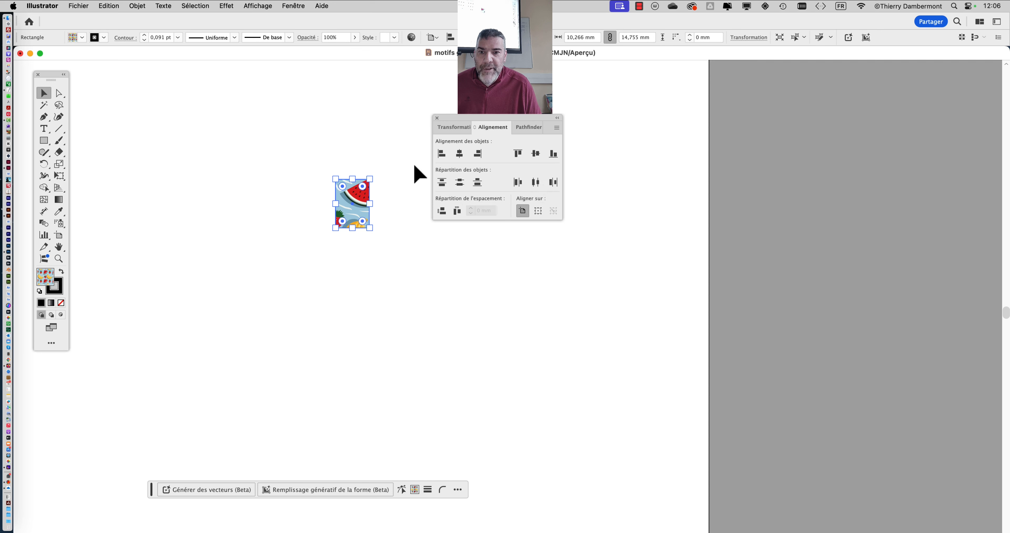
left_click_drag(467, 116, 813, 157)
key("super+z")
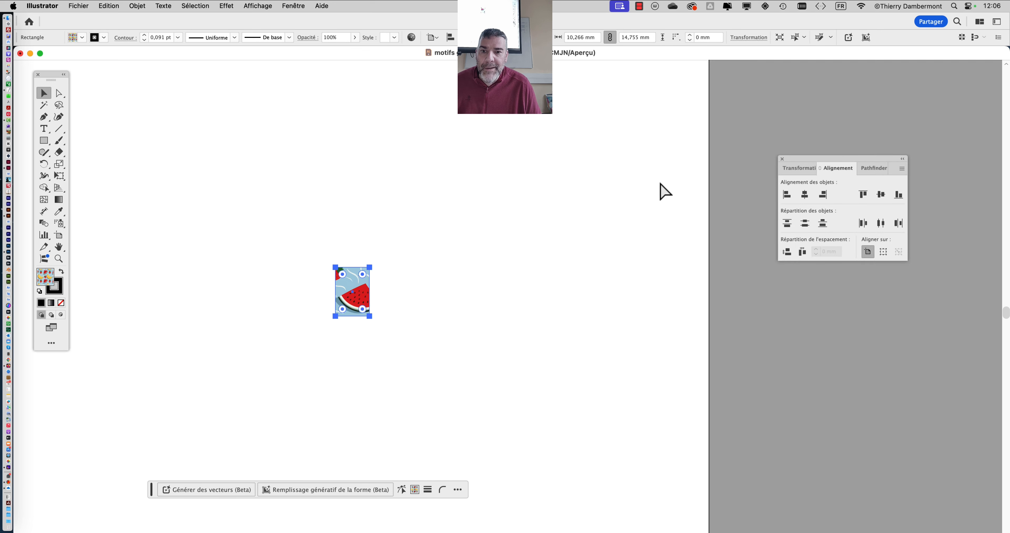
key("super+z")
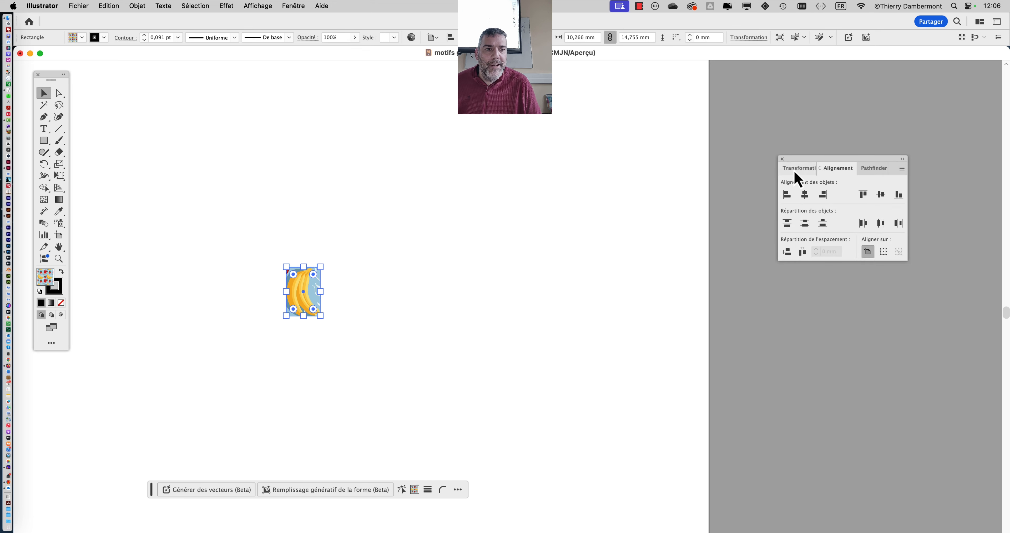
Separate the Transformation options from the alignment group and set transformations to Tout transformer
left_click_drag(797, 168, 502, 148)
left_click(596, 148)
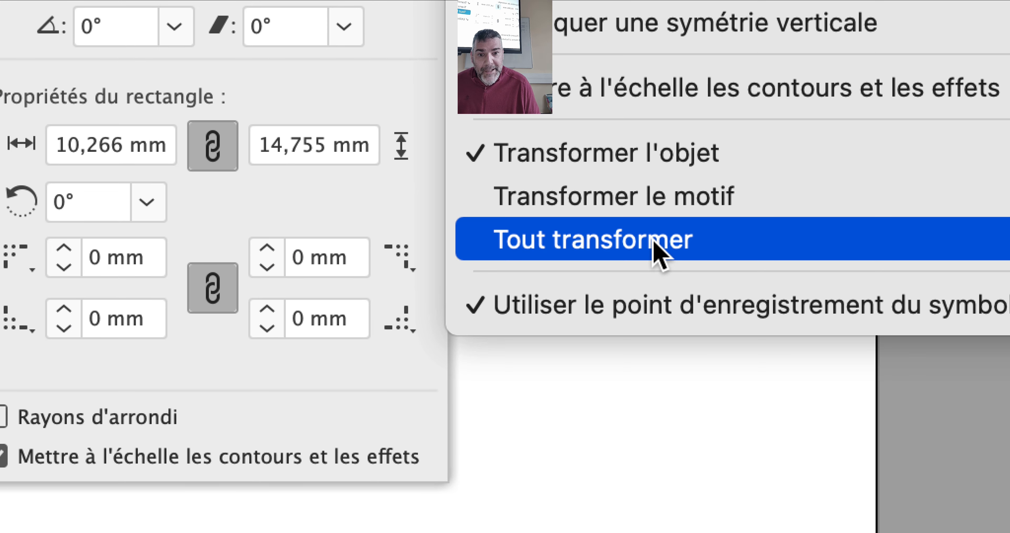
left_click(652, 241)
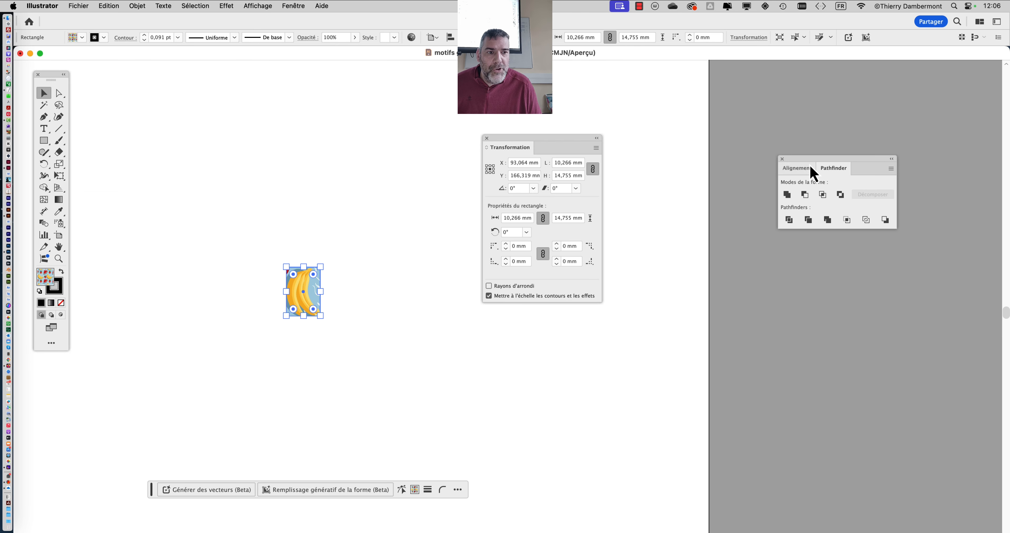
Centre the rectangle horizontally and vertically on the artboard together with its pattern, and move the floating panels clear of it
left_click_drag(813, 173, 324, 133)
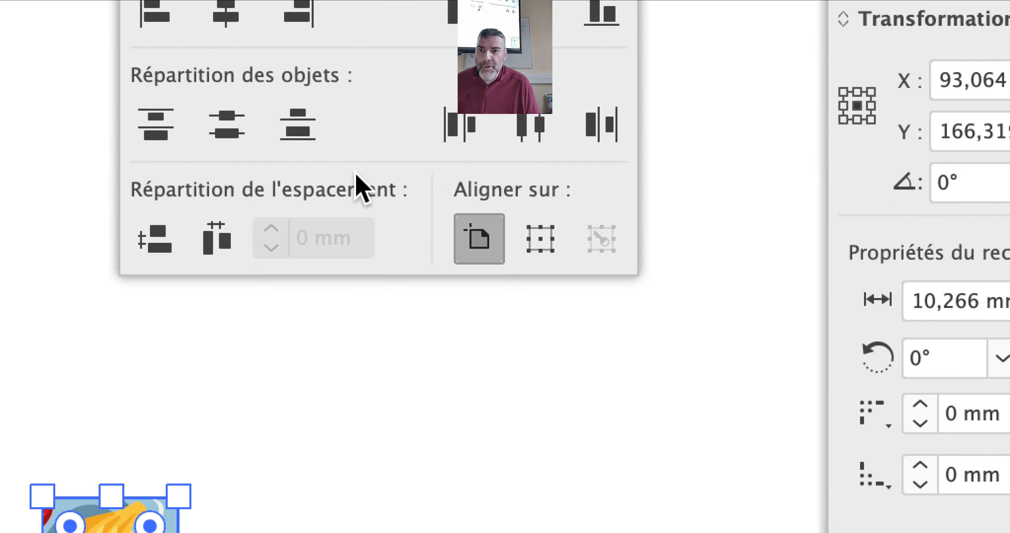
left_click(331, 138)
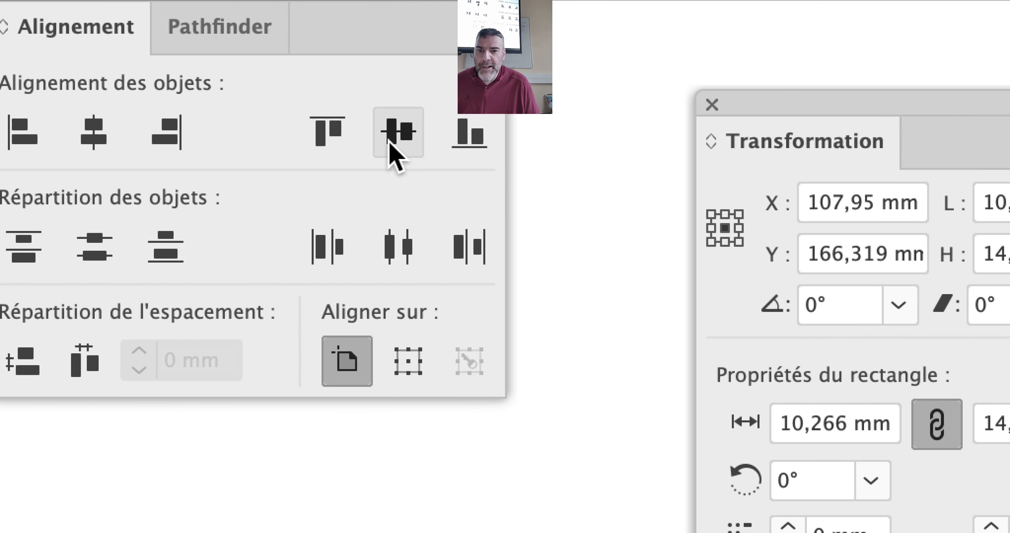
left_click(390, 144)
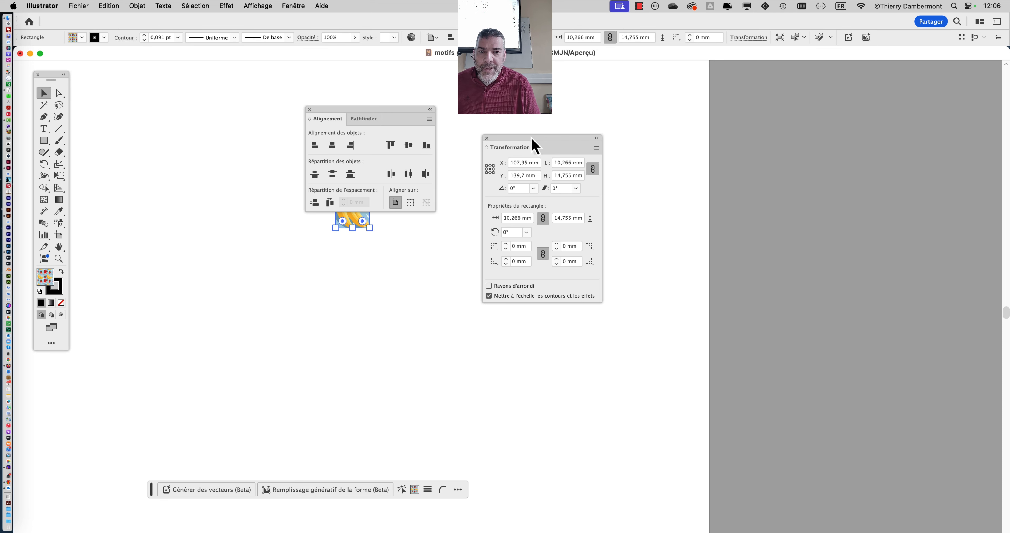
left_click_drag(535, 146, 856, 154)
left_click_drag(321, 110, 656, 145)
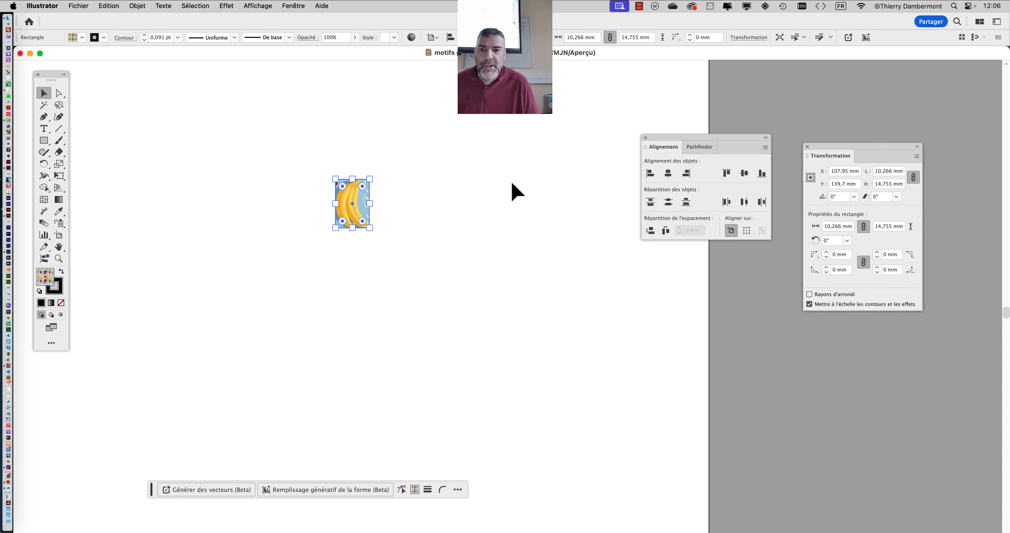
Try enlarging the rectangle and its pattern together to about 26 × 35 mm, and undo that resize
scroll(513, 188, "down", 5)
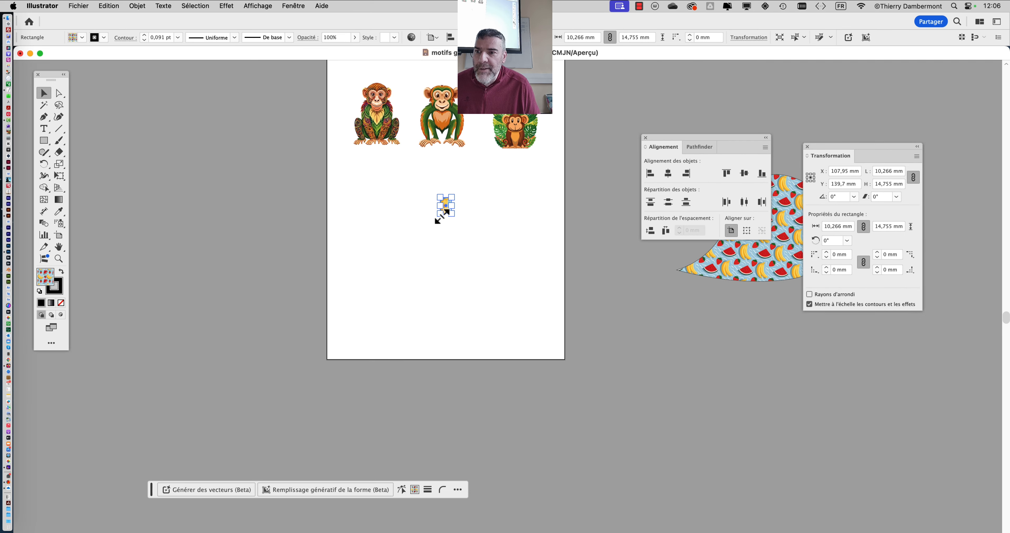
left_click_drag(442, 216, 423, 238)
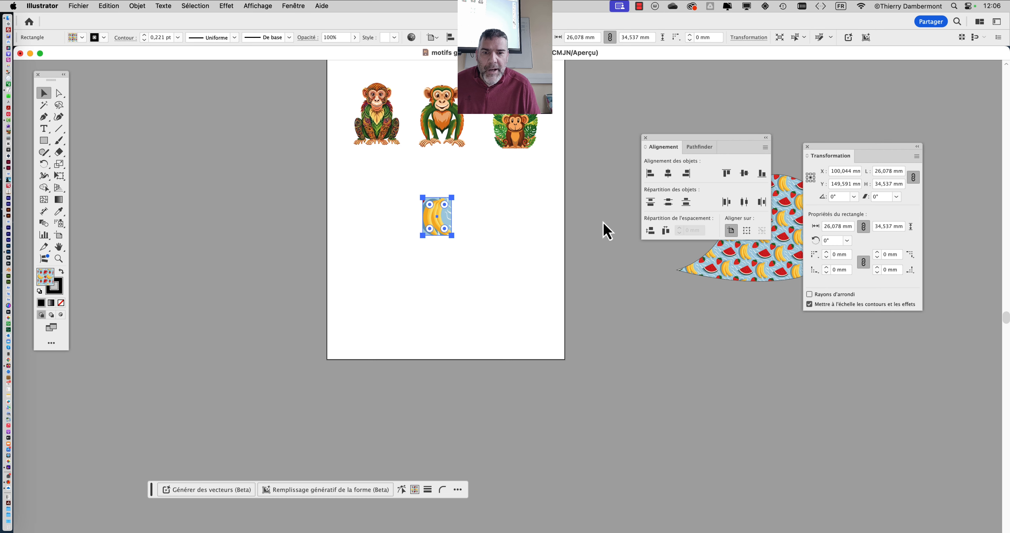
key("super+z")
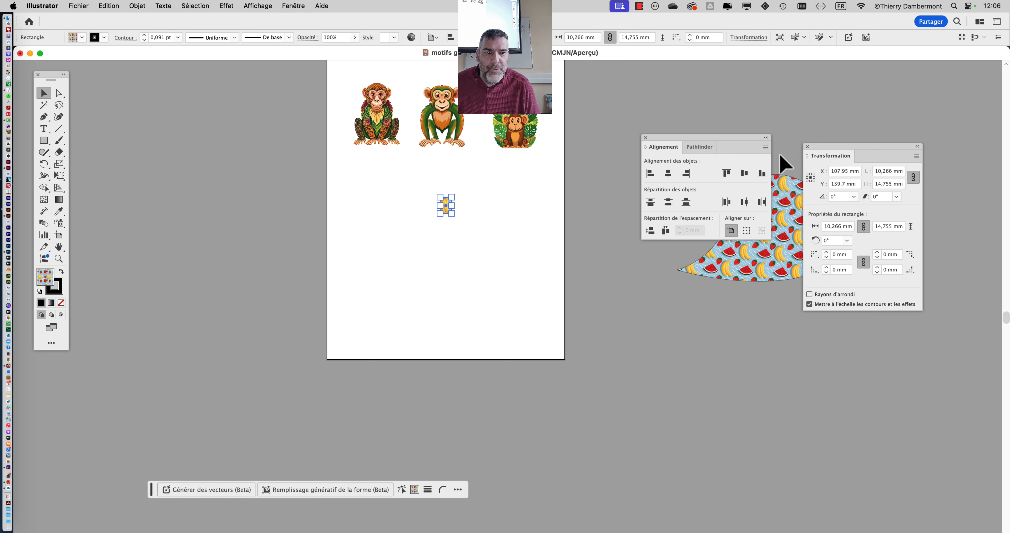
Limit transformations to the object only, enlarge the rectangle over the whole artboard to about 215 × 280 mm, and deselect it
left_click(916, 157)
left_click(860, 228)
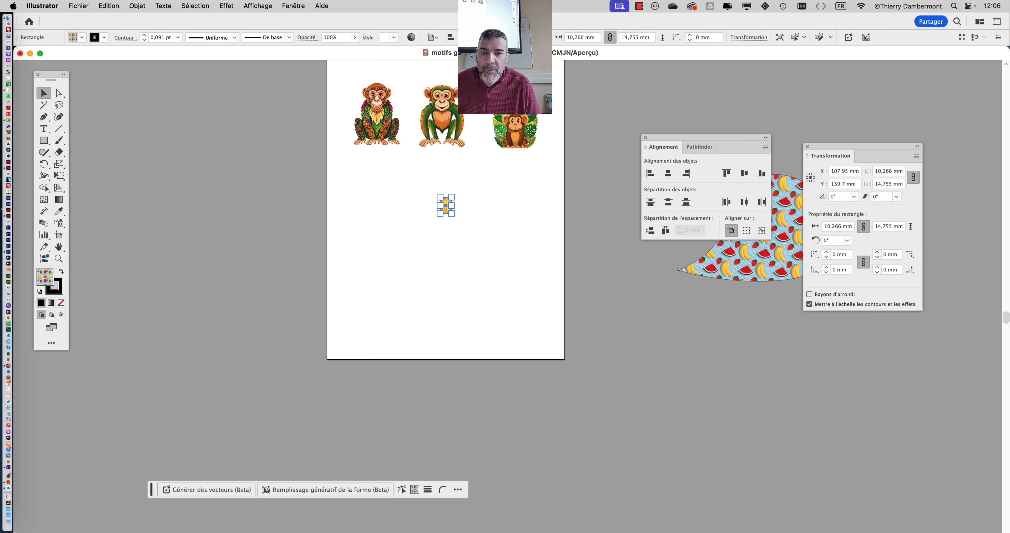
left_click_drag(441, 218, 322, 360)
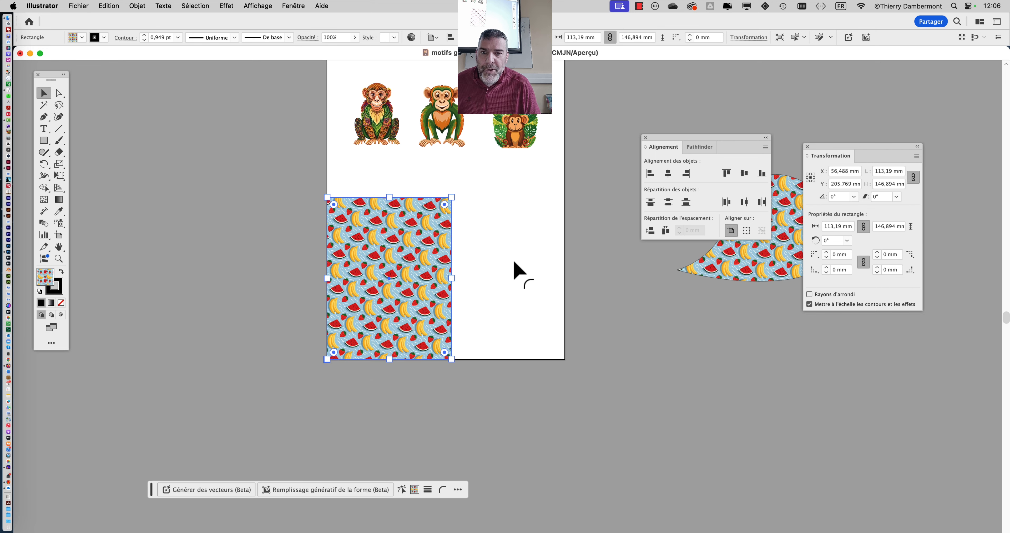
scroll(513, 269, "up", 5)
scroll(514, 270, "right", 2)
left_click_drag(410, 286, 525, 141)
mouse_move(287, 447)
left_mouse_down()
mouse_move(309, 434)
mouse_move(289, 454)
left_mouse_up()
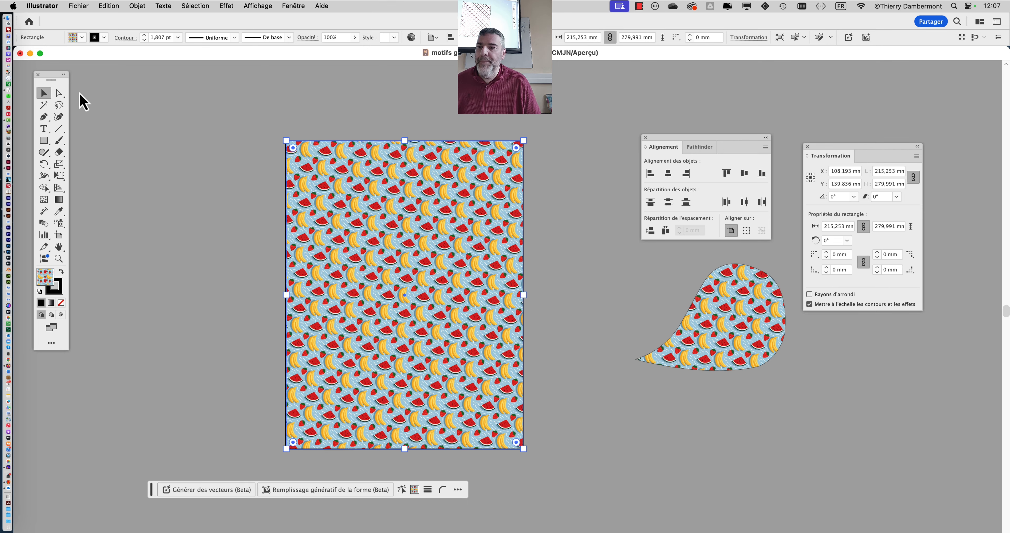
left_click(192, 170)
Examine the fruit pattern across the full-page rectangle and close up, checking how the motifs repeat
scroll(414, 301, "up", 4)
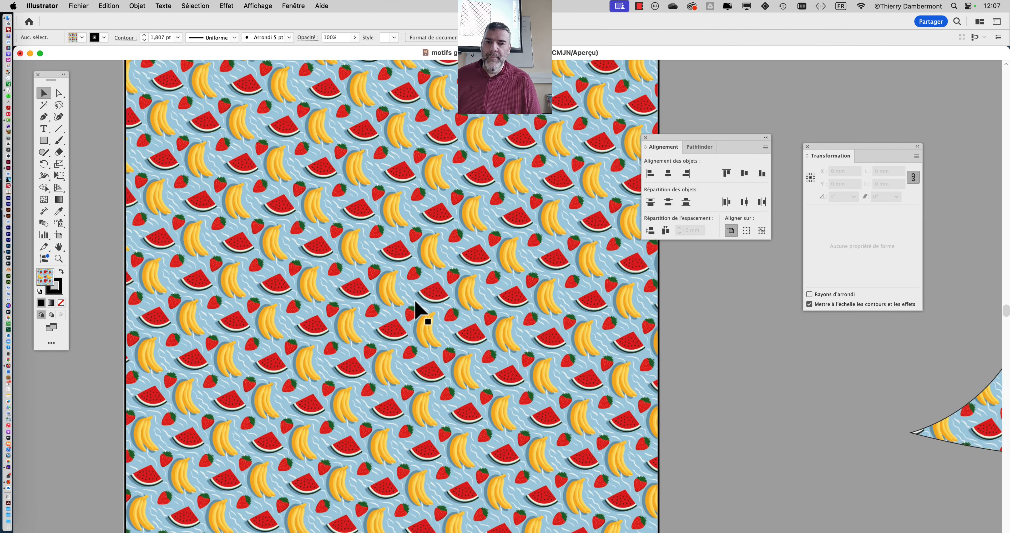
scroll(364, 279, "up", 5)
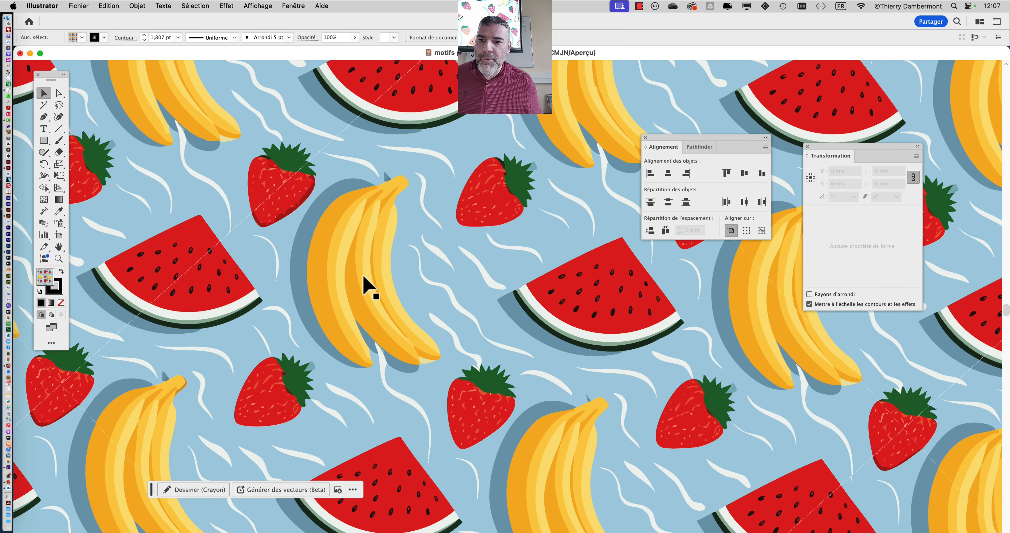
scroll(365, 279, "down", 2)
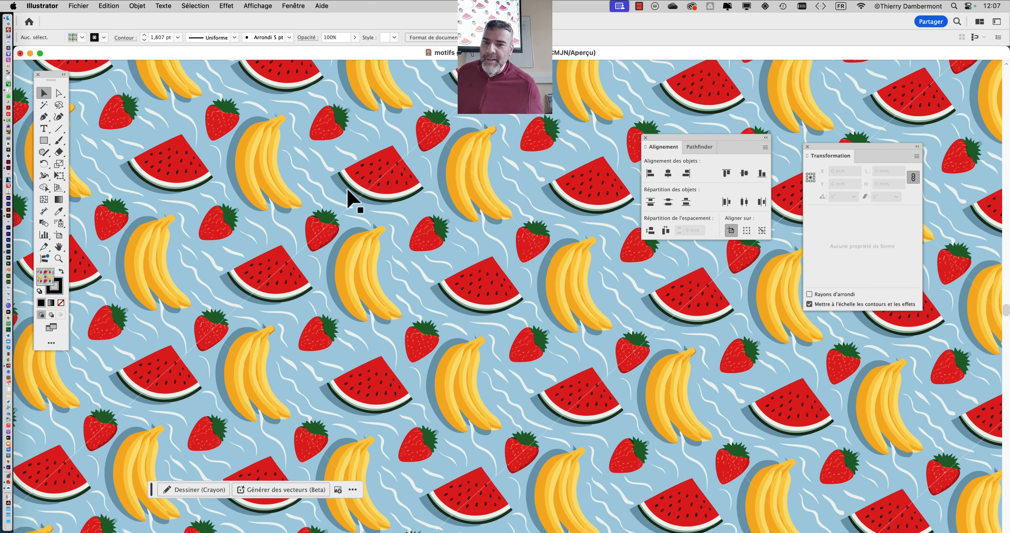
scroll(345, 188, "up", 3)
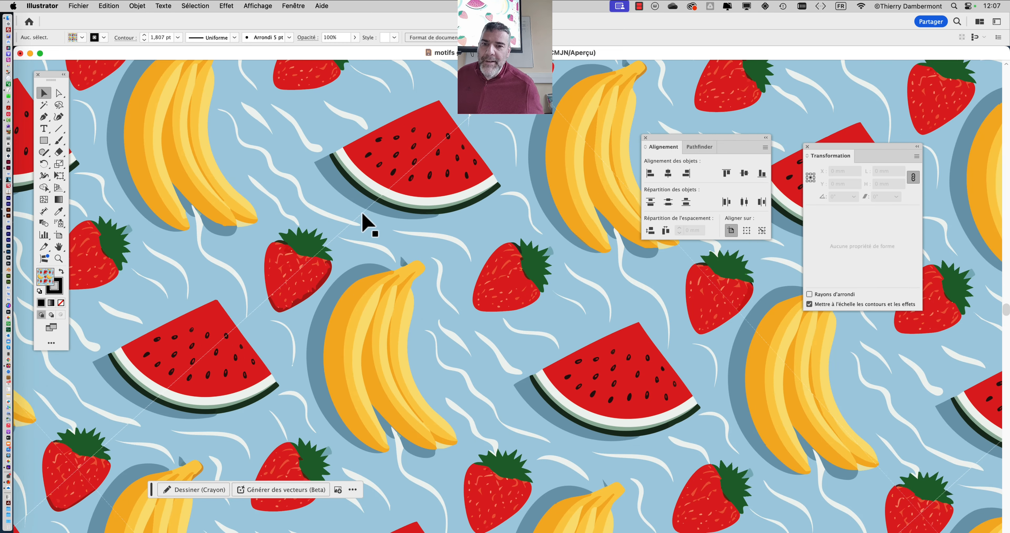
scroll(357, 224, "down", 5)
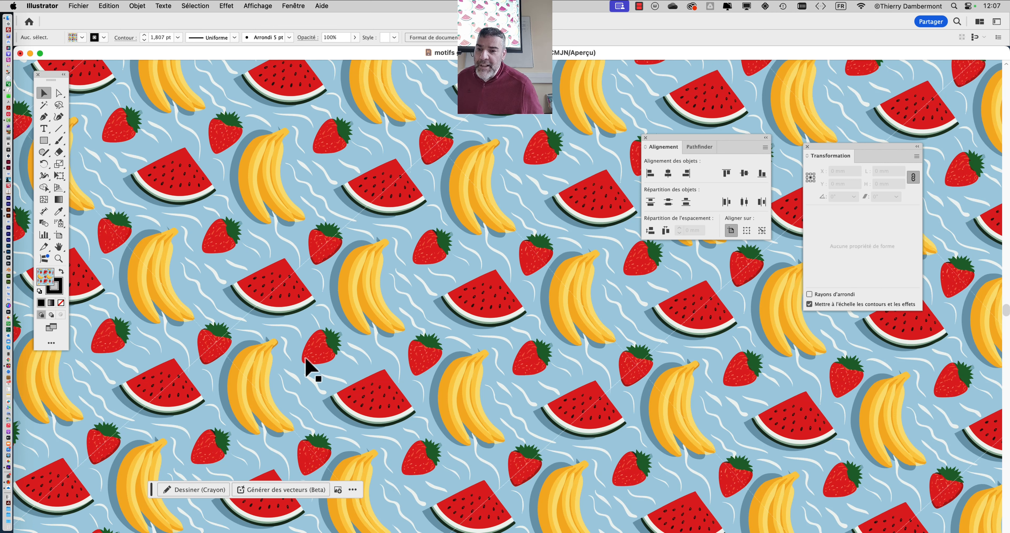
scroll(302, 349, "down", 2)
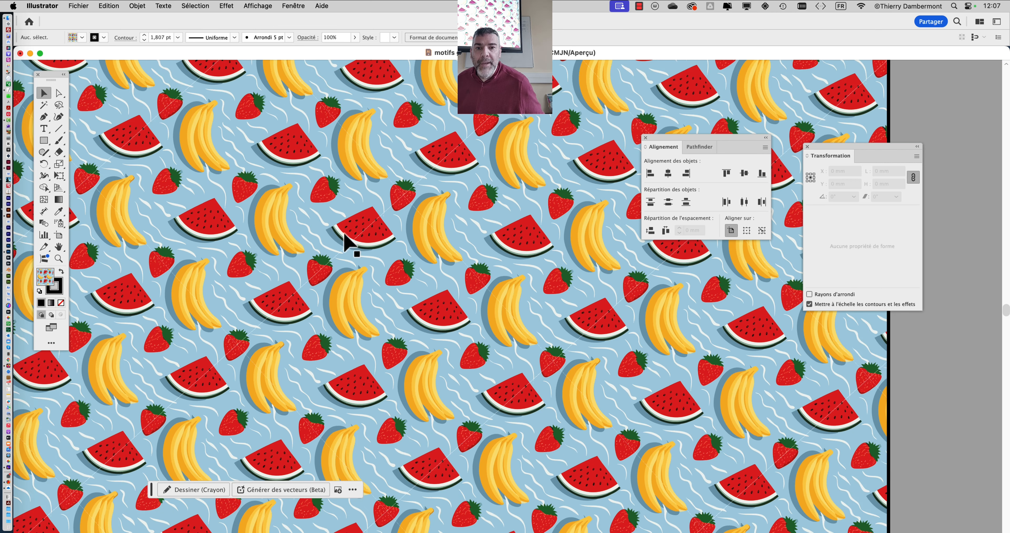
scroll(509, 180, "up", 2)
left_click_drag(426, 245, 390, 315)
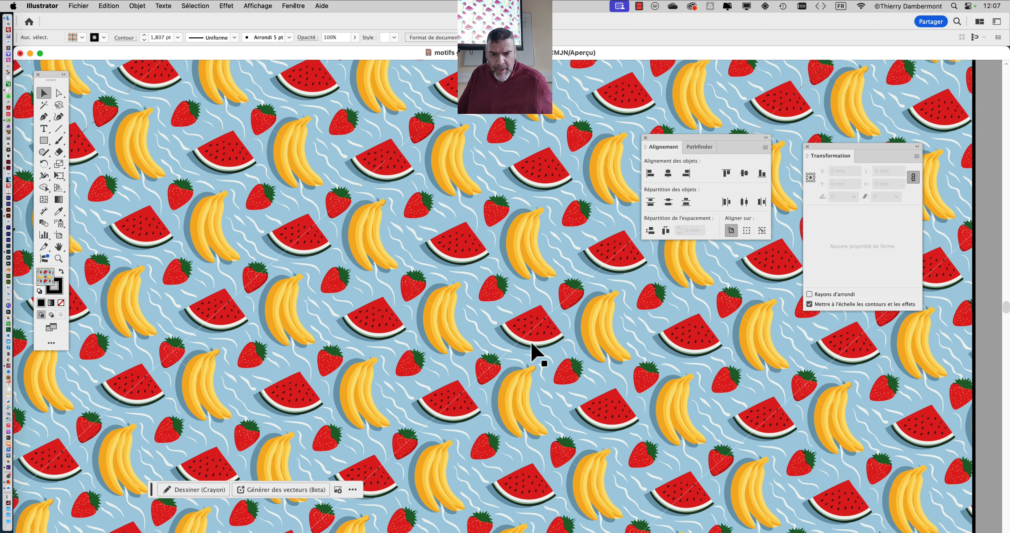
Inspect the thin diagonal line crossing a watermelon slice at several magnifications
scroll(532, 344, "up", 3)
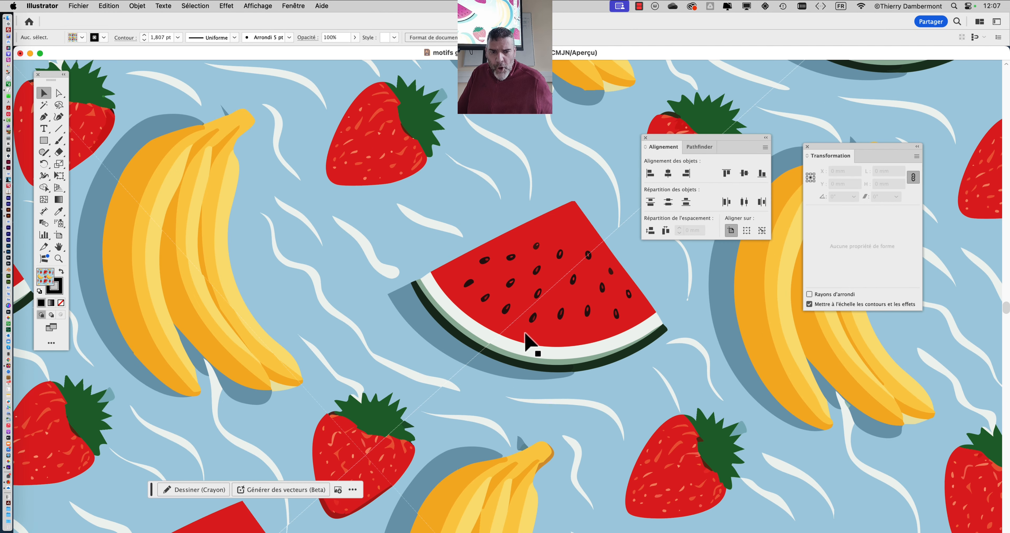
scroll(525, 333, "up", 5)
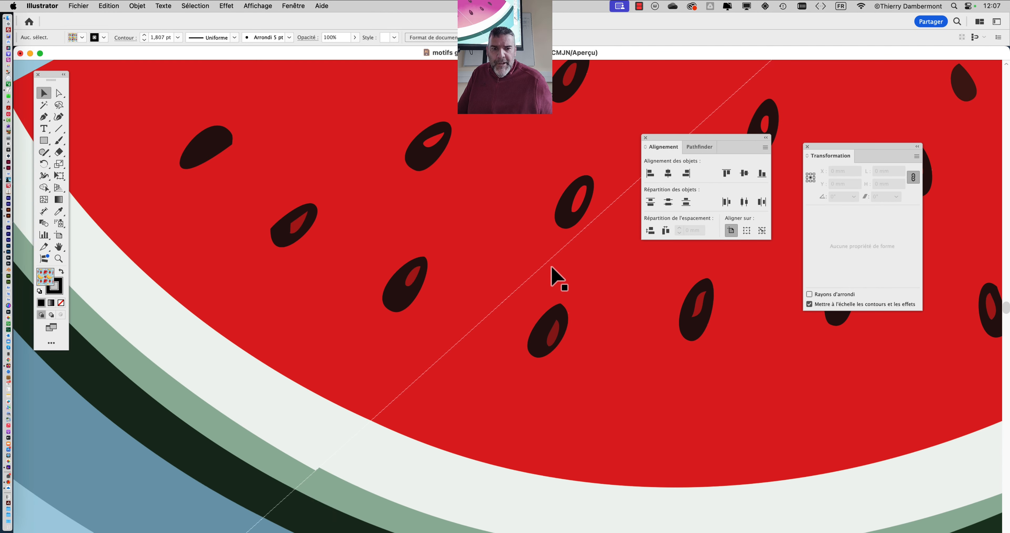
scroll(557, 266, "up", 5)
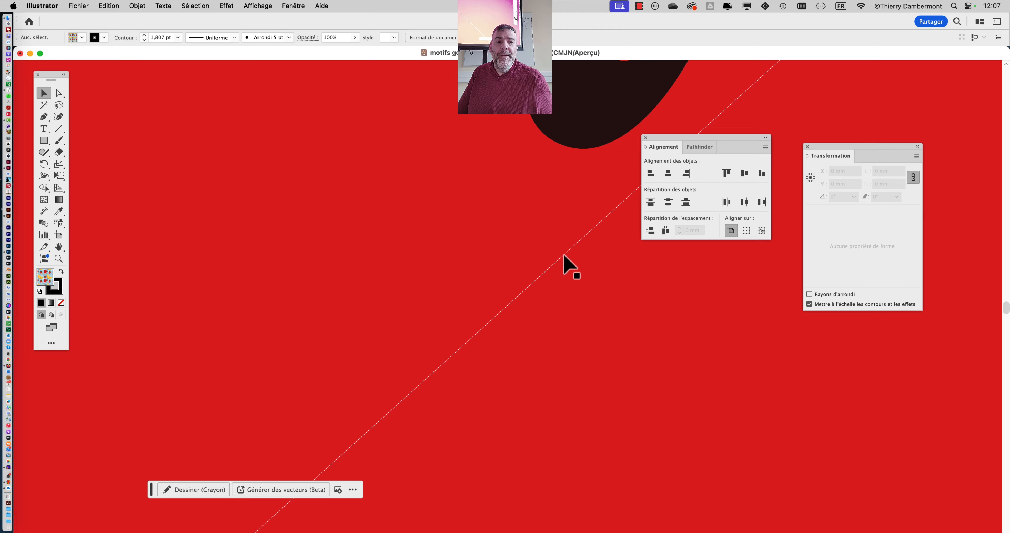
scroll(563, 255, "up", 2)
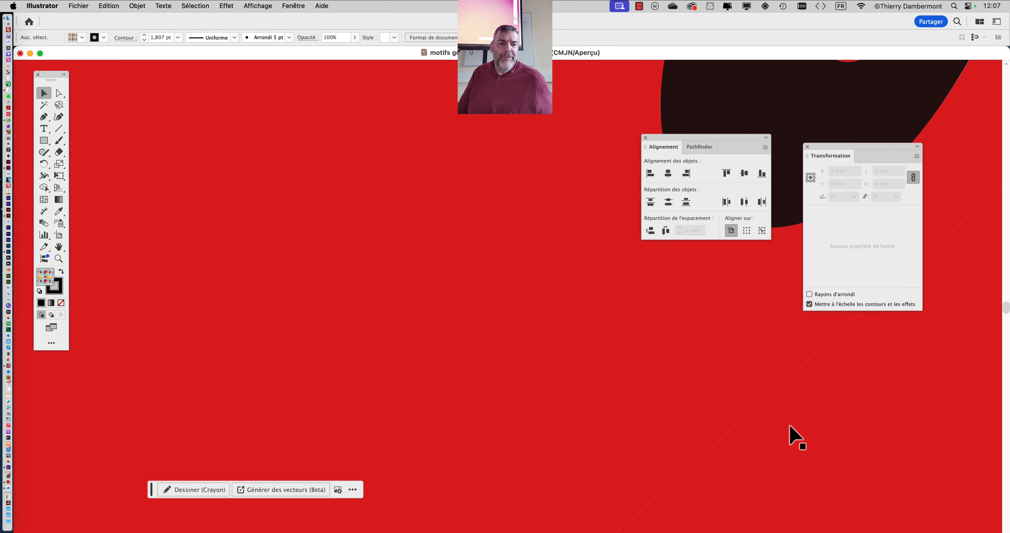
scroll(788, 427, "down", 8)
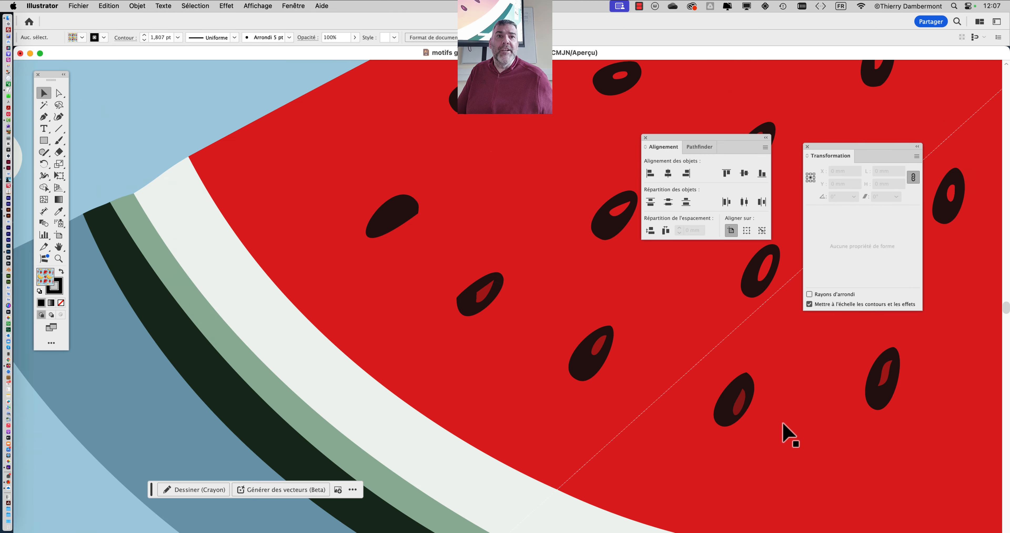
scroll(787, 435, "down", 10)
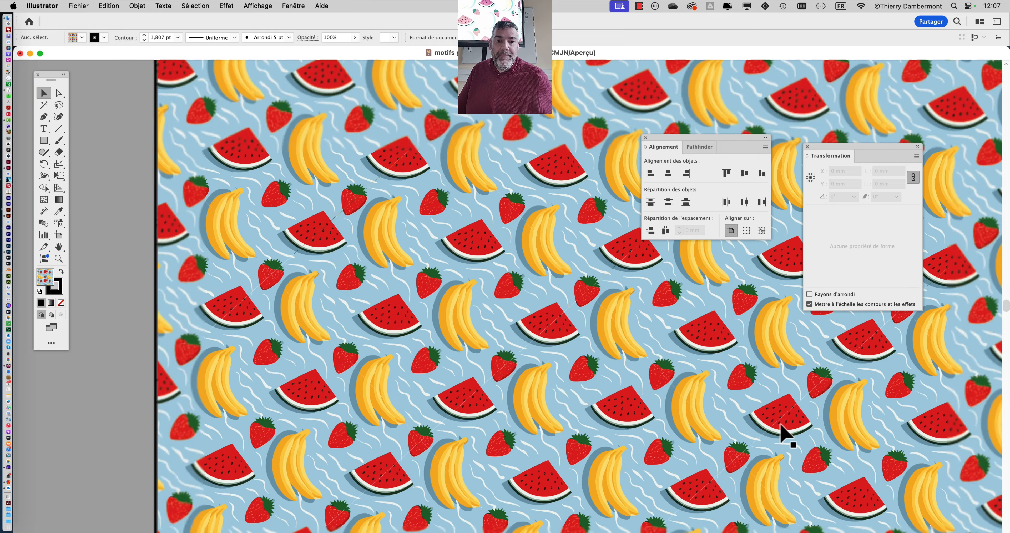
scroll(525, 405, "down", 5)
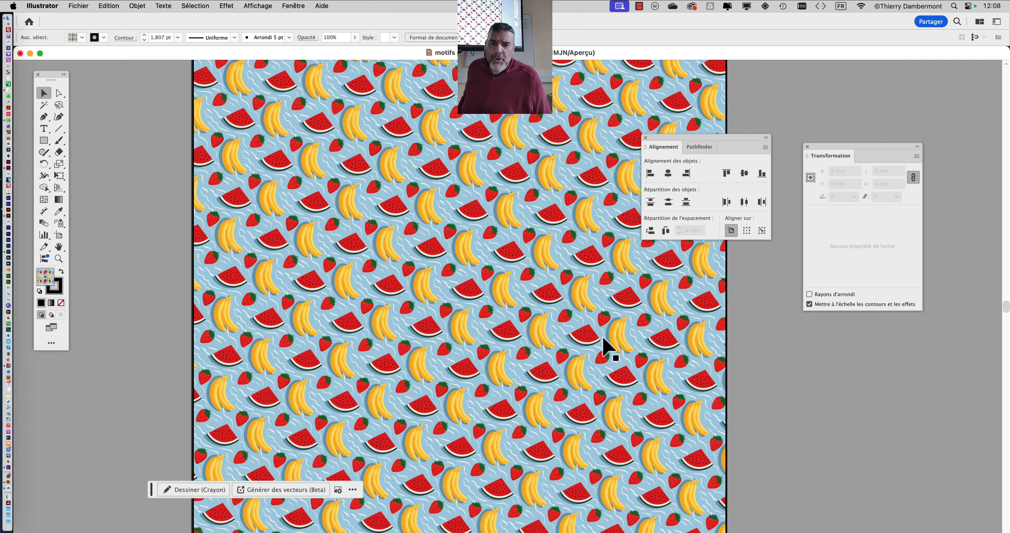
Move the alignment panel off the pattern and compare the repeating motifs and thin lines close up and across the page
left_click_drag(668, 139, 775, 83)
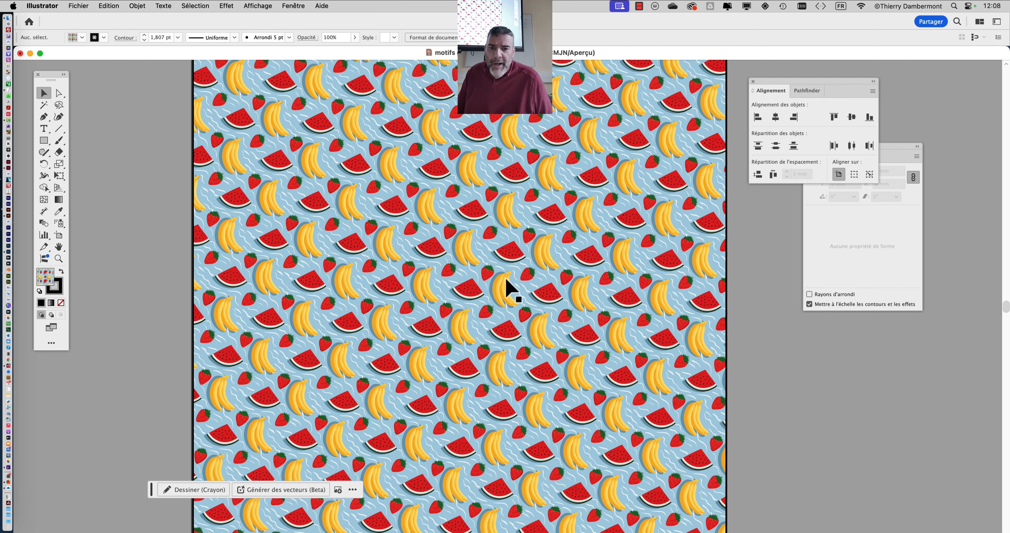
scroll(477, 278, "down", 2)
left_click_drag(412, 262, 346, 237)
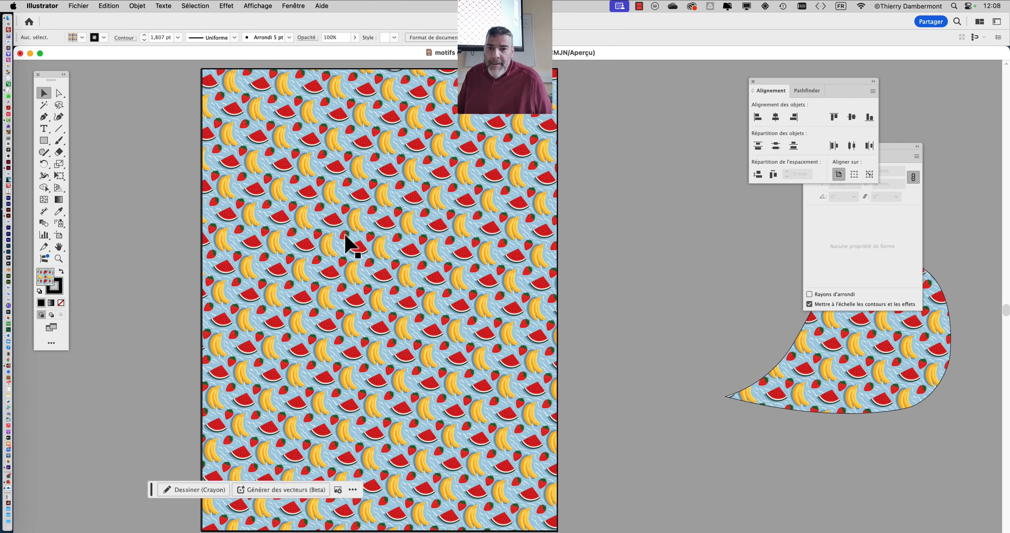
scroll(346, 237, "down", 2)
scroll(350, 240, "up", 3)
scroll(350, 247, "up", 2)
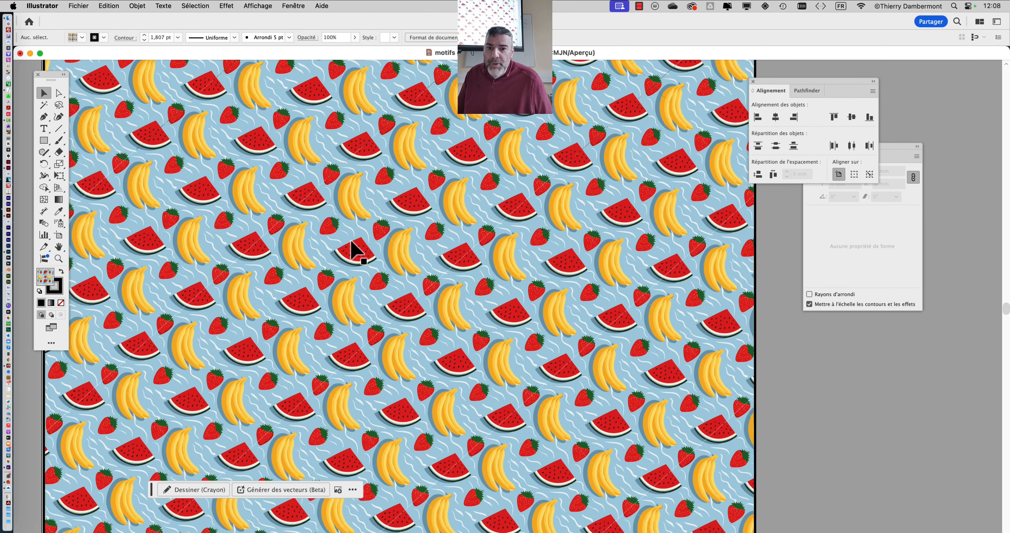
scroll(354, 252, "up", 1)
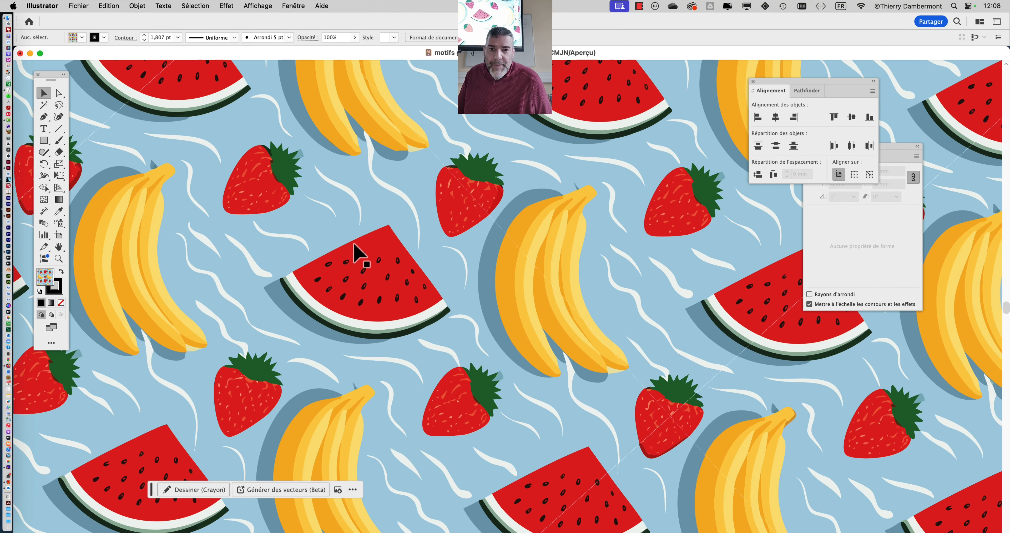
scroll(353, 253, "down", 2)
scroll(390, 239, "down", 1)
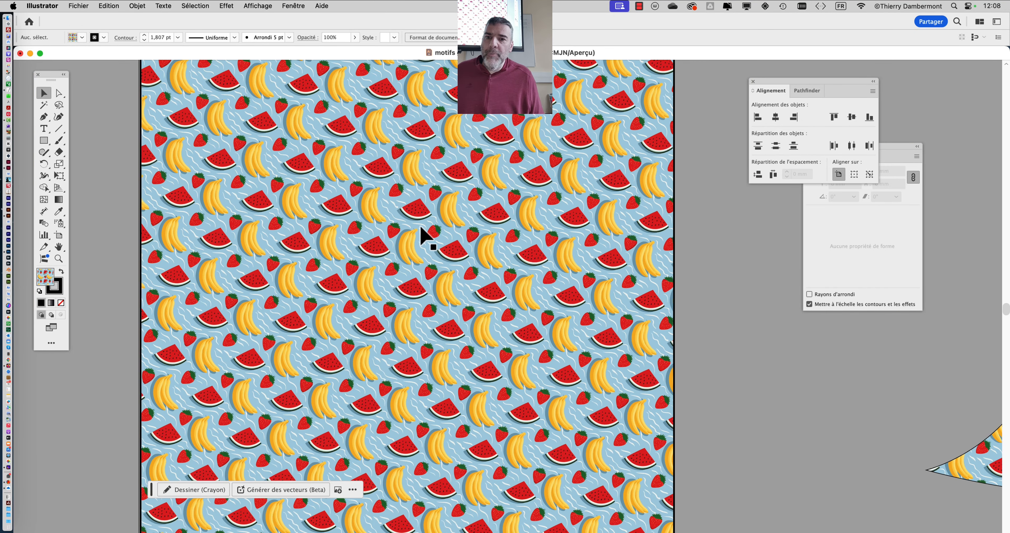
scroll(420, 227, "down", 1)
left_click_drag(377, 180, 335, 205)
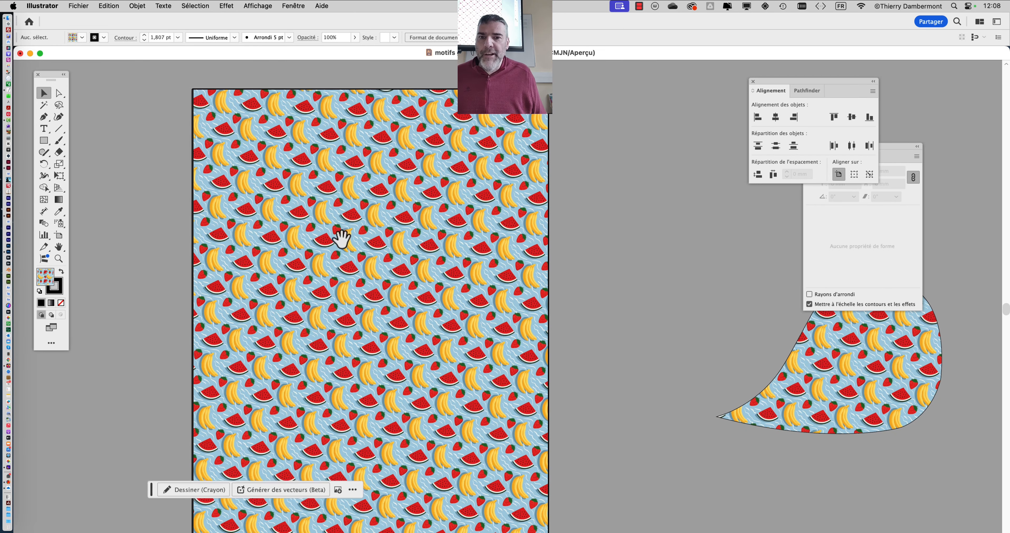